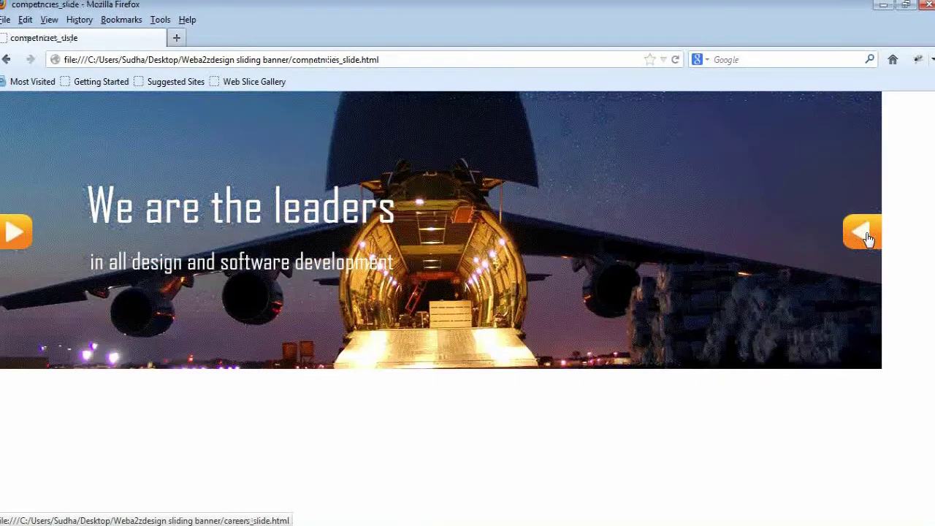
Step: Advance the banner repeatedly with the right orange arrow through careers, competencies and contact us
{"action": "left_click", "coordinate": [867, 239]}
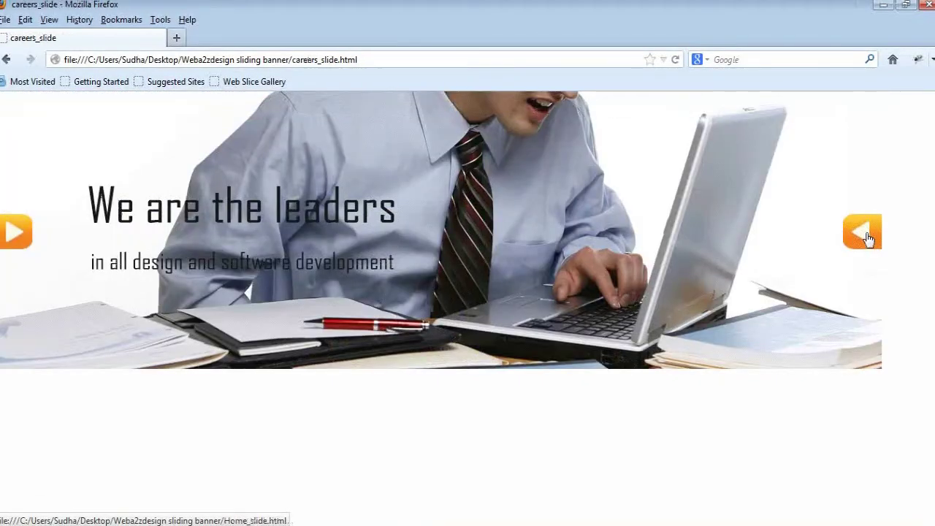
{"action": "left_click", "coordinate": [867, 239]}
{"action": "left_click", "coordinate": [866, 239]}
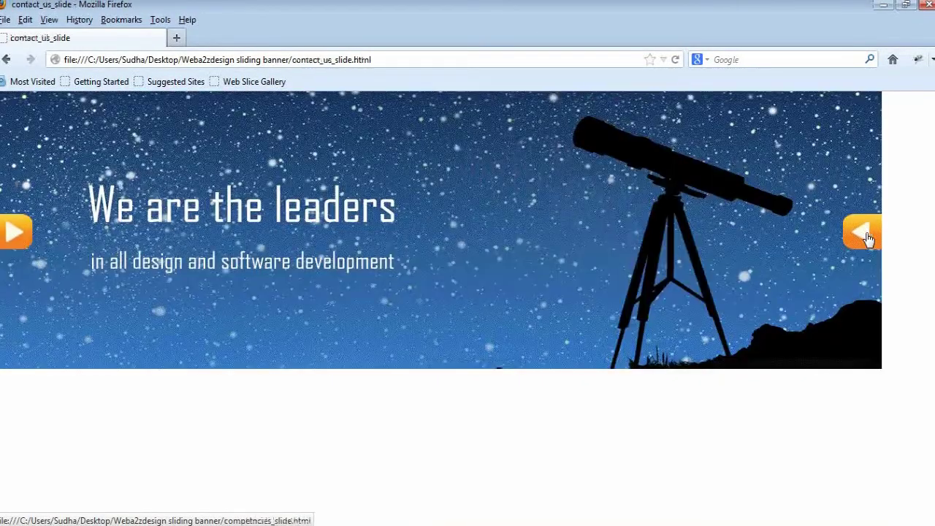
{"action": "left_click", "coordinate": [867, 239]}
{"action": "left_click", "coordinate": [867, 239]}
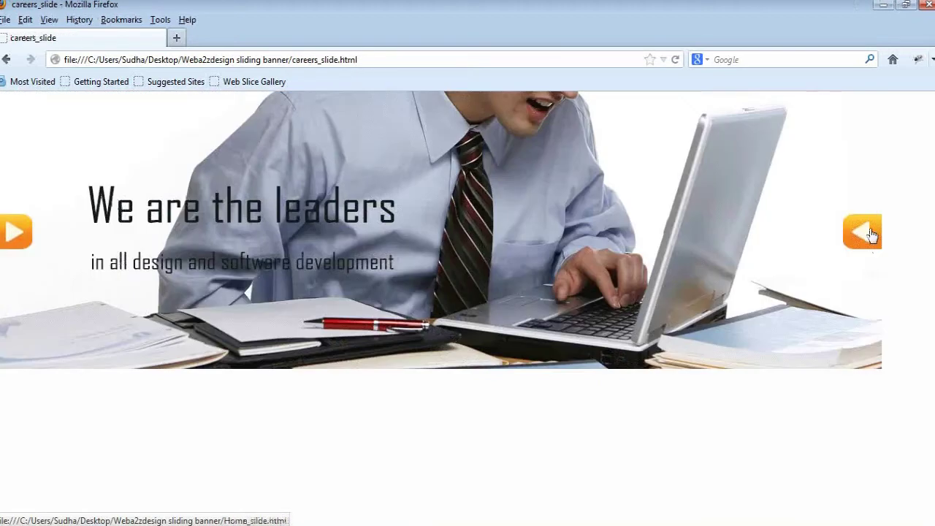
{"action": "left_click", "coordinate": [872, 233]}
{"action": "left_click", "coordinate": [871, 233]}
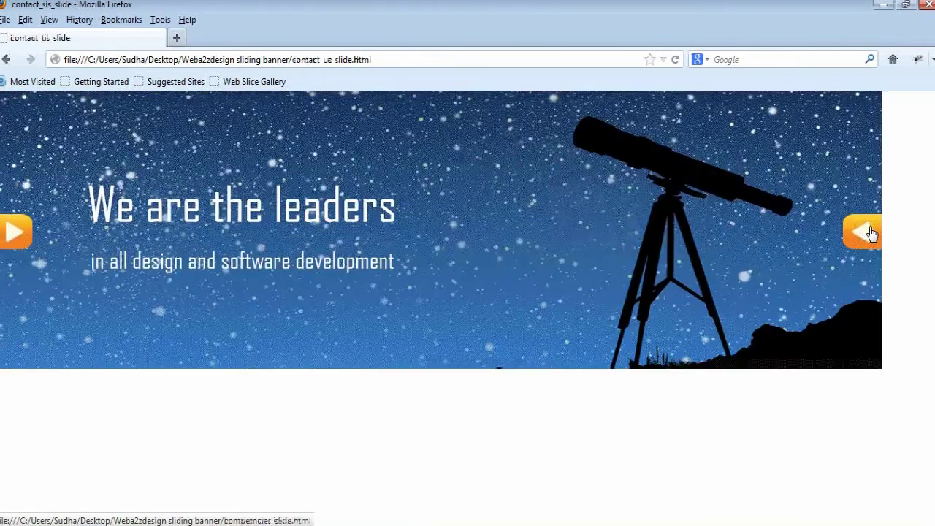
{"action": "left_click", "coordinate": [871, 233]}
{"action": "left_click", "coordinate": [871, 233]}
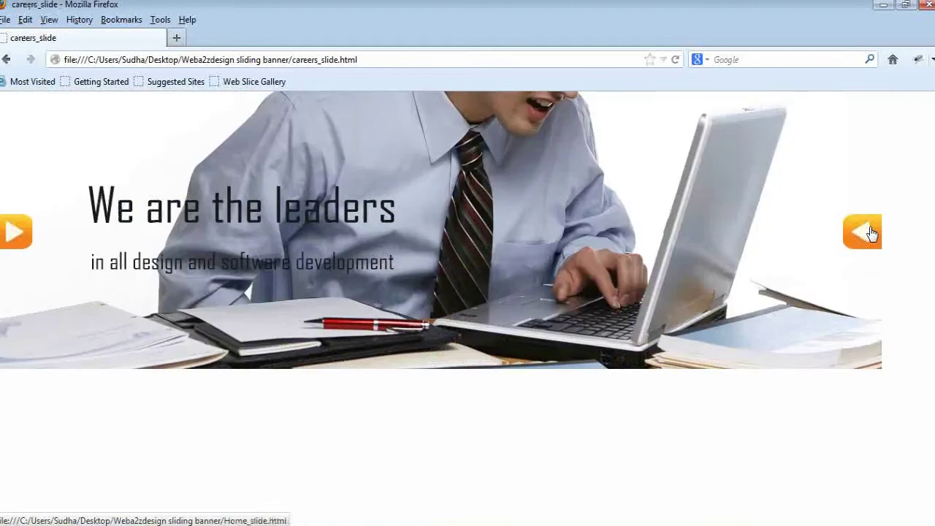
{"action": "left_click", "coordinate": [871, 233]}
{"action": "left_click", "coordinate": [872, 233]}
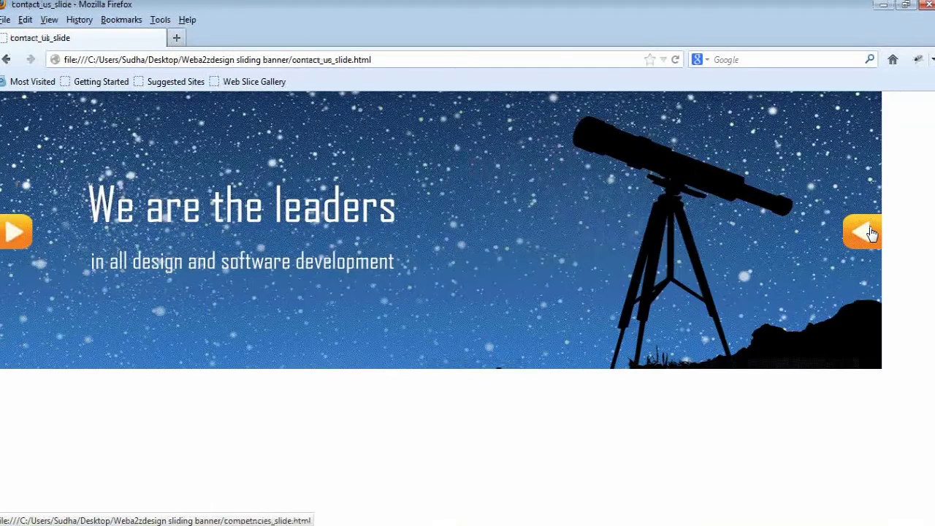
{"action": "left_click", "coordinate": [872, 233]}
{"action": "left_click", "coordinate": [871, 233]}
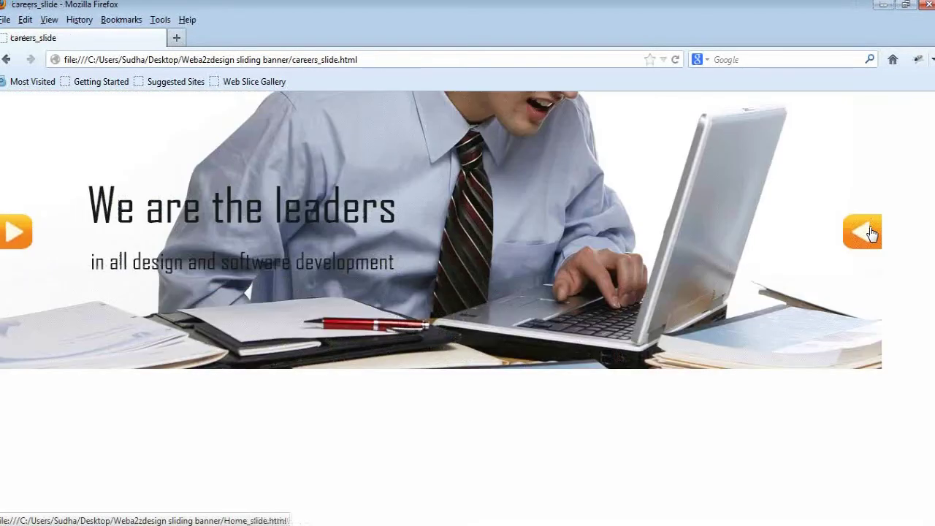
{"action": "left_click", "coordinate": [872, 233]}
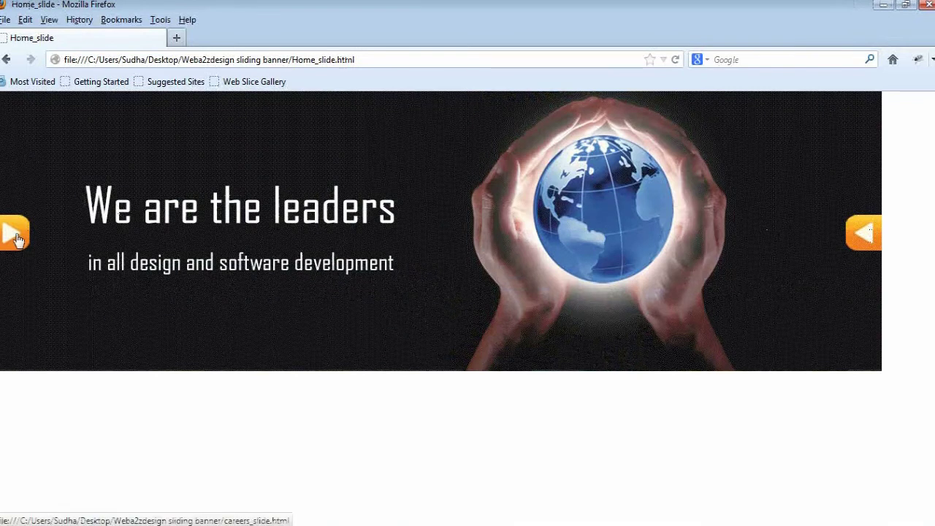
Step: Cycle the slides again with the left orange arrow, ending back on the Home slide
{"action": "left_click", "coordinate": [16, 238]}
{"action": "left_click", "coordinate": [16, 238]}
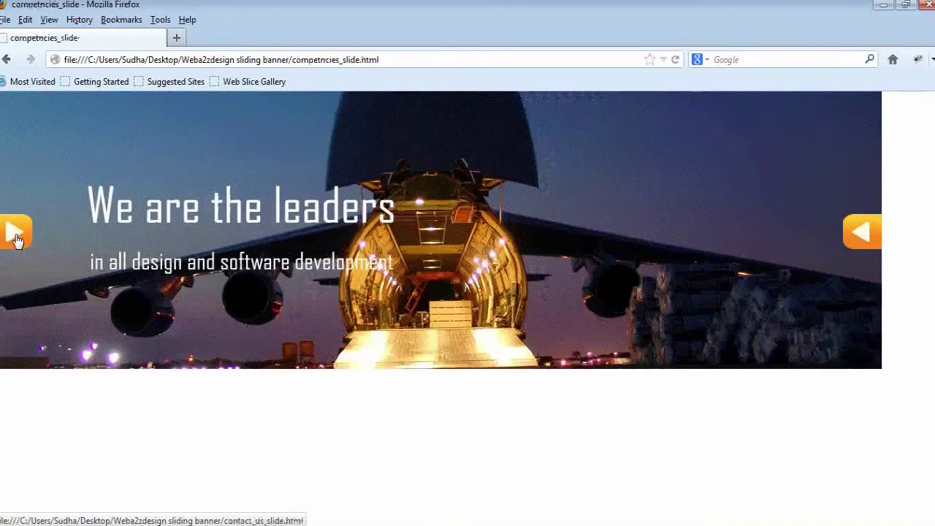
{"action": "left_click", "coordinate": [16, 238]}
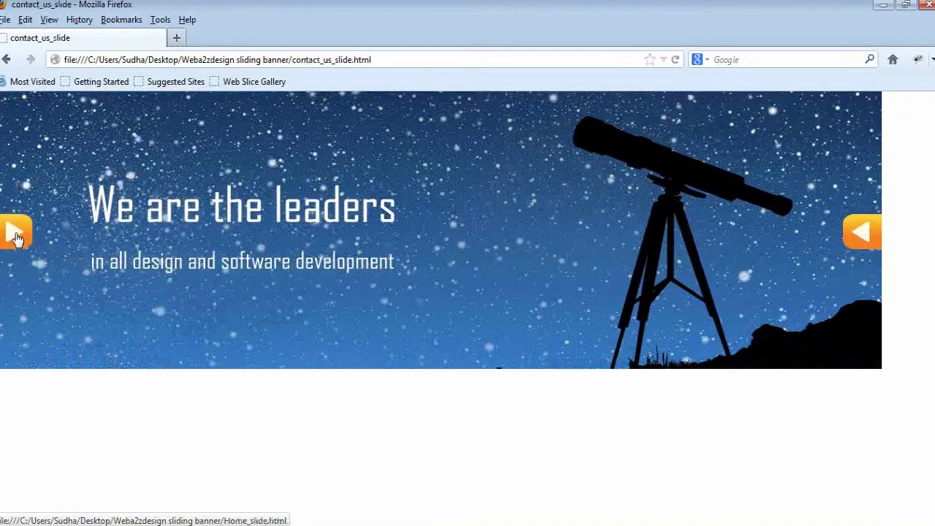
{"action": "left_click", "coordinate": [16, 238]}
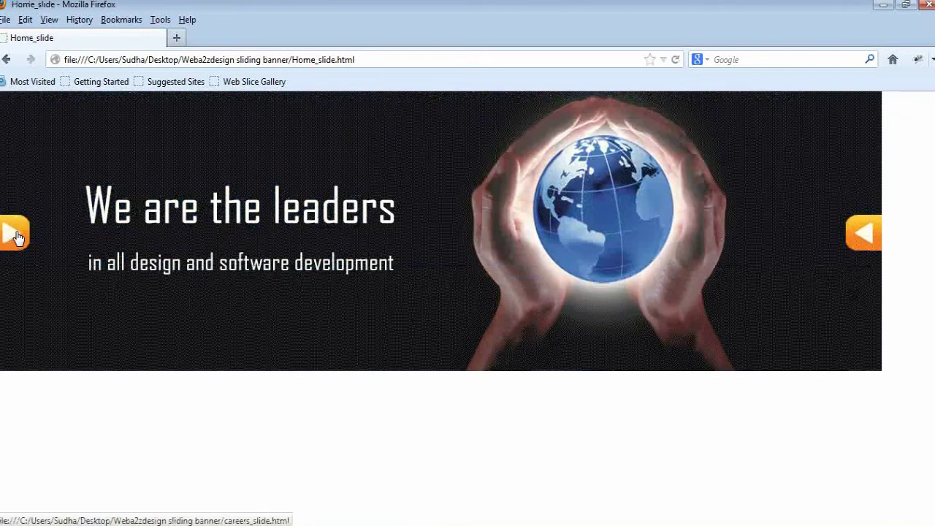
{"action": "left_click", "coordinate": [16, 236]}
{"action": "left_click", "coordinate": [16, 235]}
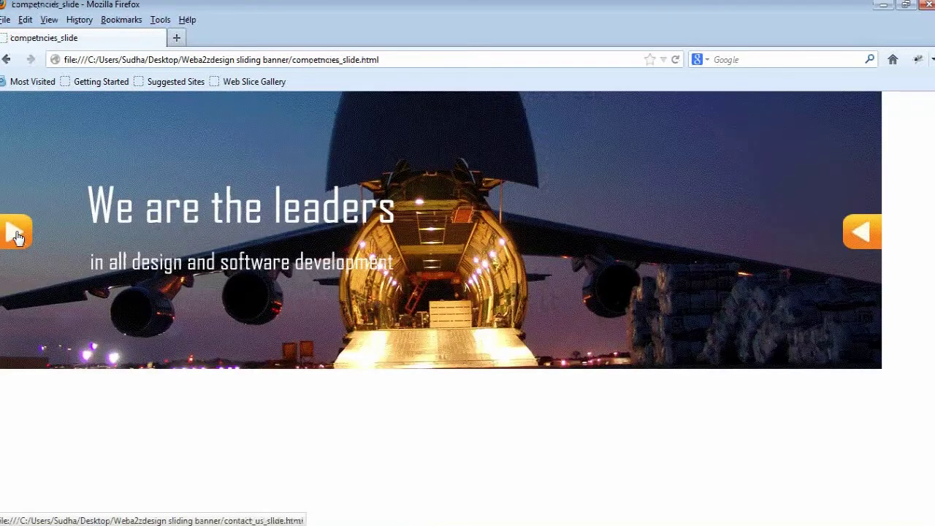
{"action": "left_click", "coordinate": [17, 236]}
{"action": "left_click", "coordinate": [18, 236]}
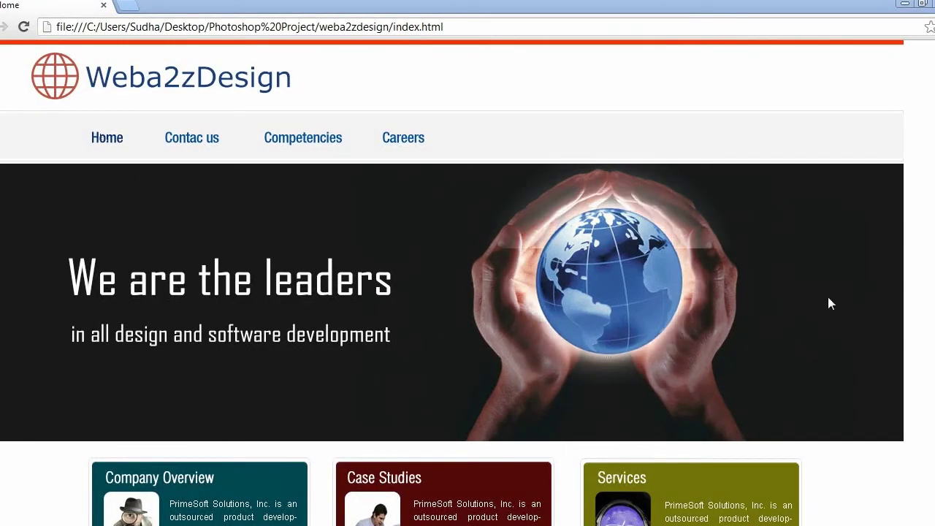
{"action": "scroll", "coordinate": [828, 304], "scroll_direction": "down", "scroll_amount": 3}
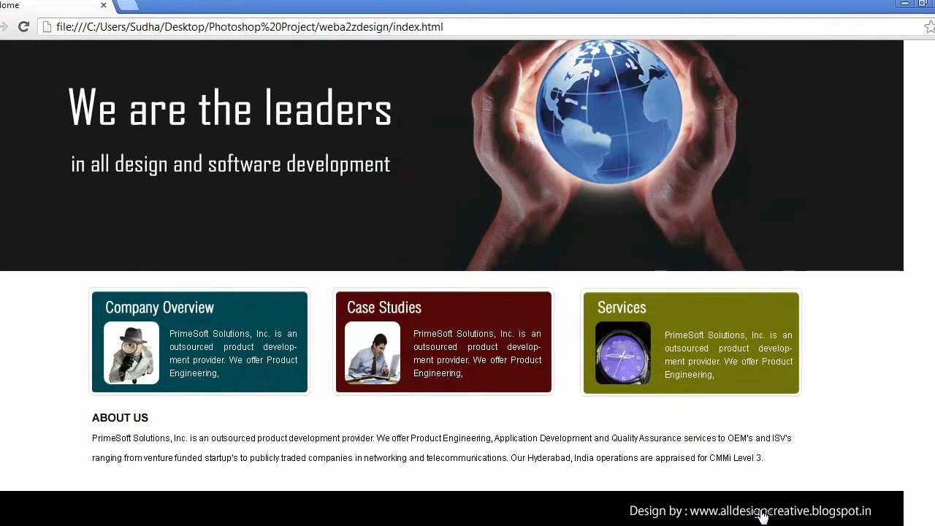
{"action": "scroll", "coordinate": [428, 330], "scroll_direction": "up", "scroll_amount": 3}
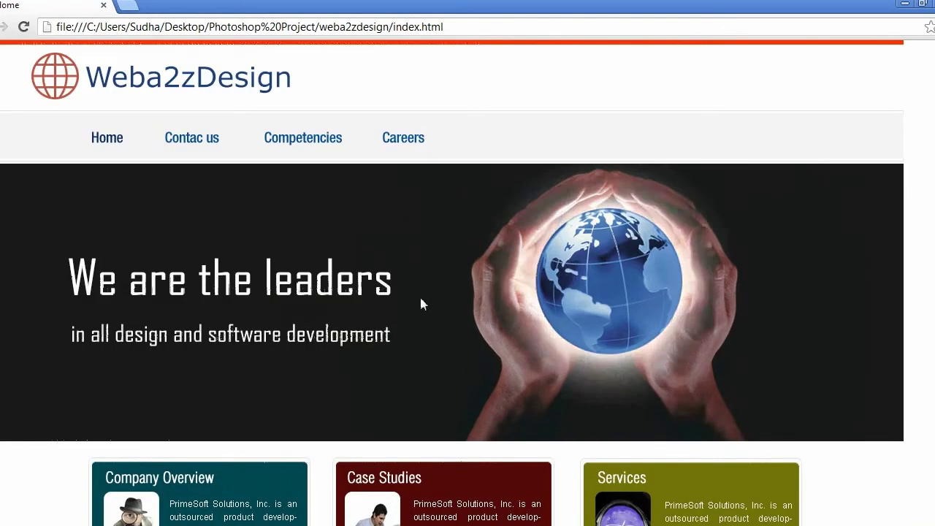
{"action": "left_click", "coordinate": [183, 146]}
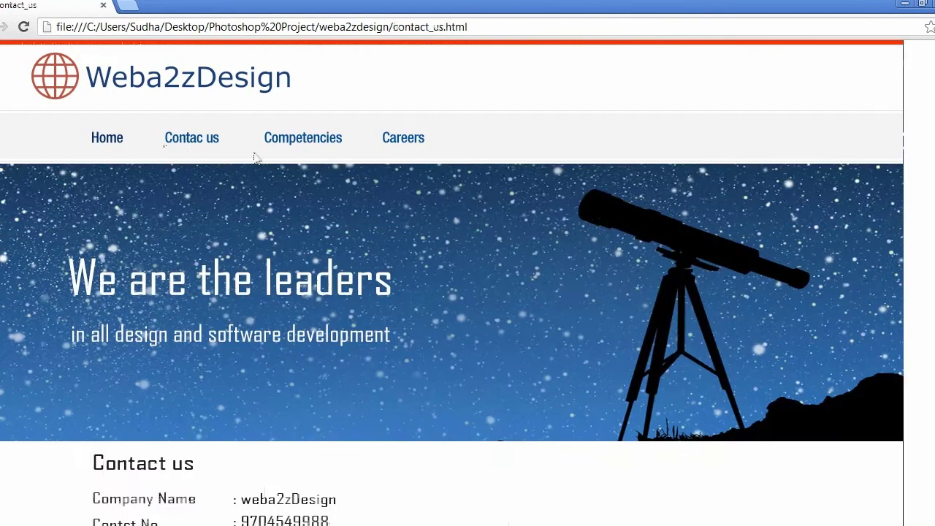
{"action": "left_click", "coordinate": [294, 147]}
{"action": "left_click", "coordinate": [404, 146]}
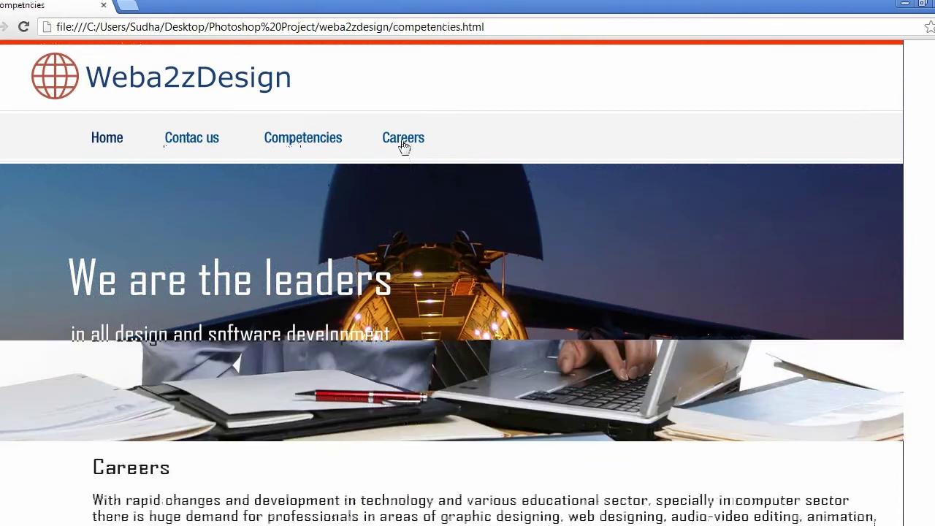
{"action": "left_click", "coordinate": [302, 143]}
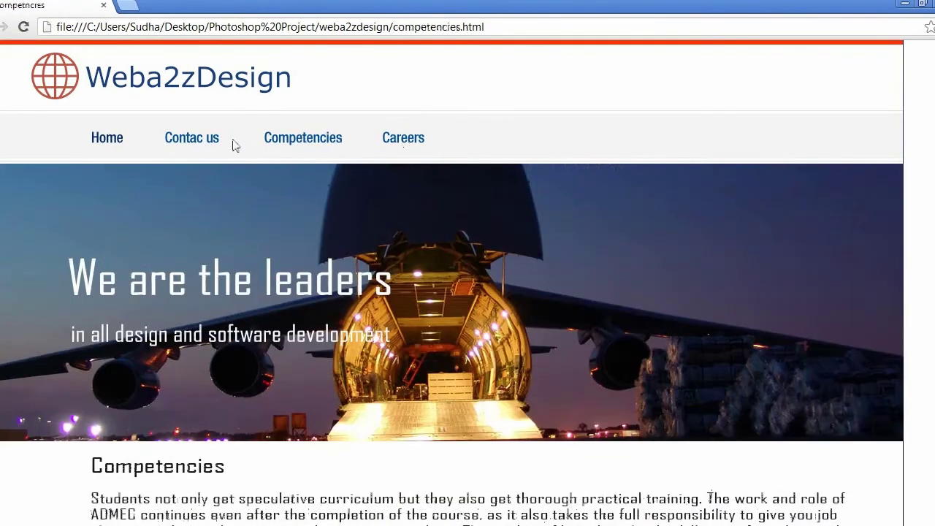
{"action": "left_click", "coordinate": [194, 143]}
{"action": "left_click", "coordinate": [106, 139]}
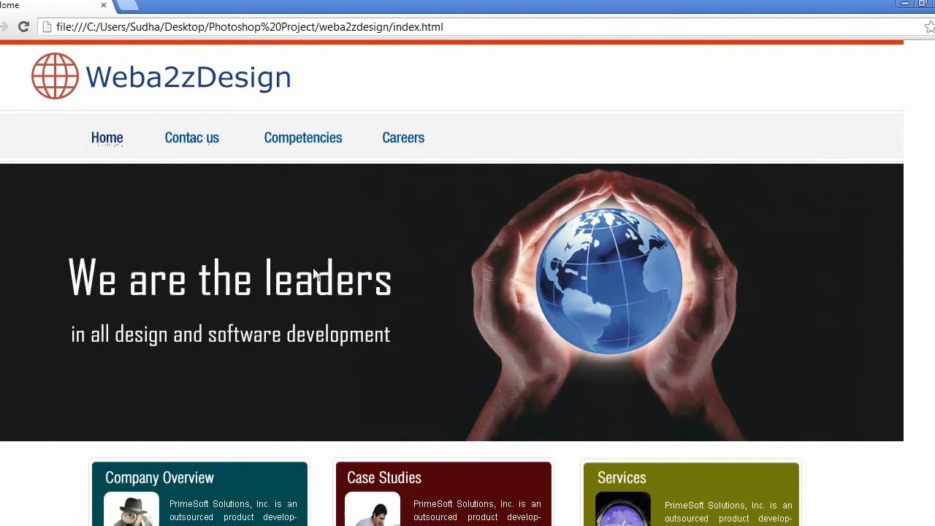
{"action": "scroll", "coordinate": [360, 254], "scroll_direction": "down", "scroll_amount": 3}
{"action": "scroll", "coordinate": [361, 253], "scroll_direction": "up", "scroll_amount": 3}
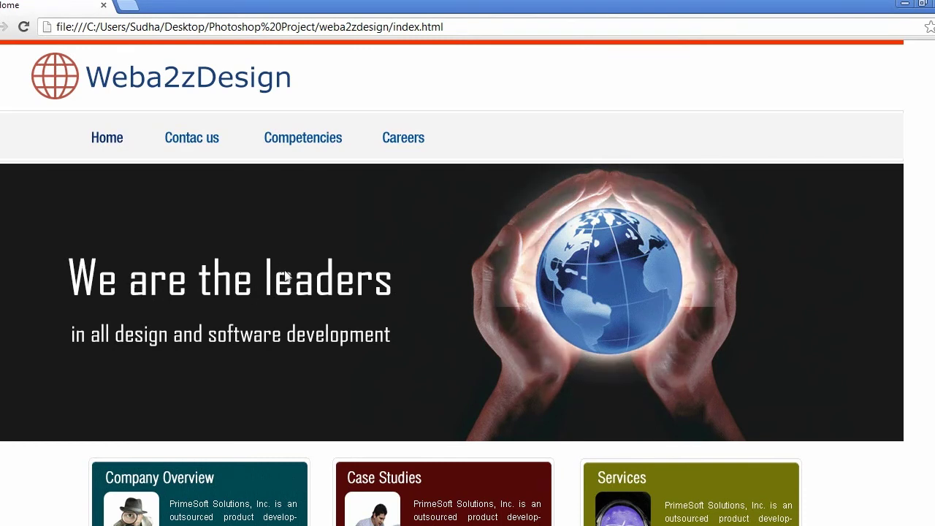
{"action": "key", "text": "alt+Tab"}
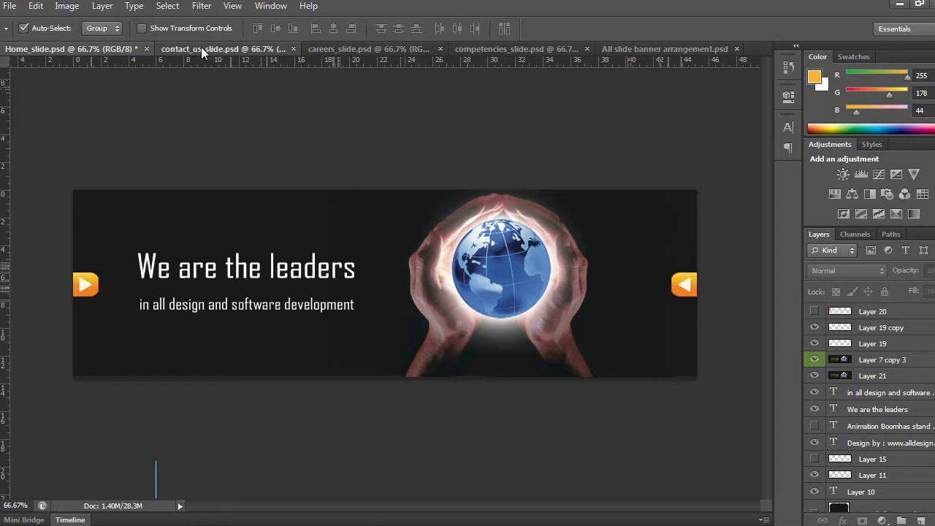
{"action": "left_click", "coordinate": [203, 50]}
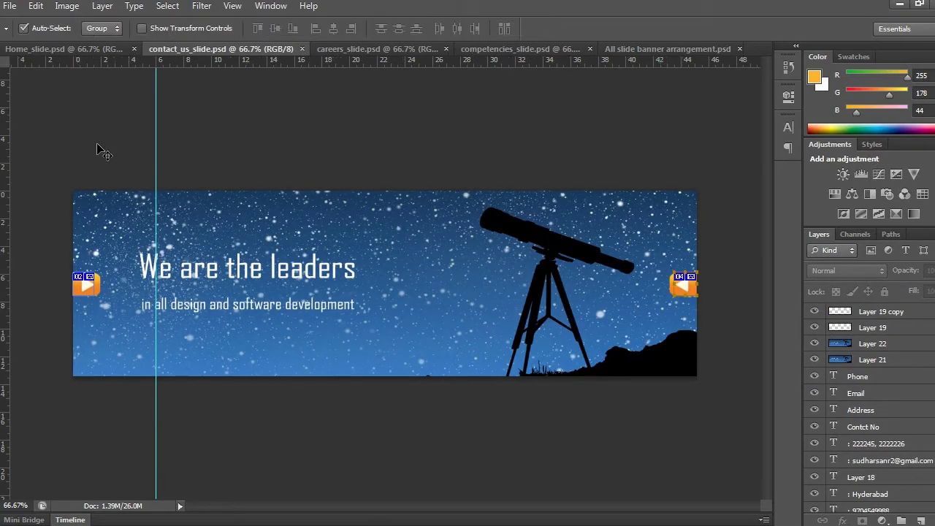
{"action": "left_click", "coordinate": [337, 50]}
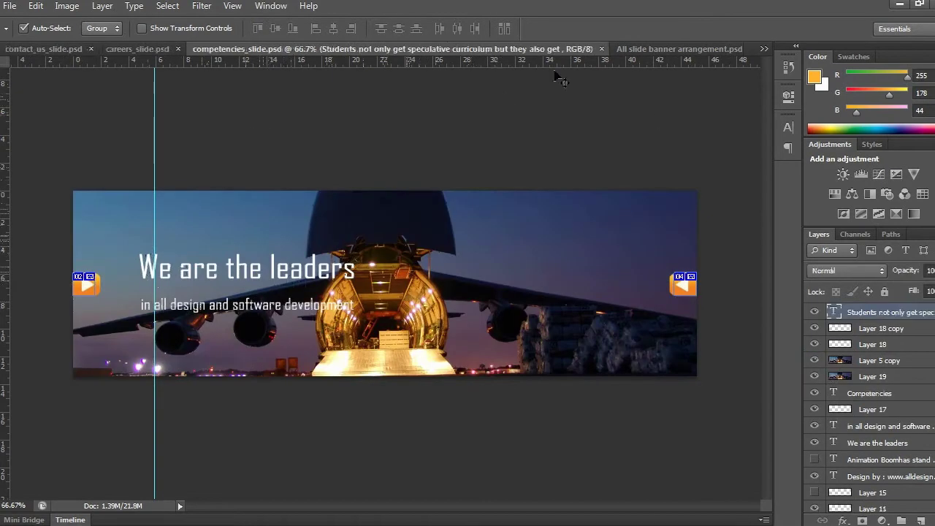
{"action": "left_click", "coordinate": [22, 50]}
{"action": "left_click", "coordinate": [29, 53]}
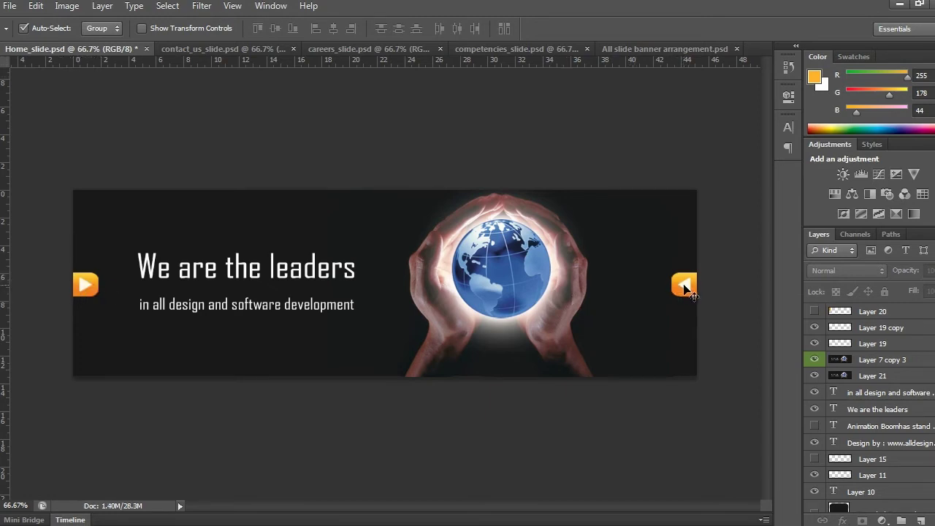
Step: With the Slice Tool, draw slices around the left and right orange arrows
{"action": "left_click", "coordinate": [2, 144]}
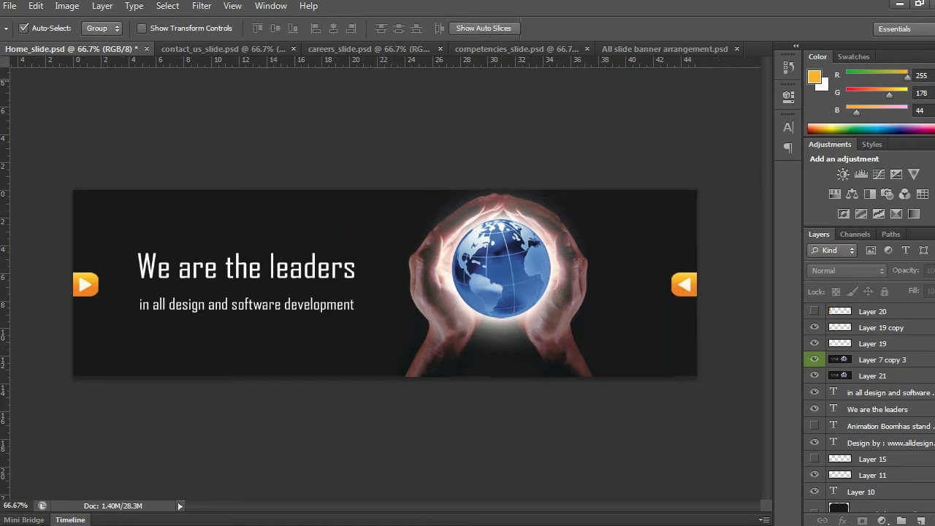
{"action": "left_click", "coordinate": [43, 172]}
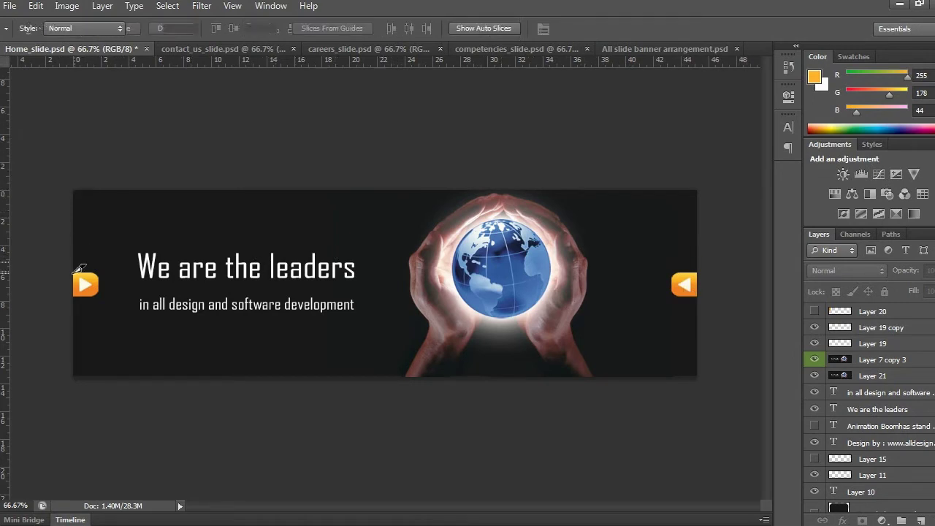
{"action": "left_click_drag", "start_coordinate": [72, 271], "coordinate": [99, 296]}
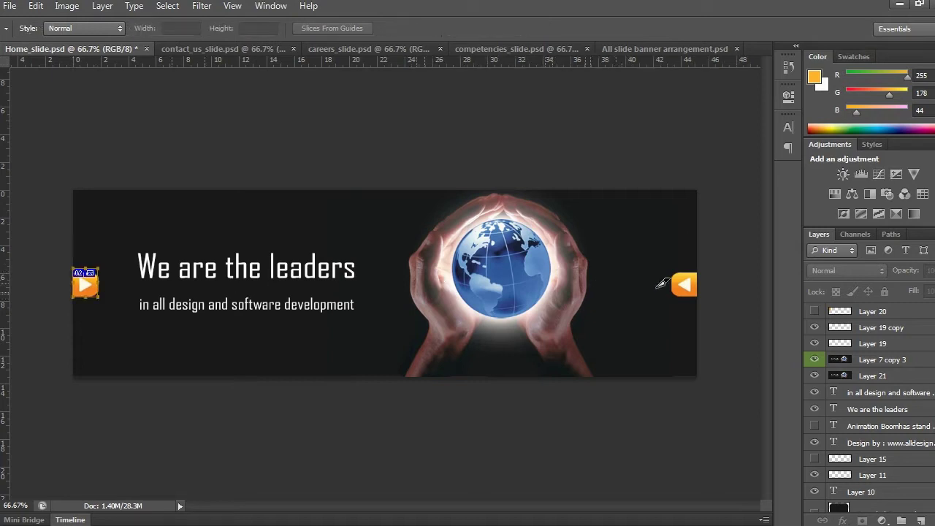
{"action": "left_click_drag", "start_coordinate": [670, 272], "coordinate": [706, 296]}
Step: Switch to the Slice Select Tool from the crop and slice tool group
{"action": "right_click", "coordinate": [9, 145]}
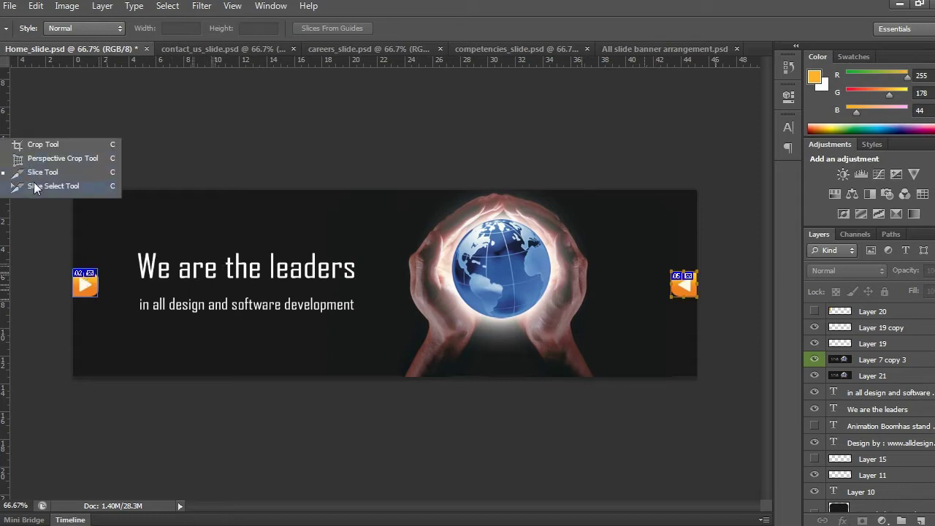
{"action": "left_click", "coordinate": [34, 187]}
{"action": "left_click", "coordinate": [35, 187]}
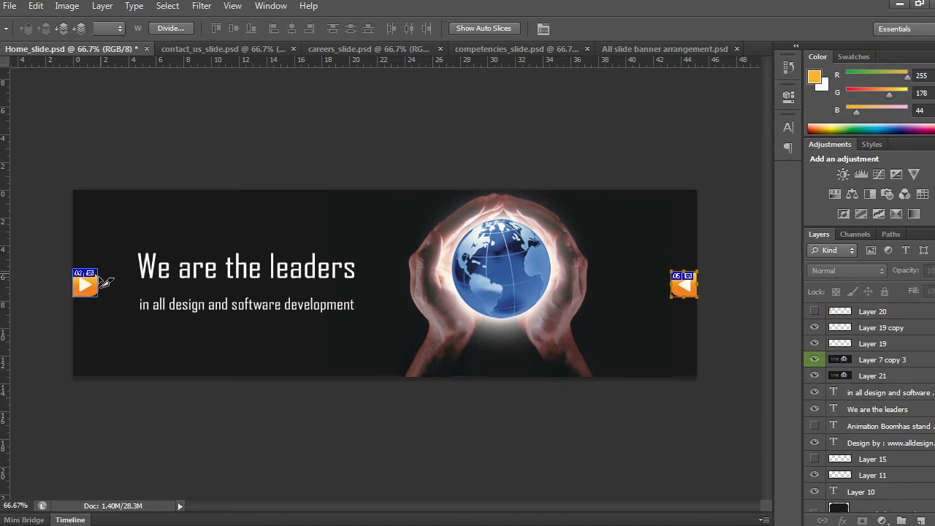
Step: Open Slice Options for the left arrow slice, Home_slide_02 (52 × 58 pixels)
{"action": "double_click", "coordinate": [92, 283]}
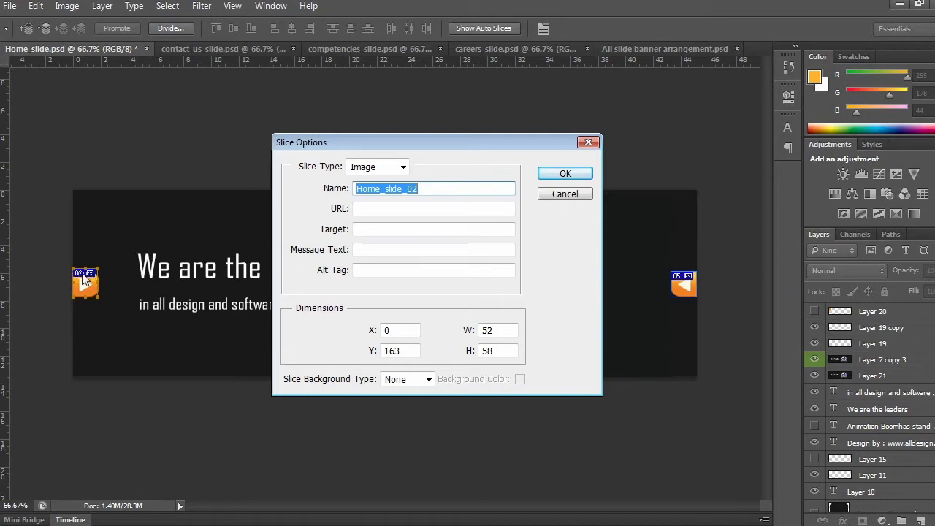
Step: Give the left arrow slice URL careers_slide.html and alt tag Prev
{"action": "left_click", "coordinate": [381, 209]}
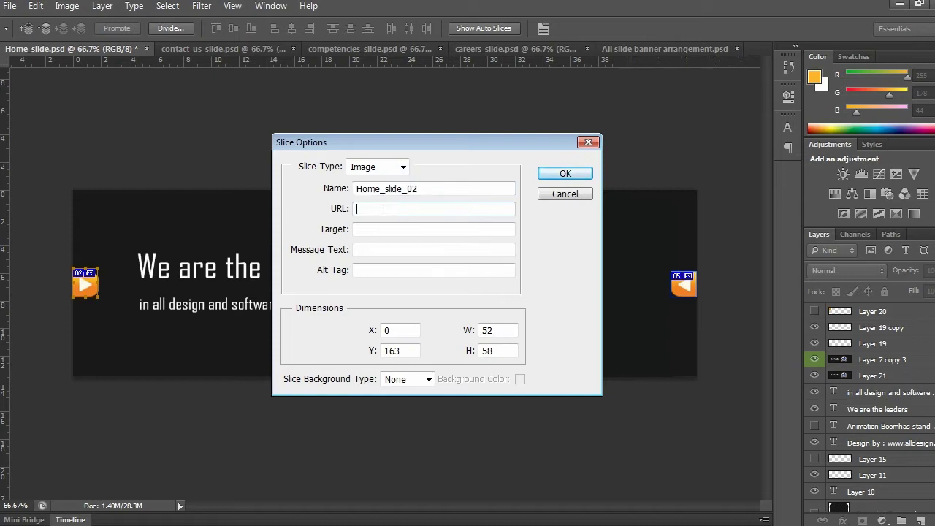
{"action": "type", "text": "ca"}
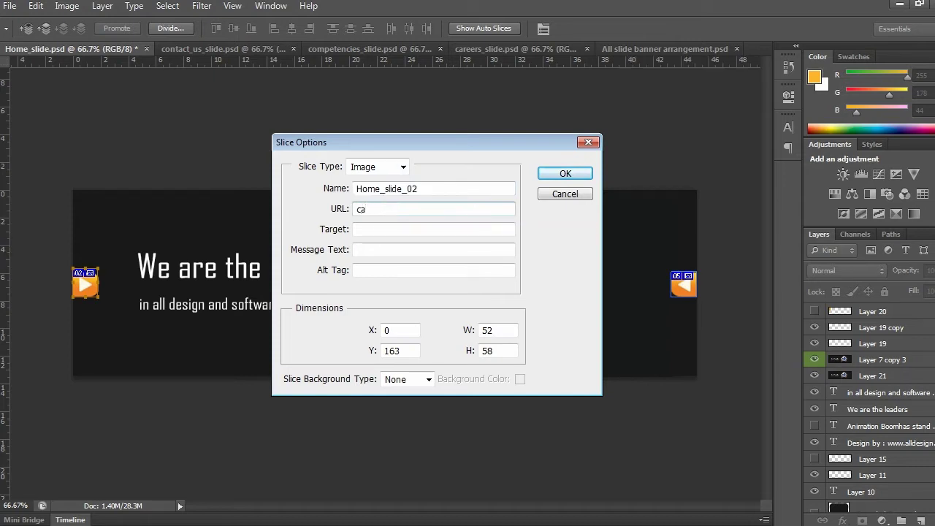
{"action": "type", "text": "ree"}
{"action": "type", "text": "rs"}
{"action": "type", "text": "_sl"}
{"action": "type", "text": "ide."}
{"action": "type", "text": "html"}
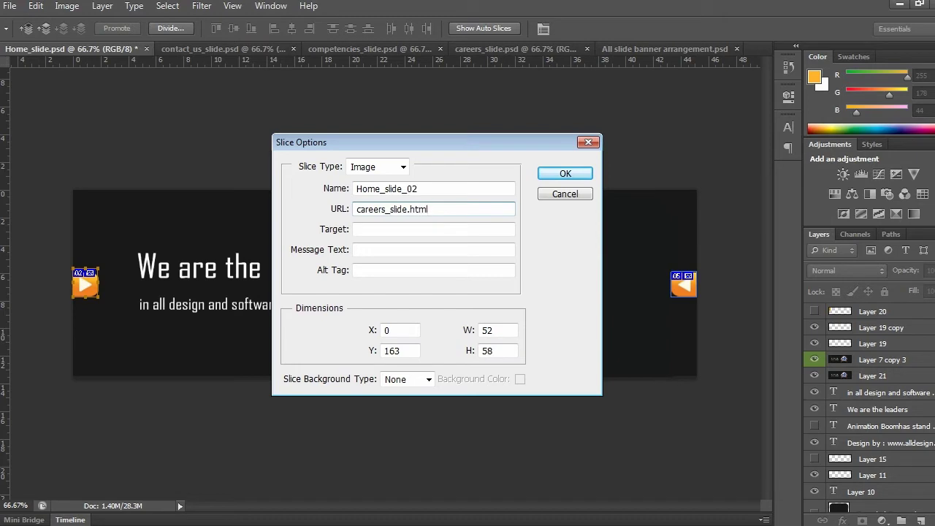
{"action": "left_click", "coordinate": [369, 272]}
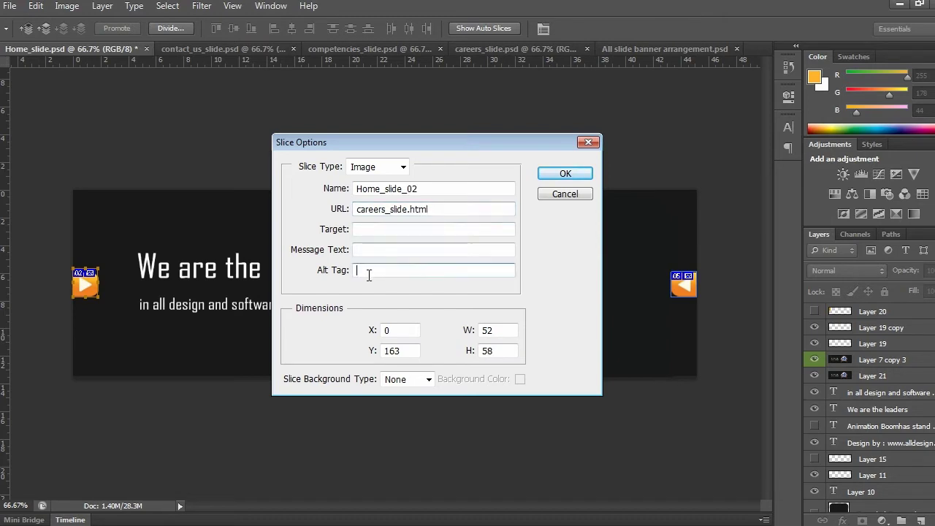
{"action": "type", "text": "Prev"}
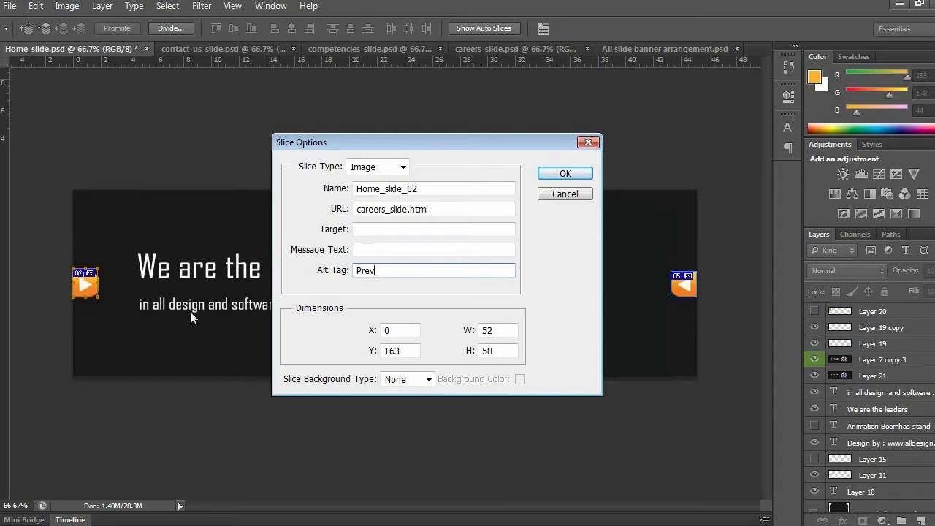
{"action": "left_click", "coordinate": [574, 177]}
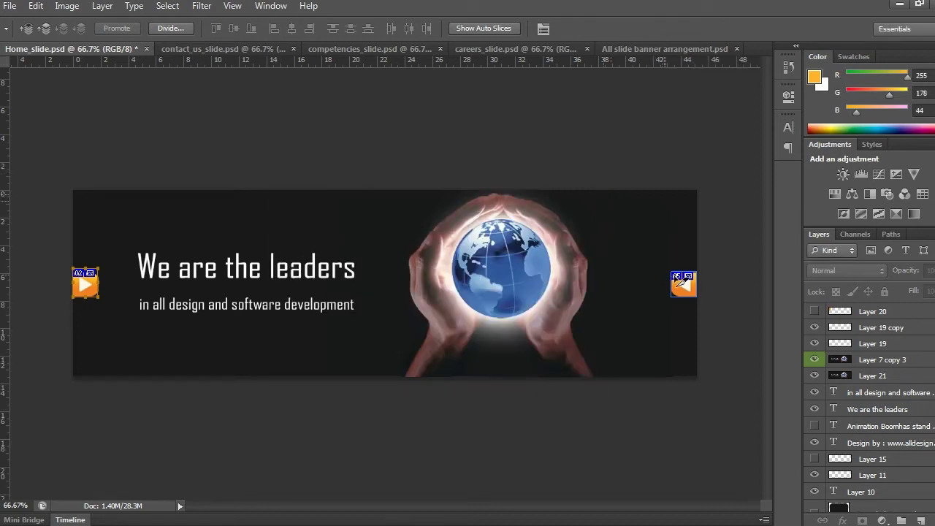
{"action": "double_click", "coordinate": [683, 282]}
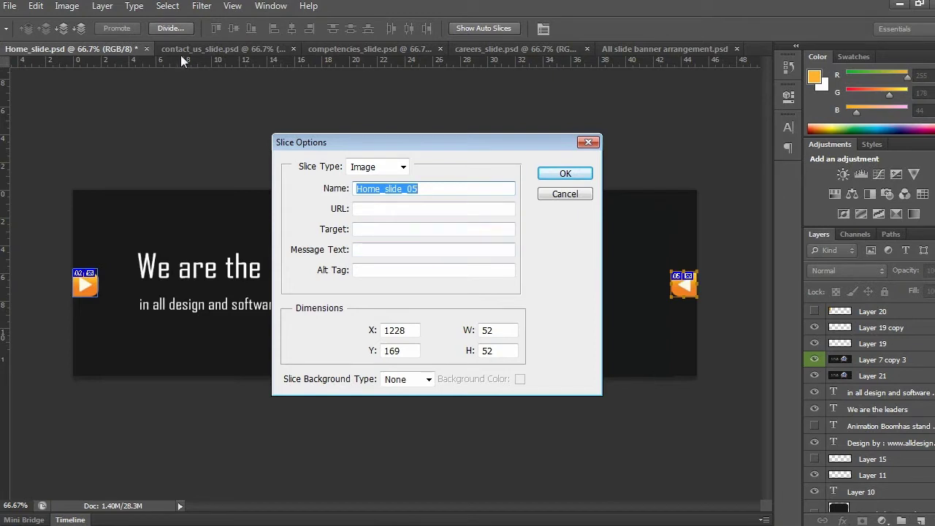
Step: Set Home_slide_05's URL to contact_slide.html and its alt tag to Next
{"action": "left_click", "coordinate": [359, 209]}
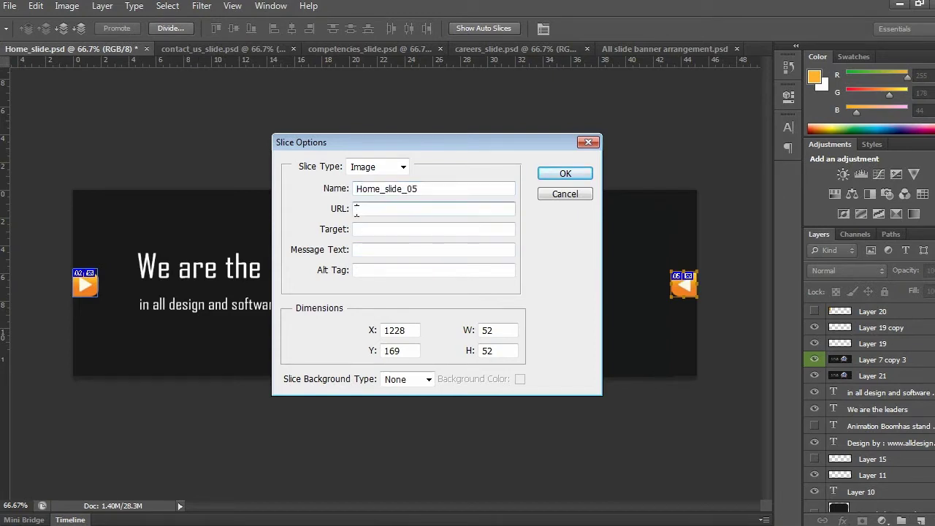
{"action": "type", "text": "contac"}
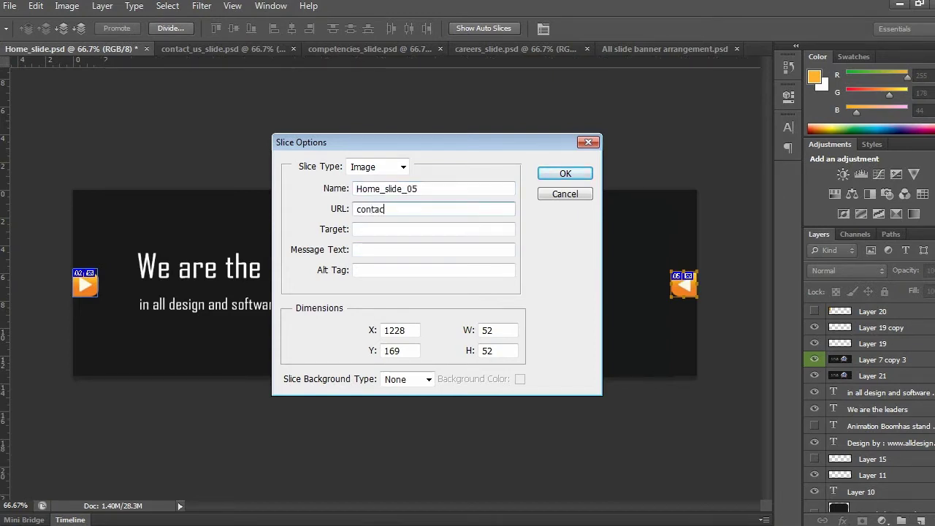
{"action": "type", "text": "t_s"}
{"action": "type", "text": "lide"}
{"action": "type", "text": ".html"}
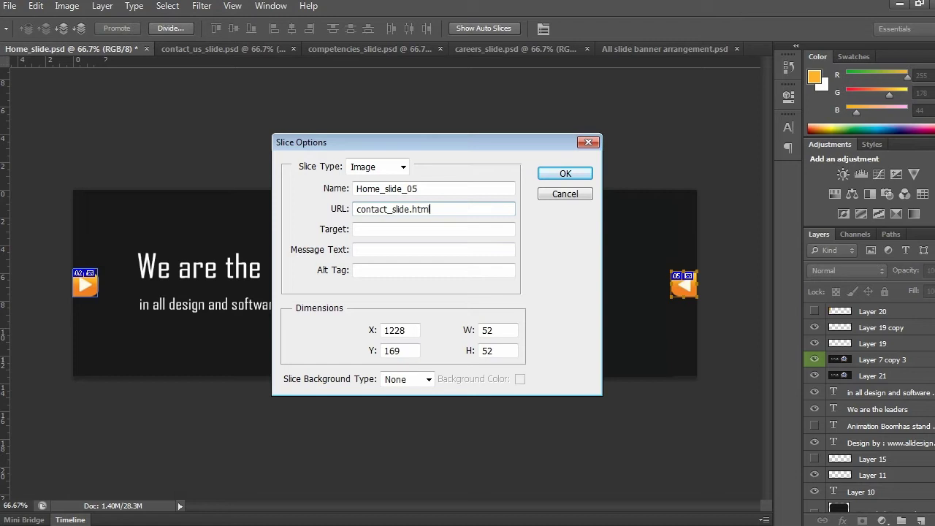
{"action": "left_click", "coordinate": [365, 270]}
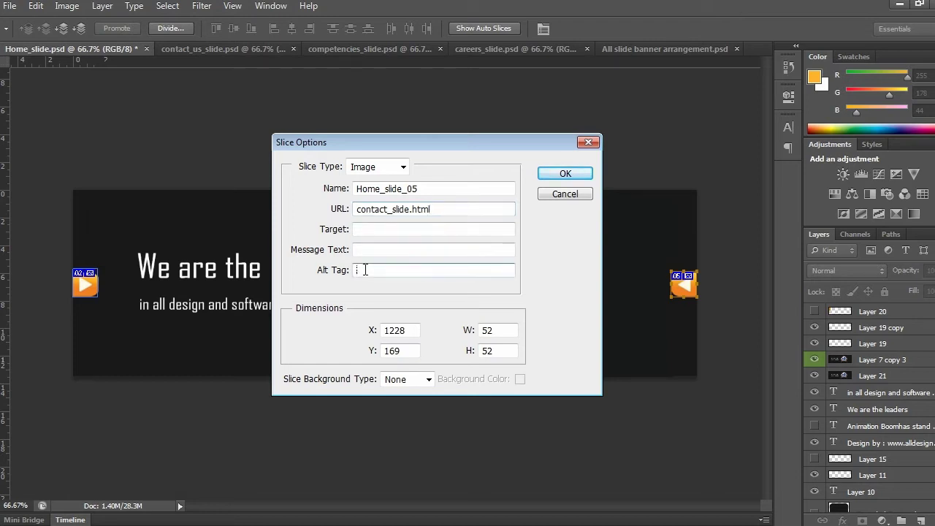
{"action": "type", "text": "Ne"}
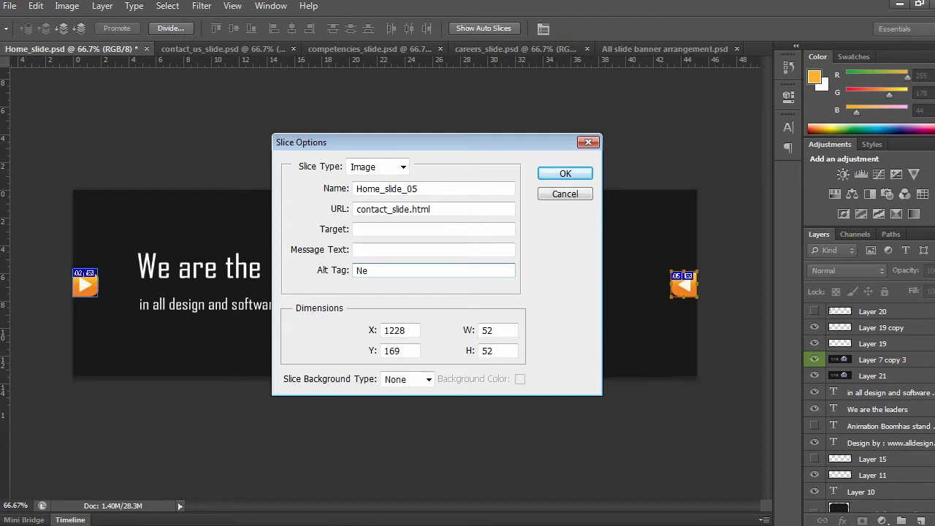
{"action": "type", "text": "xt"}
{"action": "left_click", "coordinate": [565, 176]}
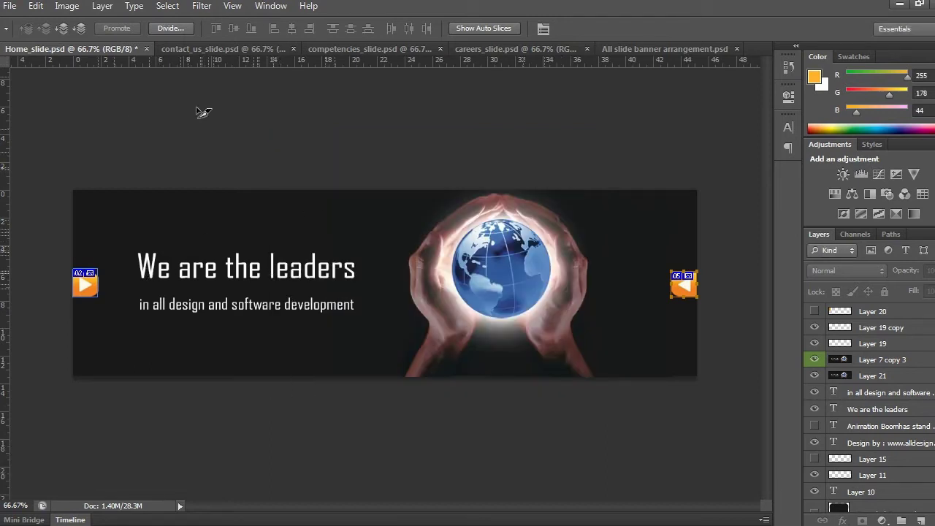
Step: On contact_us_slide, confirm the left arrow slice links to Home_slide.html
{"action": "left_click", "coordinate": [184, 51]}
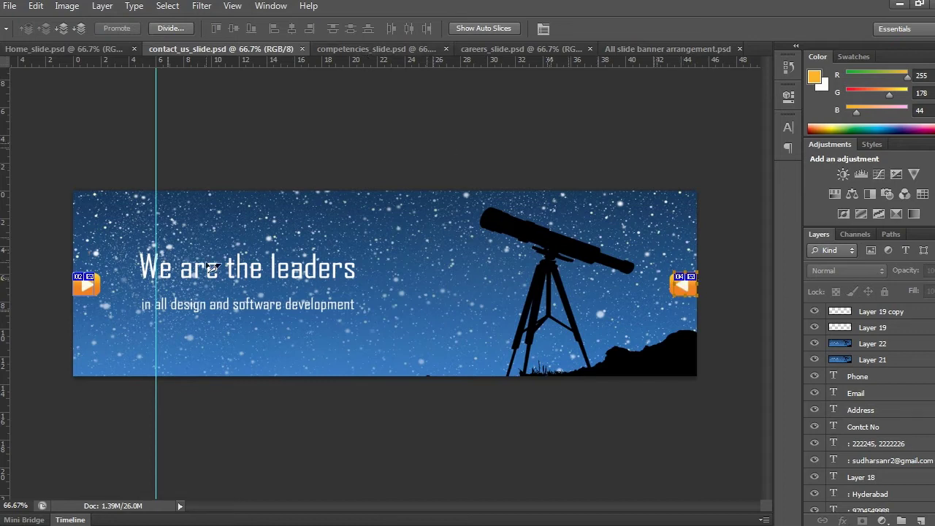
{"action": "double_click", "coordinate": [84, 281]}
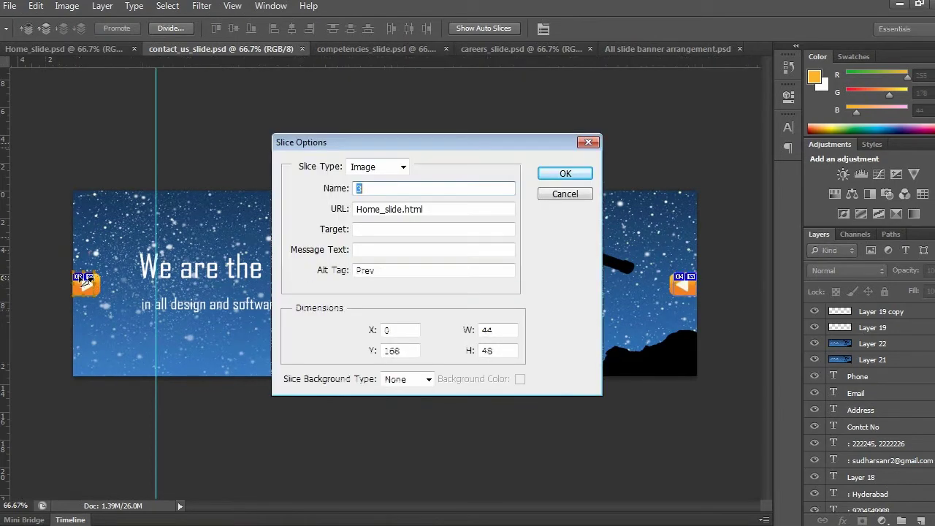
{"action": "left_click_drag", "start_coordinate": [436, 211], "coordinate": [340, 216]}
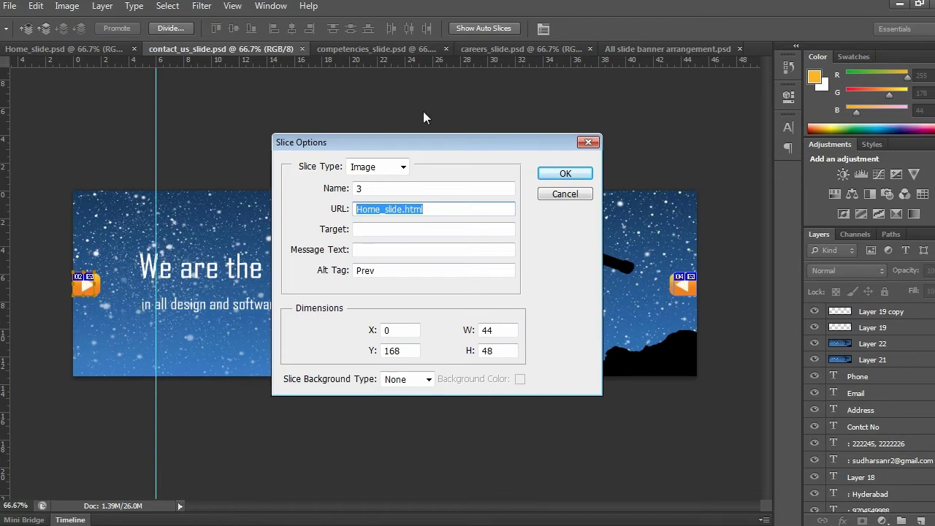
{"action": "left_click", "coordinate": [559, 172]}
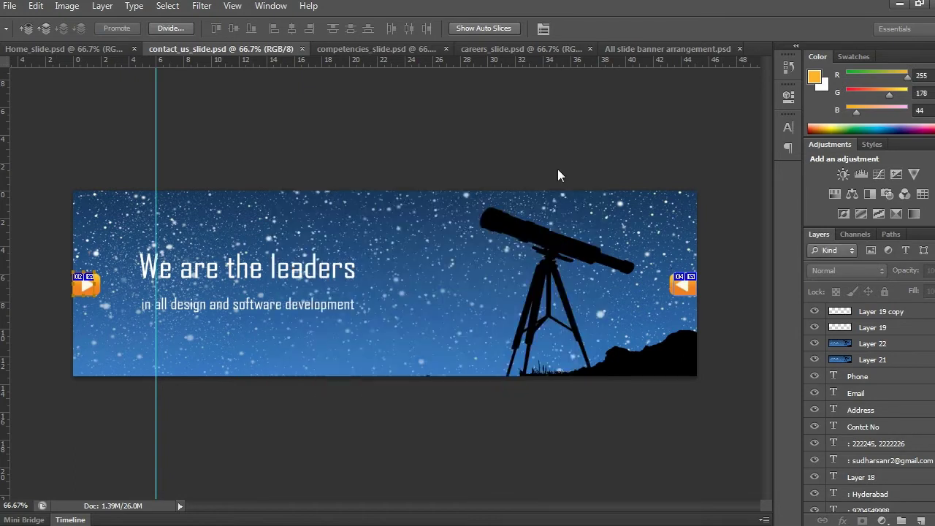
Step: Confirm the right arrow slice links to competncies_slide.html with alt tag Next
{"action": "double_click", "coordinate": [689, 279]}
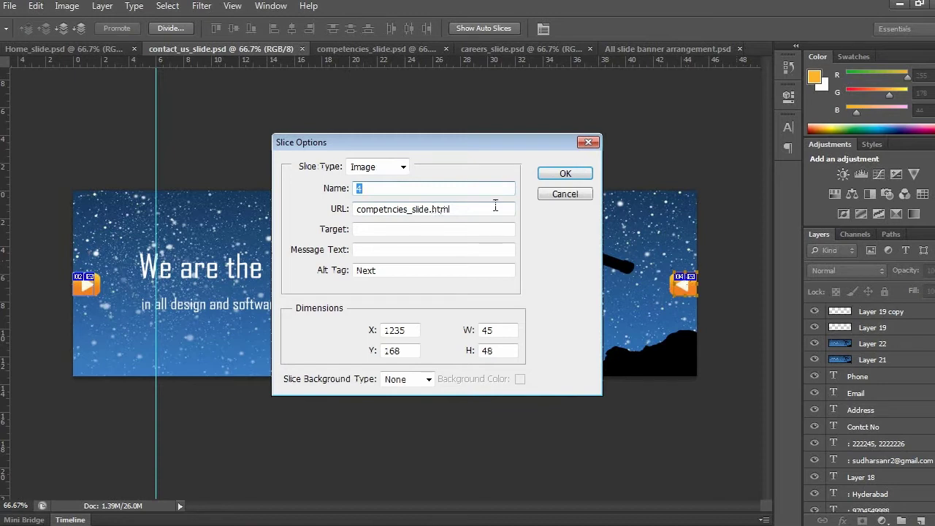
{"action": "left_click", "coordinate": [563, 176]}
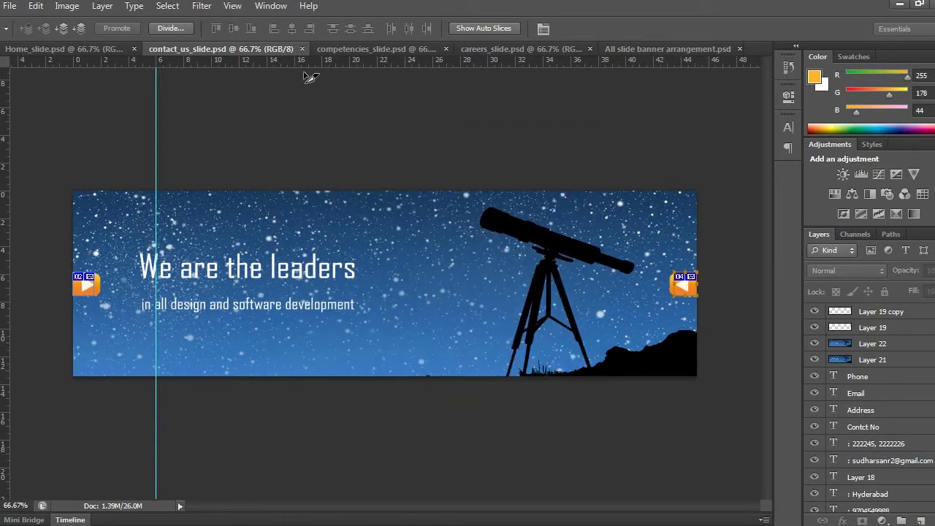
{"action": "left_click", "coordinate": [331, 51]}
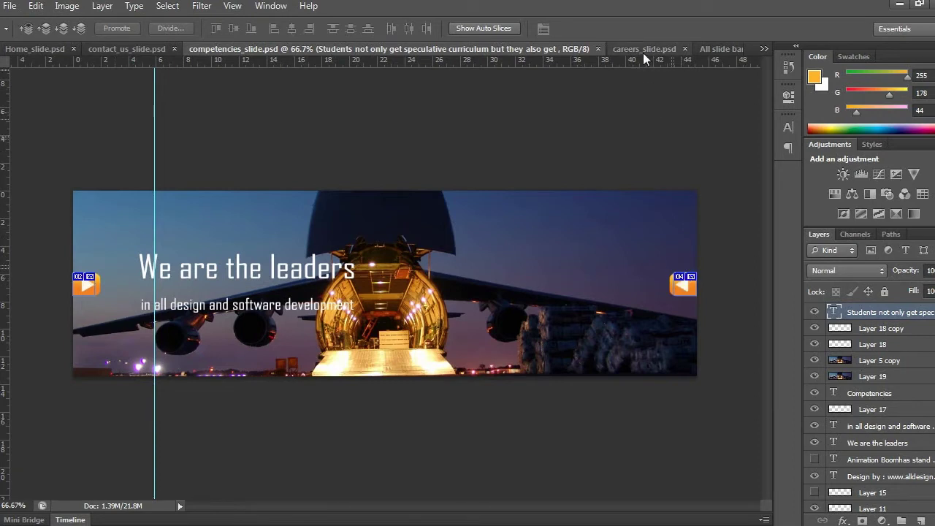
Step: Check the left arrow slice links to contact_us_slide.html with alt tag Prev
{"action": "left_click", "coordinate": [86, 281]}
{"action": "double_click", "coordinate": [86, 281]}
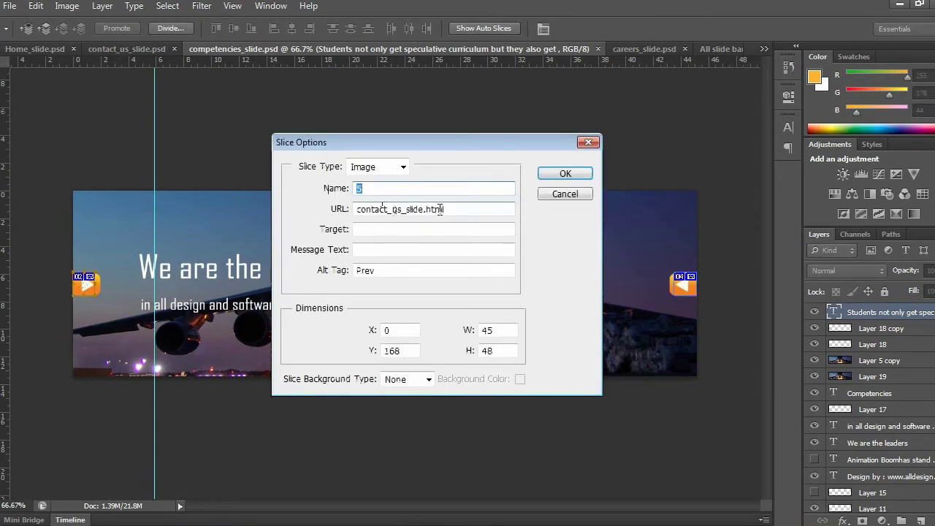
{"action": "left_click_drag", "start_coordinate": [455, 209], "coordinate": [310, 211]}
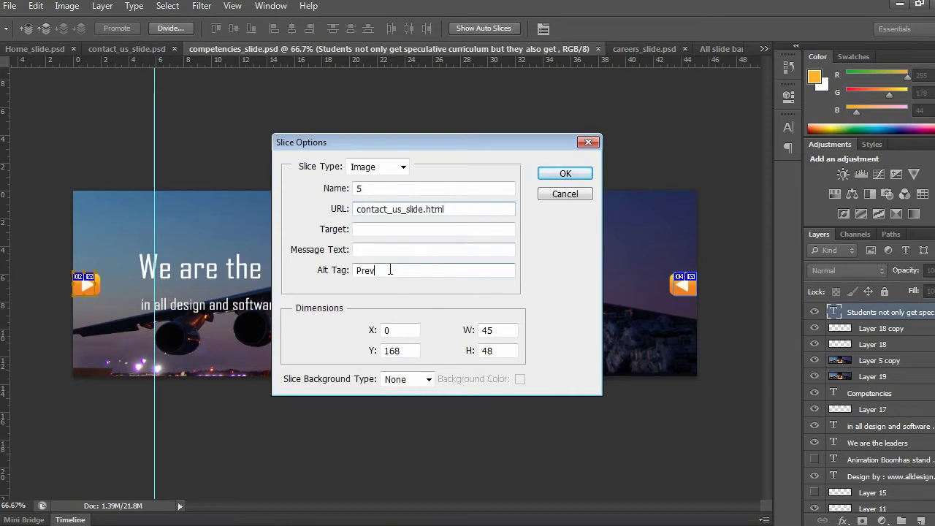
{"action": "left_click_drag", "start_coordinate": [388, 270], "coordinate": [319, 270]}
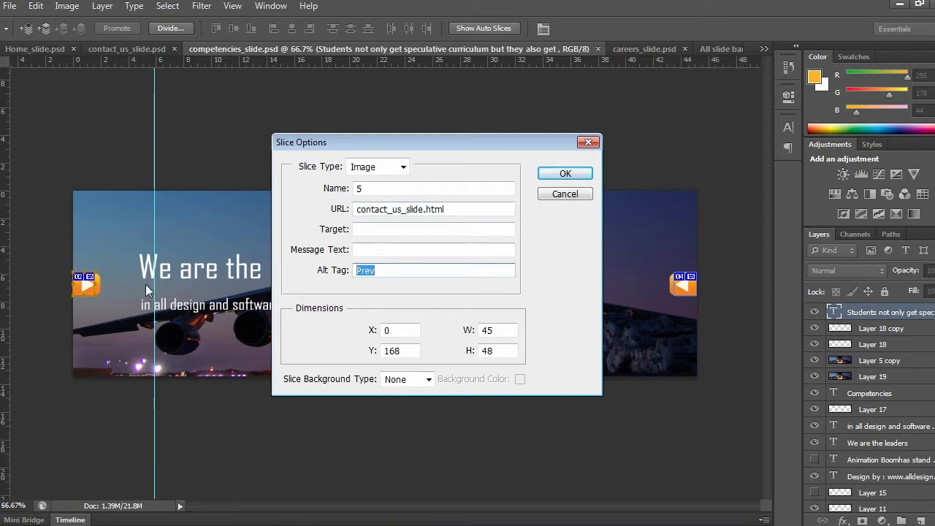
{"action": "double_click", "coordinate": [350, 189]}
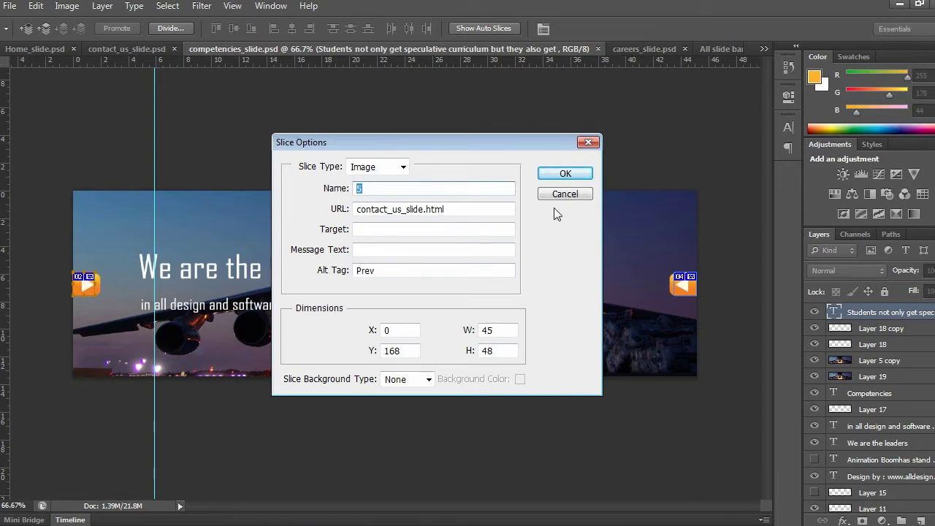
{"action": "left_click", "coordinate": [564, 173]}
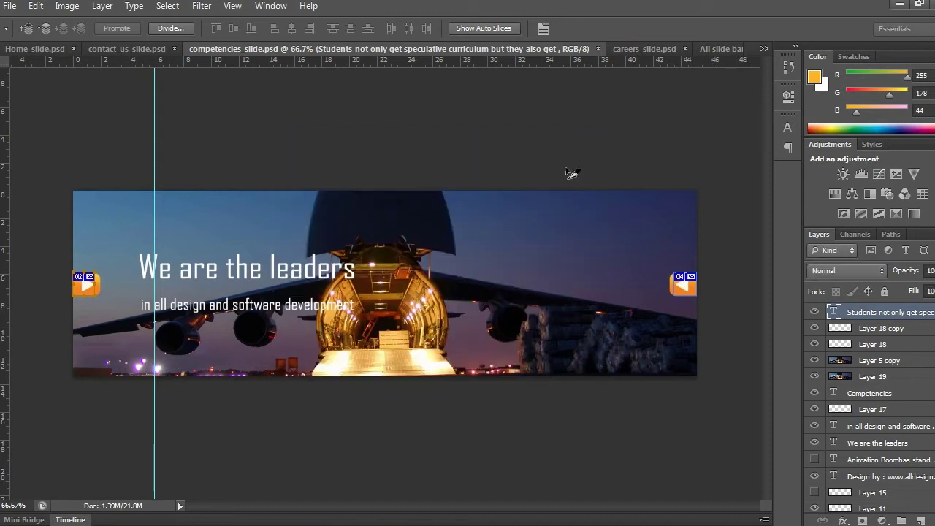
Step: Confirm the right arrow slice's careers_slide.html link with alt tag Next
{"action": "double_click", "coordinate": [685, 284]}
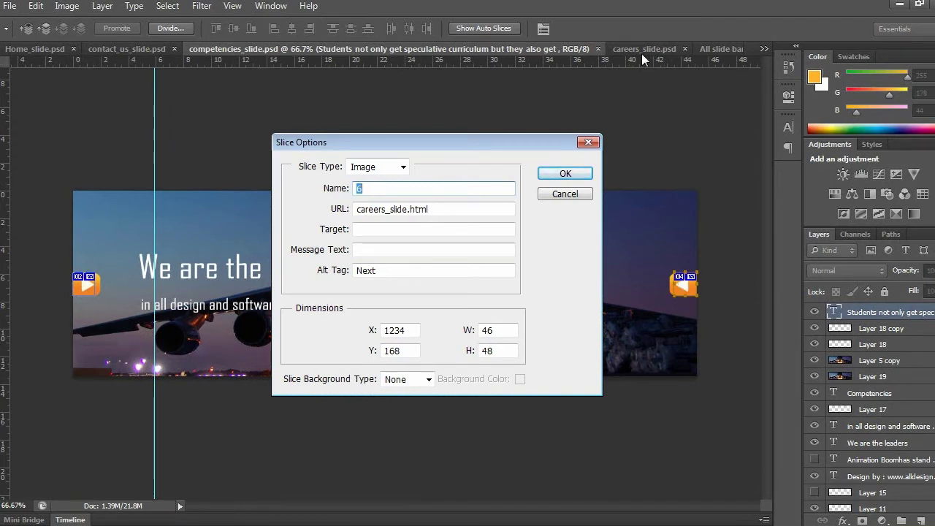
{"action": "left_click", "coordinate": [564, 174]}
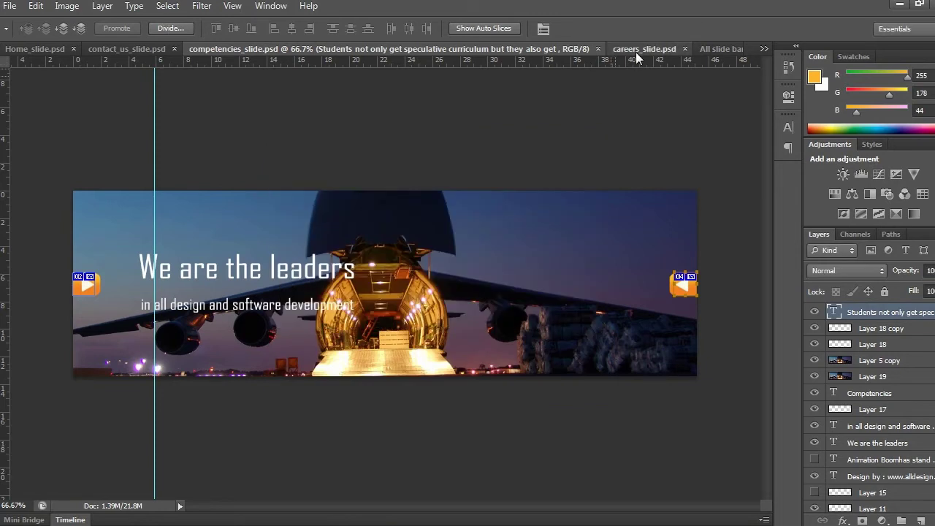
{"action": "left_click", "coordinate": [642, 49]}
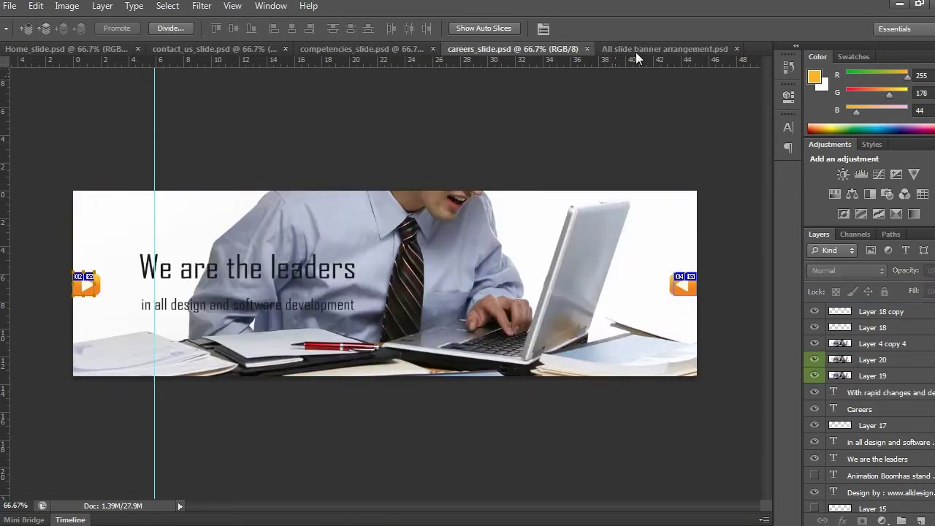
Step: Correct the left arrow slice's misspelled URL to competencies_slide.html, keeping alt tag Prev
{"action": "double_click", "coordinate": [86, 281]}
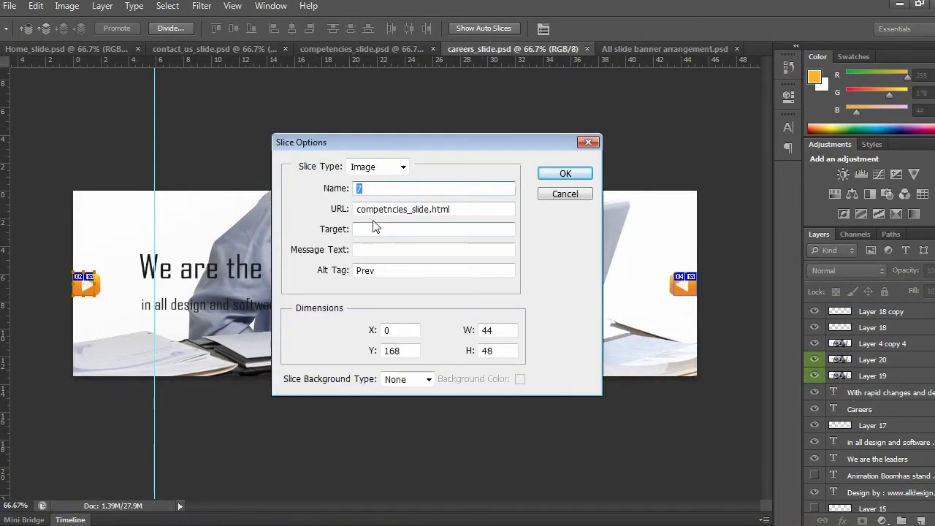
{"action": "key", "text": "Tab"}
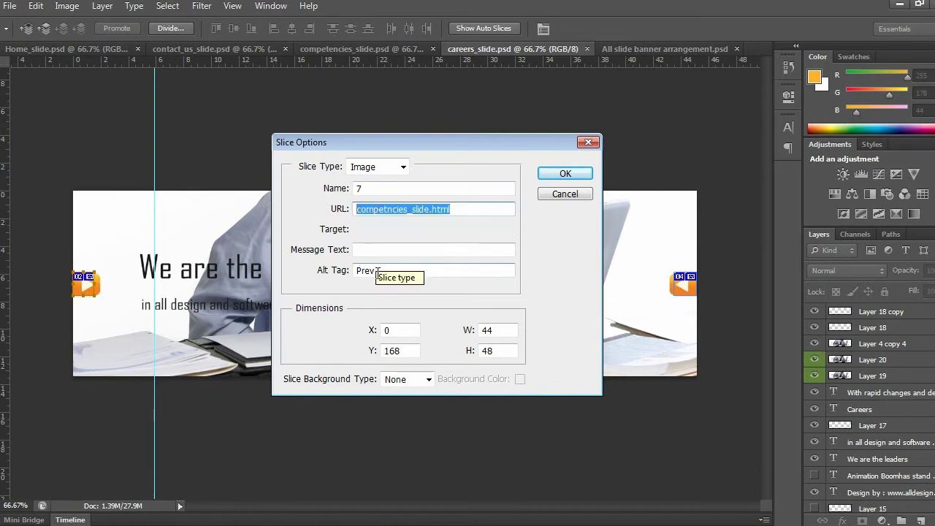
{"action": "left_click", "coordinate": [383, 210]}
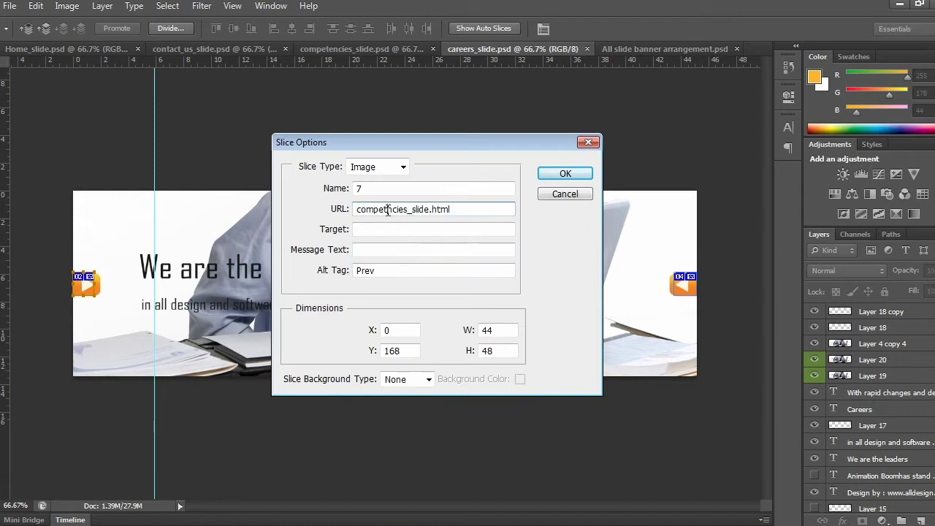
{"action": "type", "text": "e"}
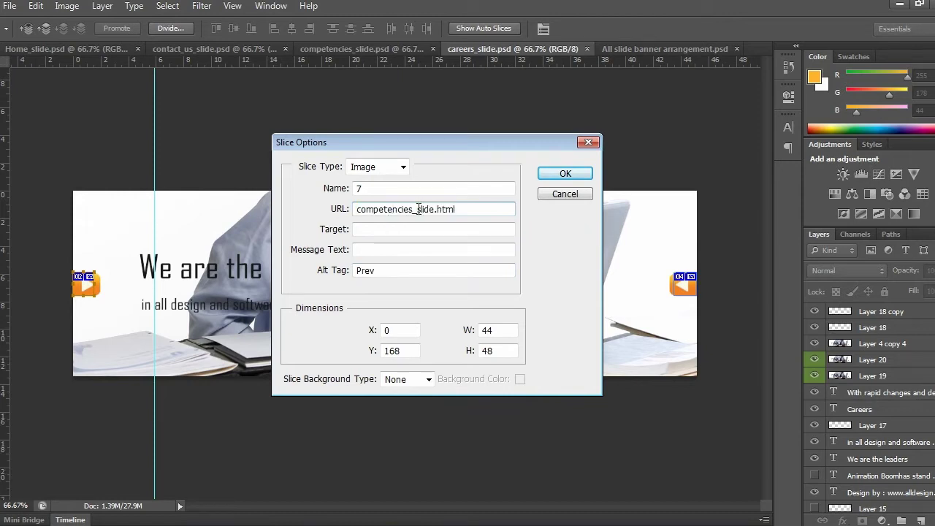
{"action": "left_click", "coordinate": [456, 209]}
{"action": "left_click_drag", "start_coordinate": [452, 209], "coordinate": [277, 204]}
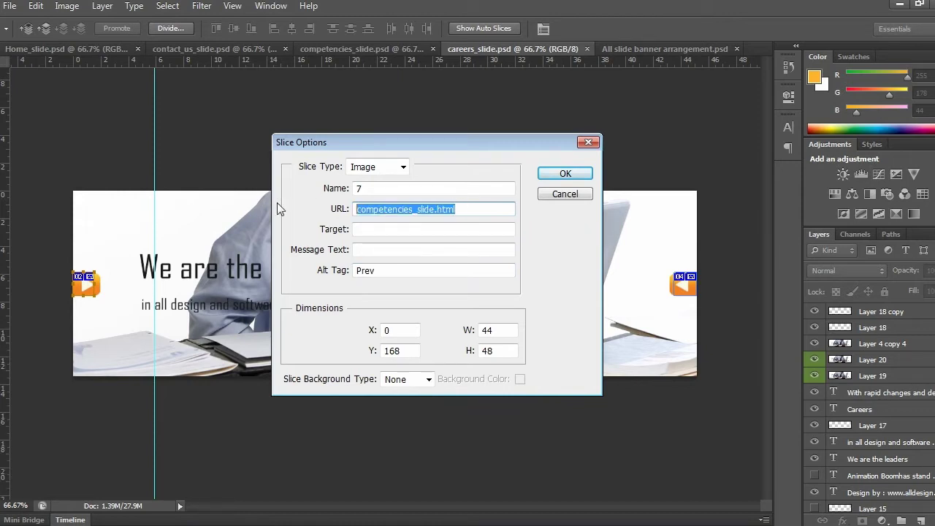
{"action": "double_click", "coordinate": [394, 271]}
{"action": "left_click", "coordinate": [565, 174]}
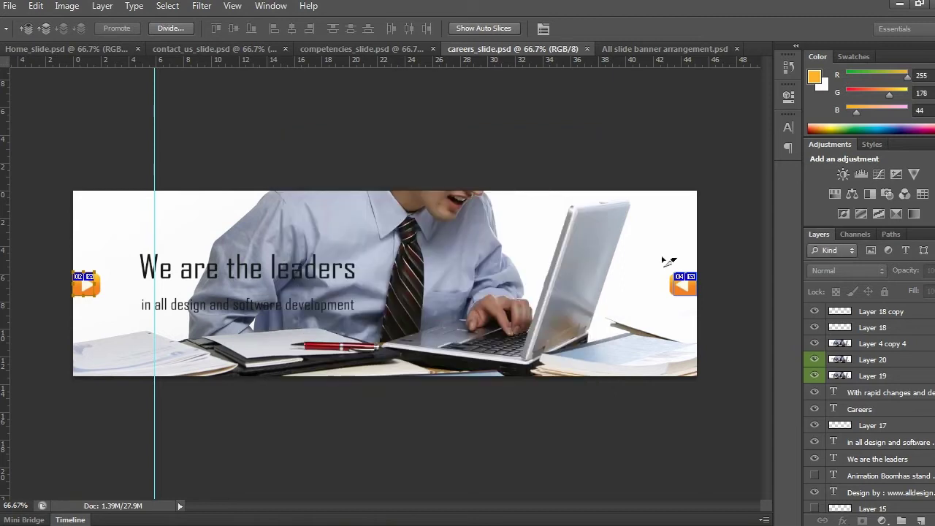
Step: Verify the right arrow slice links to Home_slide.html with alt tag Next
{"action": "double_click", "coordinate": [688, 282]}
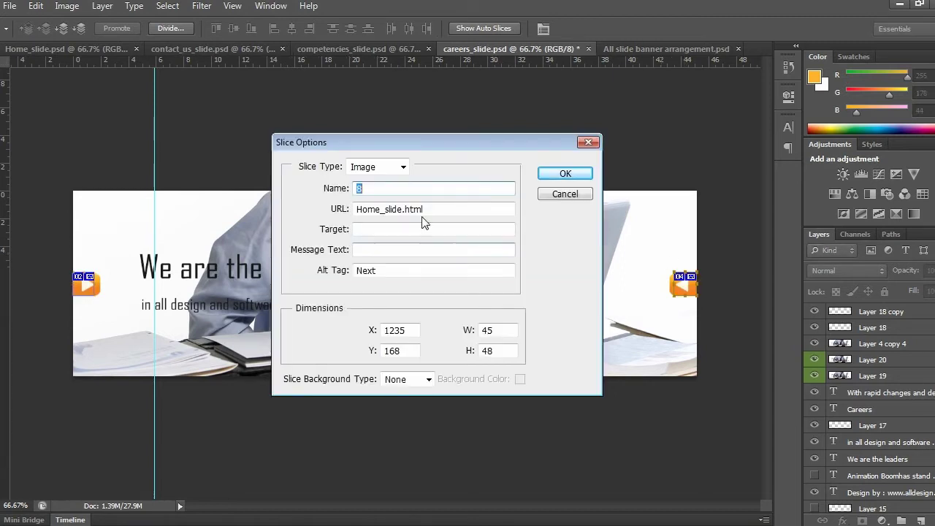
{"action": "left_click_drag", "start_coordinate": [501, 209], "coordinate": [208, 230]}
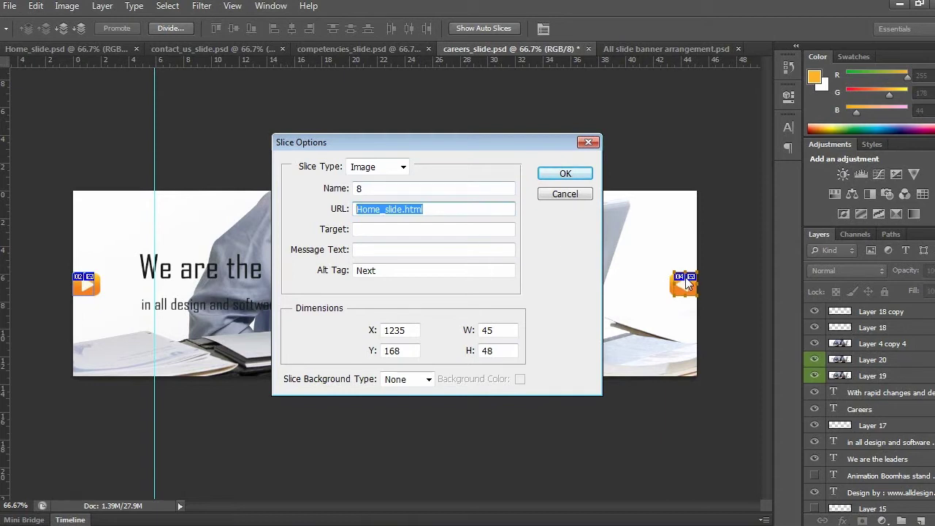
{"action": "double_click", "coordinate": [399, 269]}
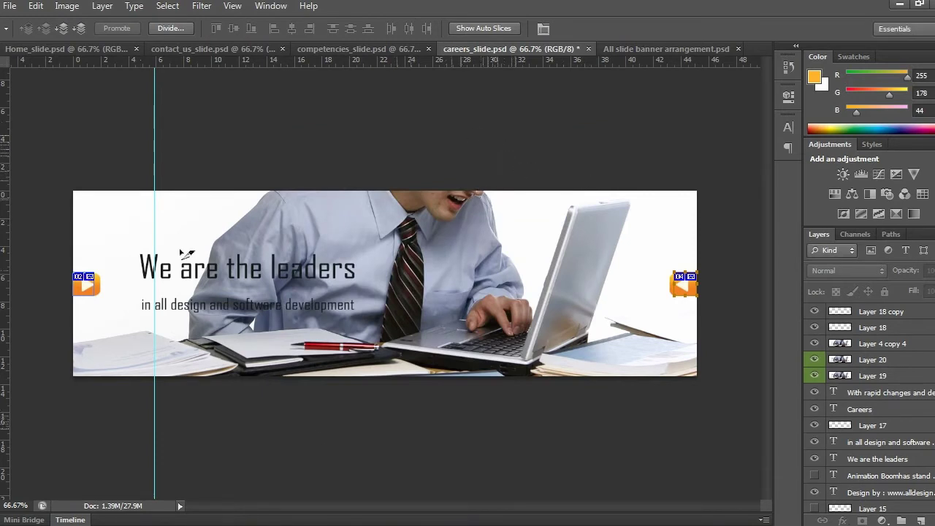
{"action": "left_click", "coordinate": [71, 51]}
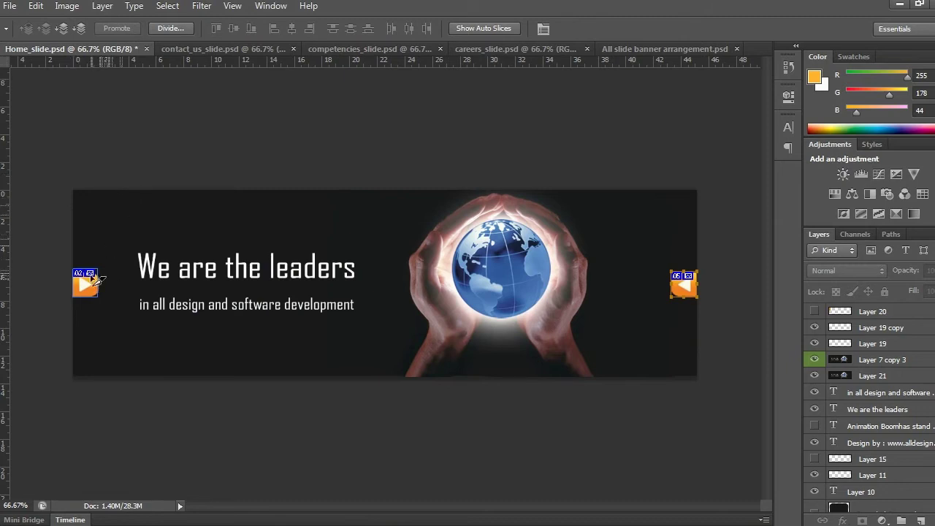
Step: In All slide banner arrangement.psd, select the bottom-left globe banner, Layer 7 copy 3, with the Move tool
{"action": "left_click", "coordinate": [631, 49]}
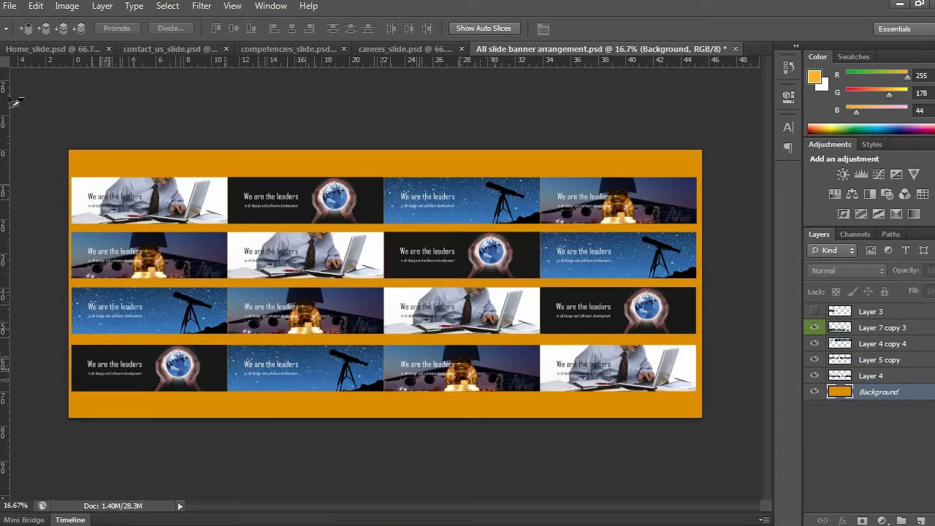
{"action": "key", "text": "v"}
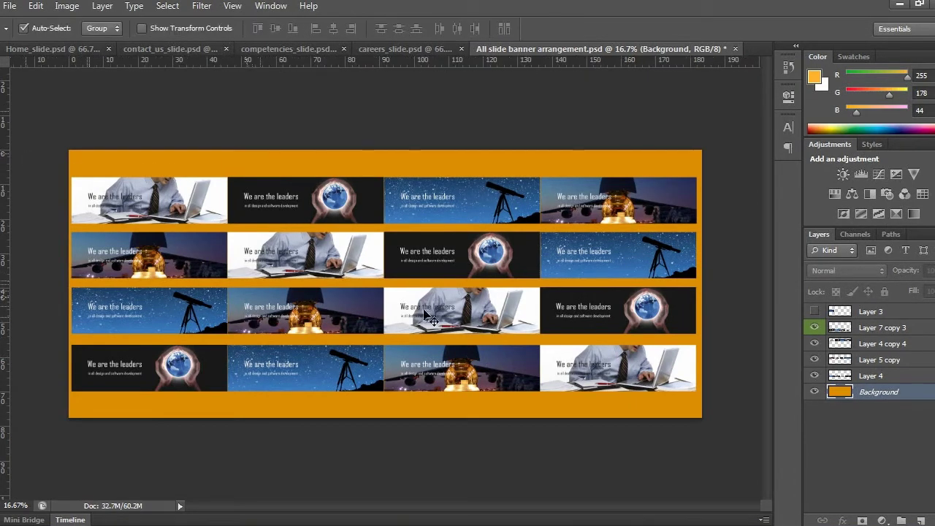
{"action": "left_click", "coordinate": [147, 371]}
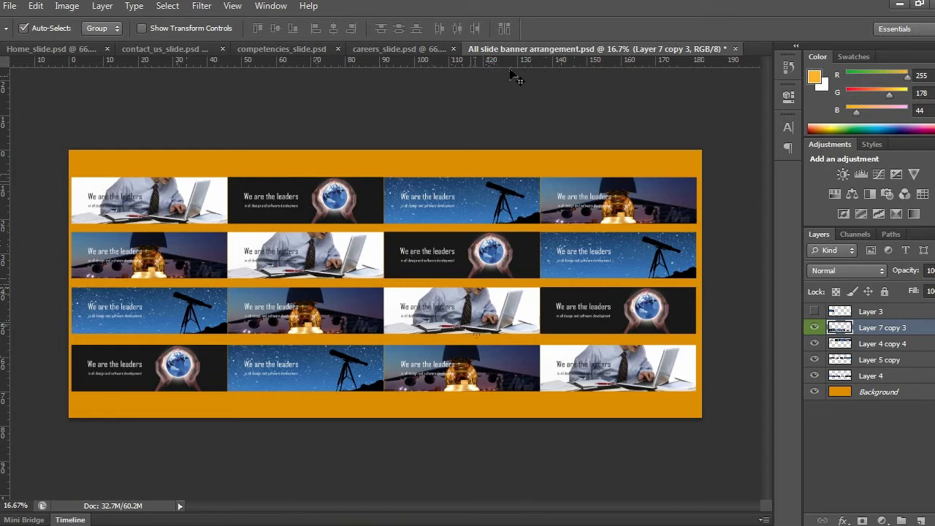
Step: Float the arrangement window and drag Layer 7 copy 3 into Home_slide.psd
{"action": "left_click_drag", "start_coordinate": [483, 49], "coordinate": [517, 75]}
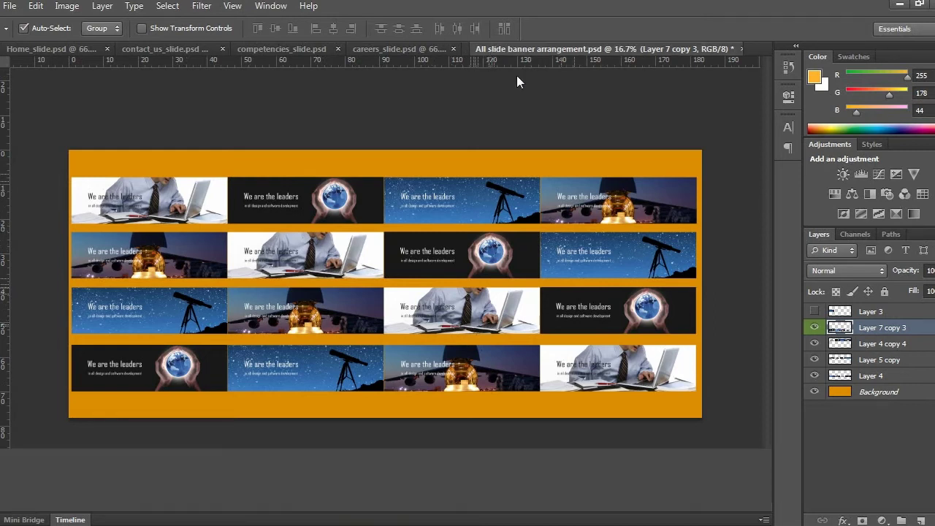
{"action": "left_click_drag", "start_coordinate": [507, 123], "coordinate": [506, 125]}
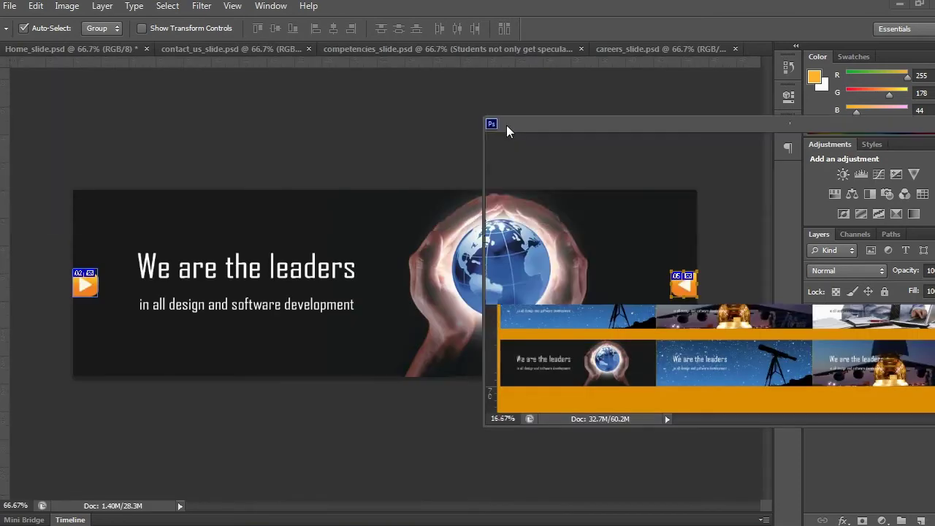
{"action": "left_click", "coordinate": [43, 47]}
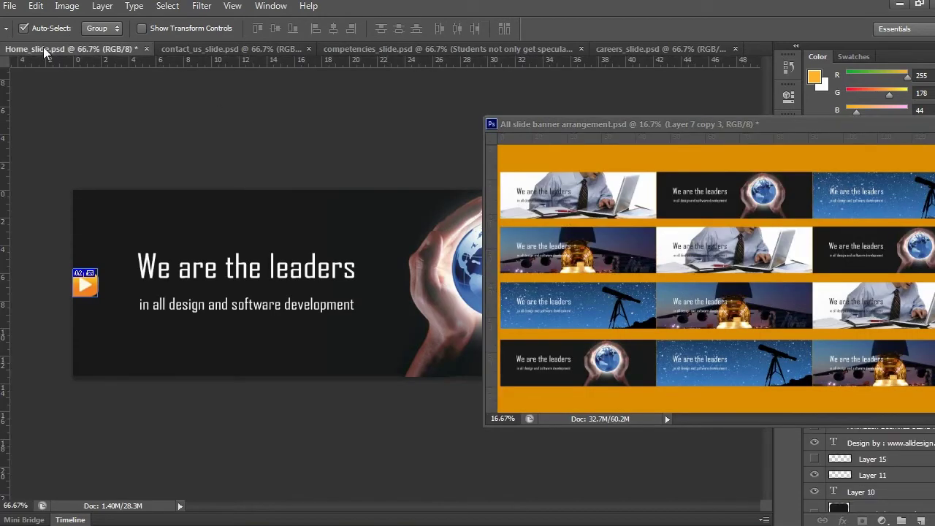
{"action": "left_click", "coordinate": [522, 357]}
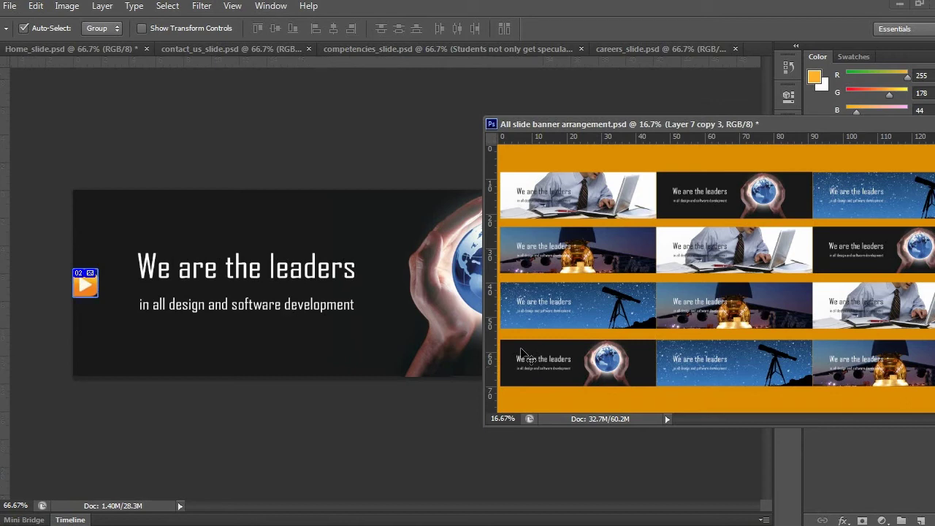
{"action": "left_click_drag", "start_coordinate": [407, 333], "coordinate": [317, 317]}
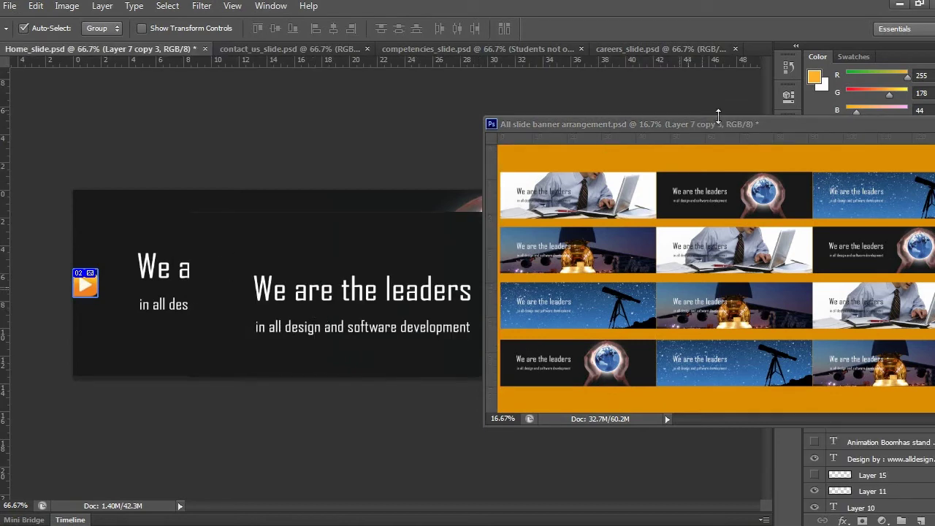
{"action": "left_click", "coordinate": [531, 112]}
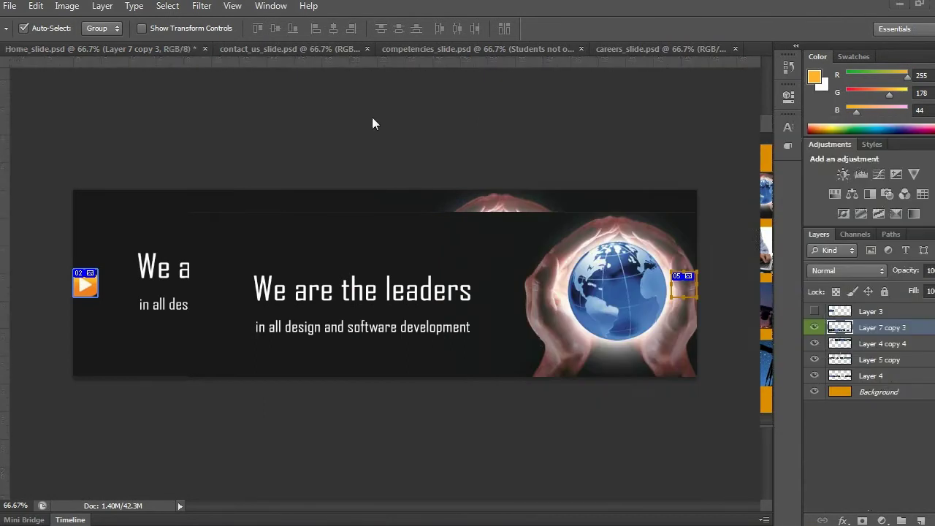
{"action": "key", "text": "ctrl+Tab"}
{"action": "left_click", "coordinate": [771, 111]}
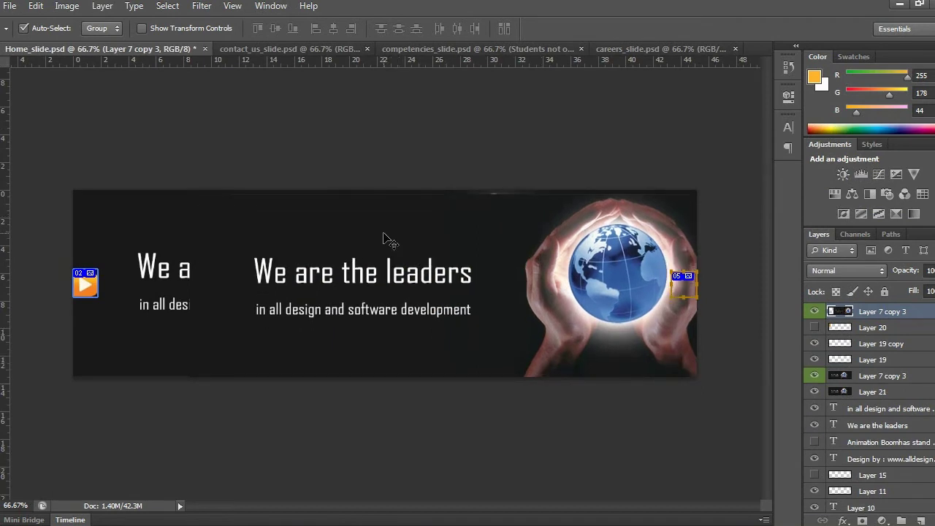
Step: Nudge the copied banner right to align it, then move it below the arrow buttons
{"action": "key", "text": "ctrl+t"}
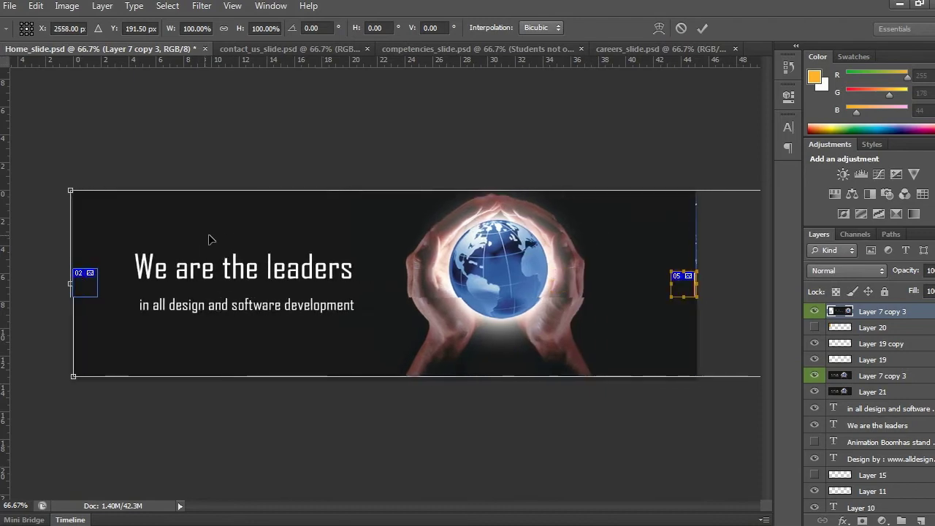
{"action": "key", "text": "Right"}
{"action": "key", "text": "Right"}
{"action": "key", "text": "Right"}
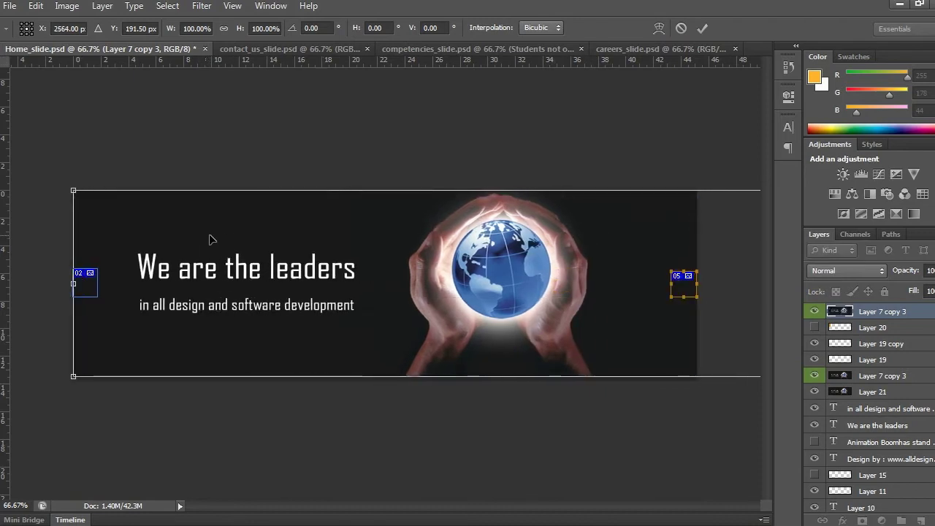
{"action": "key", "text": "Return"}
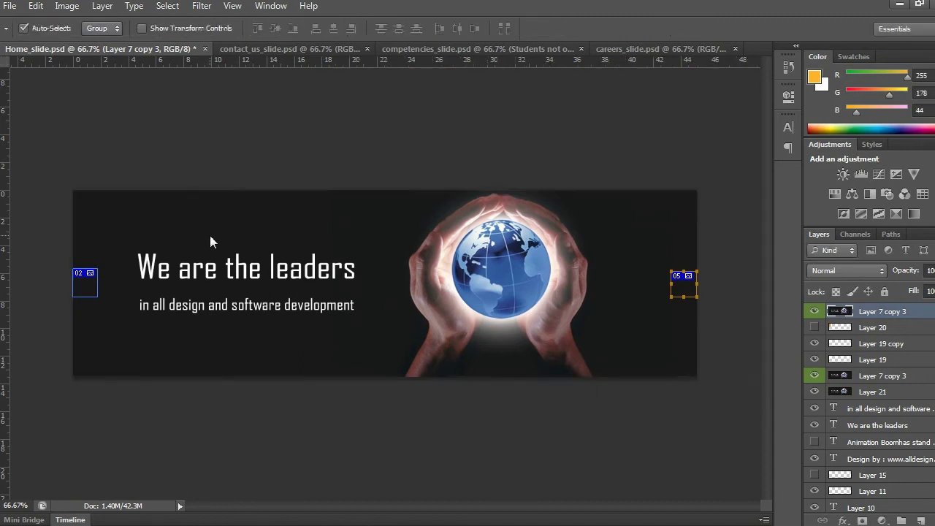
{"action": "key", "text": "ctrl+bracketleft"}
{"action": "key", "text": "ctrl+bracketleft"}
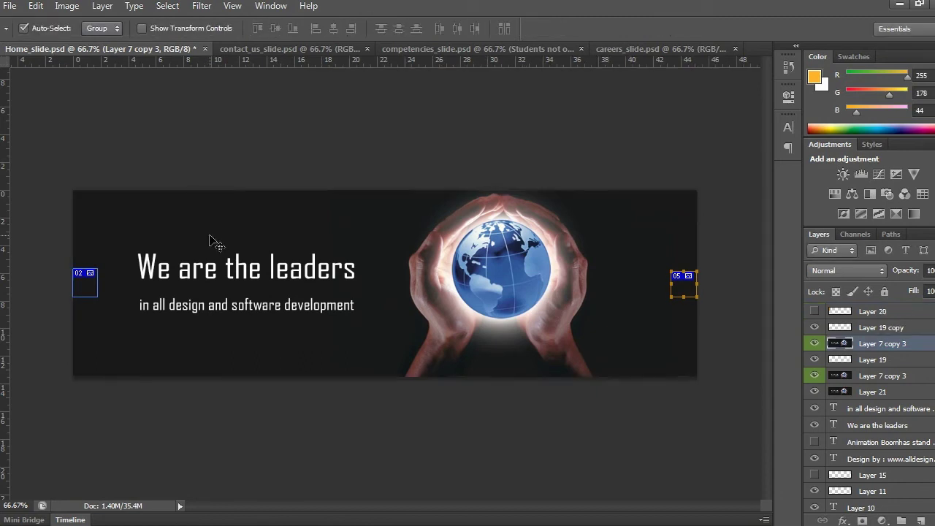
{"action": "key", "text": "ctrl+bracketleft"}
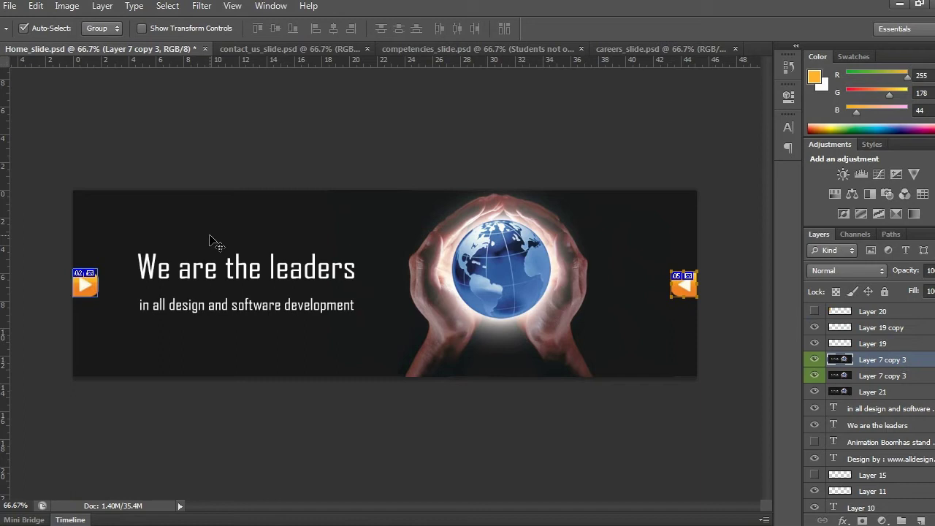
Step: Dismiss the loop options popup and delete the lower duplicate Layer 7 copy 3 layer
{"action": "left_click", "coordinate": [69, 520]}
{"action": "left_click", "coordinate": [66, 519]}
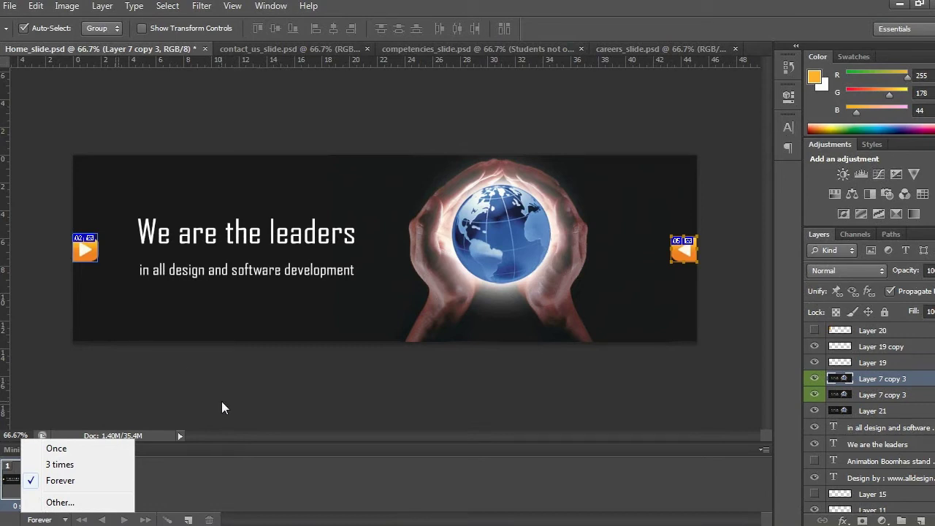
{"action": "left_click", "coordinate": [872, 398]}
{"action": "left_click", "coordinate": [877, 397]}
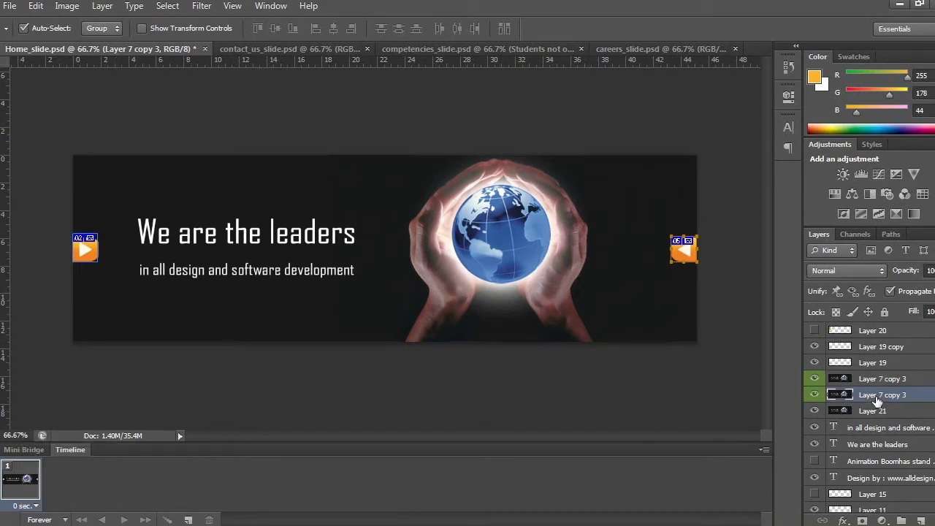
{"action": "key", "text": "Delete"}
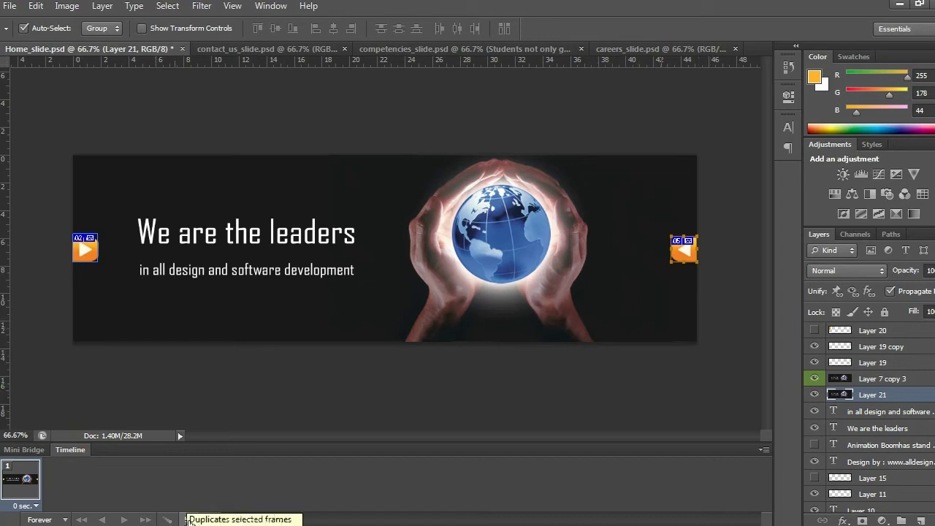
Step: Add frame 2 with Layer 7 copy 3 shifted left to show the starry telescope slide
{"action": "left_click", "coordinate": [189, 519]}
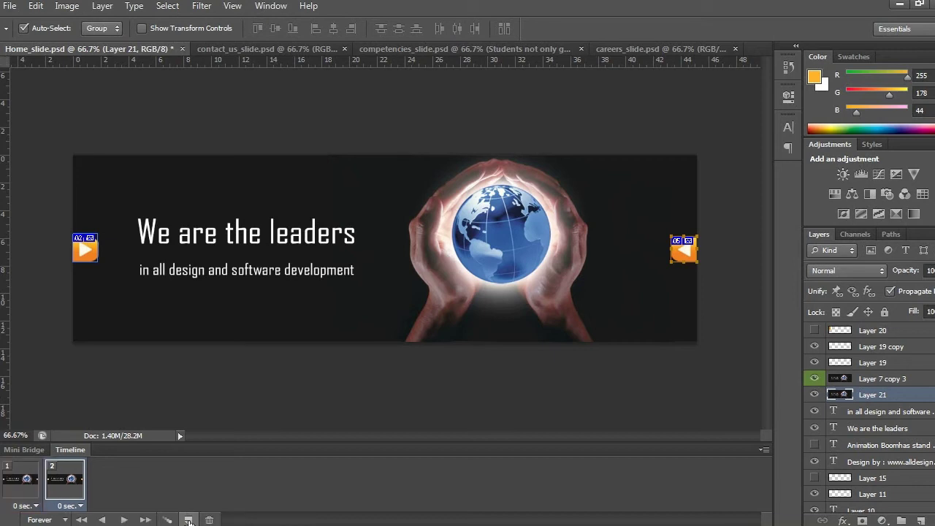
{"action": "left_click", "coordinate": [334, 293]}
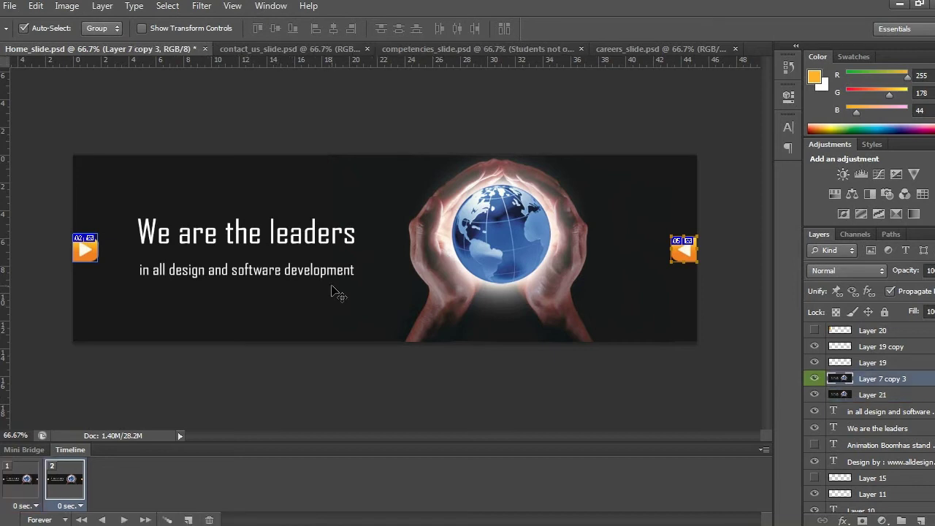
{"action": "key", "text": "shift+Left"}
{"action": "key", "text": "shift+Left"}
{"action": "key", "text": "shift+Left"}
{"action": "key", "text": "shift+Left"}
{"action": "key", "text": "shift+Left"}
{"action": "key", "text": "shift+Left"}
{"action": "key", "text": "shift+Left"}
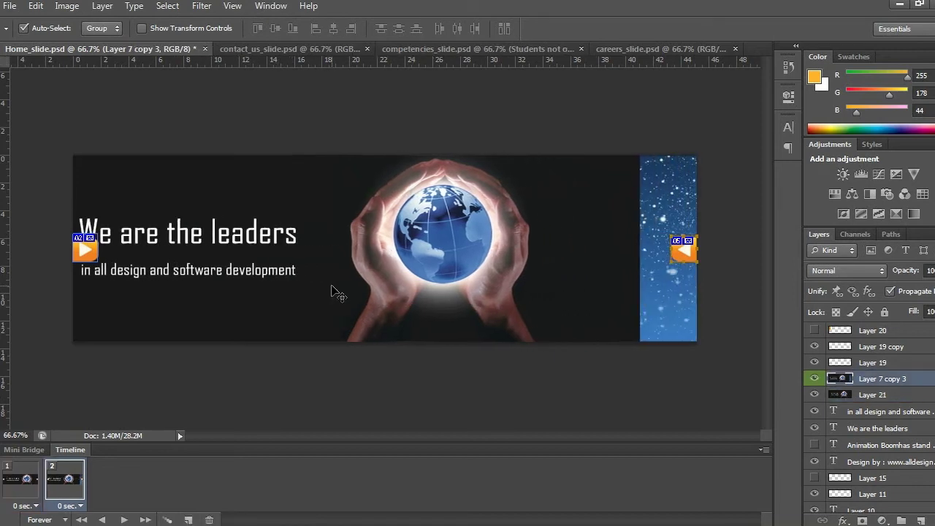
{"action": "key", "text": "shift+Left"}
{"action": "key", "text": "shift+Left"}
{"action": "key", "text": "shift+Left"}
{"action": "key", "text": "shift+Left"}
{"action": "key", "text": "shift+Left"}
{"action": "key", "text": "shift+Left"}
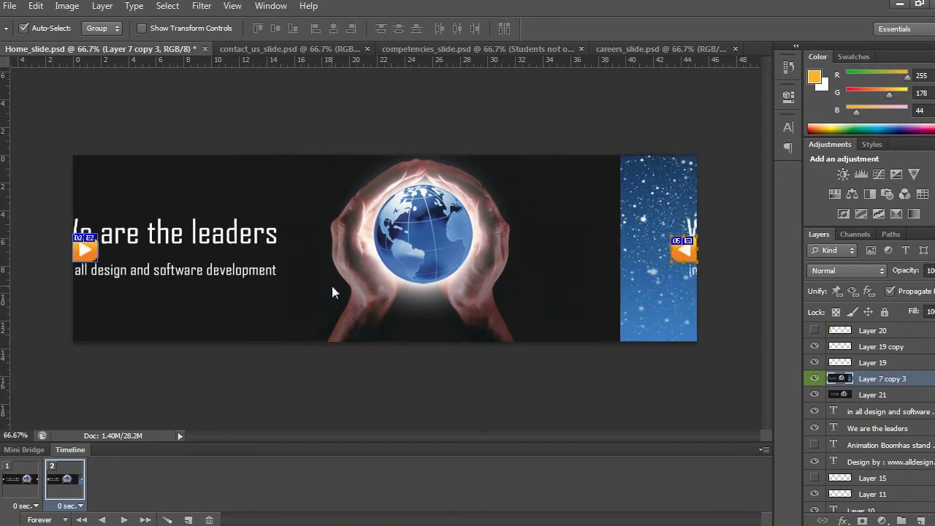
{"action": "key", "text": "shift+Left"}
{"action": "key", "text": "shift+Left"}
{"action": "key", "text": "shift+Left"}
{"action": "key", "text": "shift+Left"}
{"action": "key", "text": "shift+Left"}
{"action": "key", "text": "shift+Left"}
{"action": "key", "text": "shift+Left"}
{"action": "key", "text": "shift+Left"}
{"action": "key", "text": "shift+Left"}
{"action": "key", "text": "shift+Left"}
{"action": "key", "text": "shift+Left"}
{"action": "key", "text": "shift+Left"}
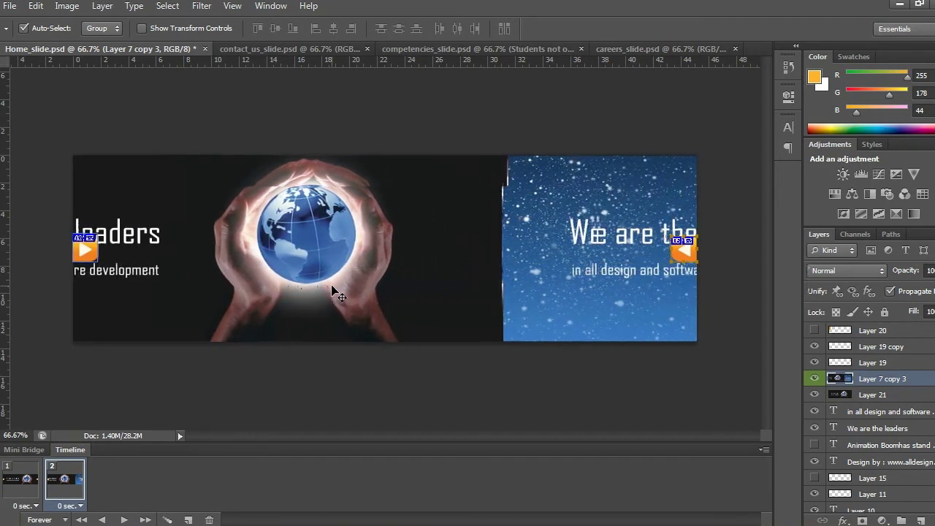
{"action": "key", "text": "shift+Left"}
{"action": "key", "text": "shift+Left"}
{"action": "key", "text": "shift+Left"}
{"action": "key", "text": "shift+Left"}
{"action": "key", "text": "shift+Left"}
{"action": "key", "text": "shift+Left"}
{"action": "key", "text": "shift+Left"}
{"action": "key", "text": "shift+Left"}
{"action": "key", "text": "shift+Left"}
{"action": "key", "text": "shift+Left"}
{"action": "key", "text": "shift+Left"}
{"action": "key", "text": "shift+Left"}
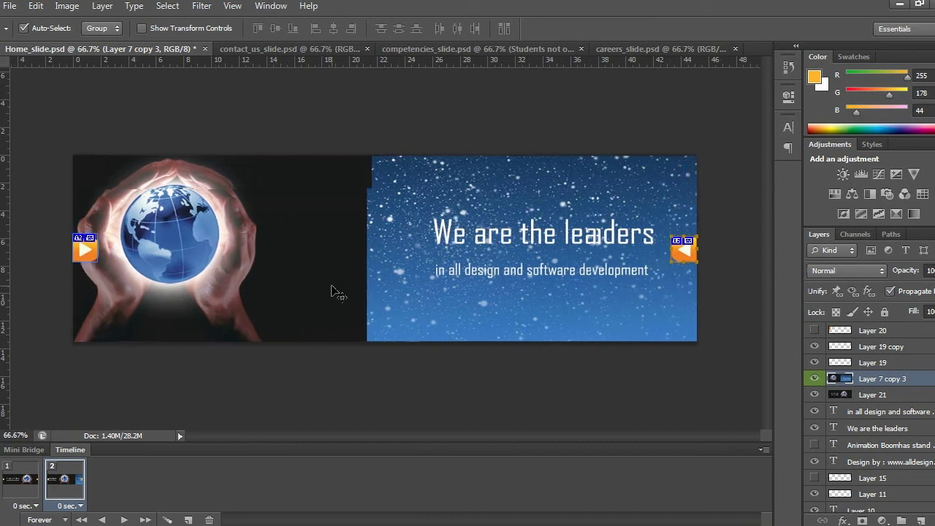
{"action": "key", "text": "shift+Left"}
{"action": "key", "text": "shift+Left"}
{"action": "key", "text": "shift+Left"}
{"action": "key", "text": "shift+Left"}
{"action": "key", "text": "shift+Left"}
{"action": "key", "text": "shift+Left"}
{"action": "key", "text": "shift+Left"}
{"action": "key", "text": "shift+Left"}
{"action": "key", "text": "shift+Left"}
{"action": "key", "text": "shift+Left"}
{"action": "key", "text": "shift+Left"}
{"action": "key", "text": "shift+Left"}
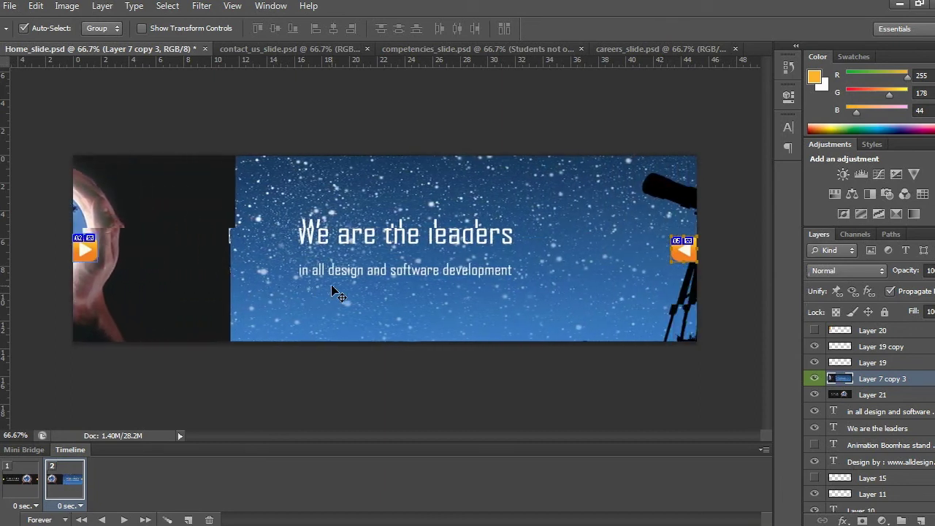
{"action": "key", "text": "shift+Left"}
{"action": "key", "text": "shift+Left"}
{"action": "key", "text": "shift+Left"}
{"action": "key", "text": "shift+Left"}
{"action": "key", "text": "shift+Left"}
{"action": "key", "text": "shift+Left"}
{"action": "key", "text": "shift+Left"}
{"action": "key", "text": "shift+Left"}
{"action": "key", "text": "shift+Left"}
{"action": "key", "text": "shift+Left"}
{"action": "key", "text": "shift+Left"}
{"action": "key", "text": "shift+Left"}
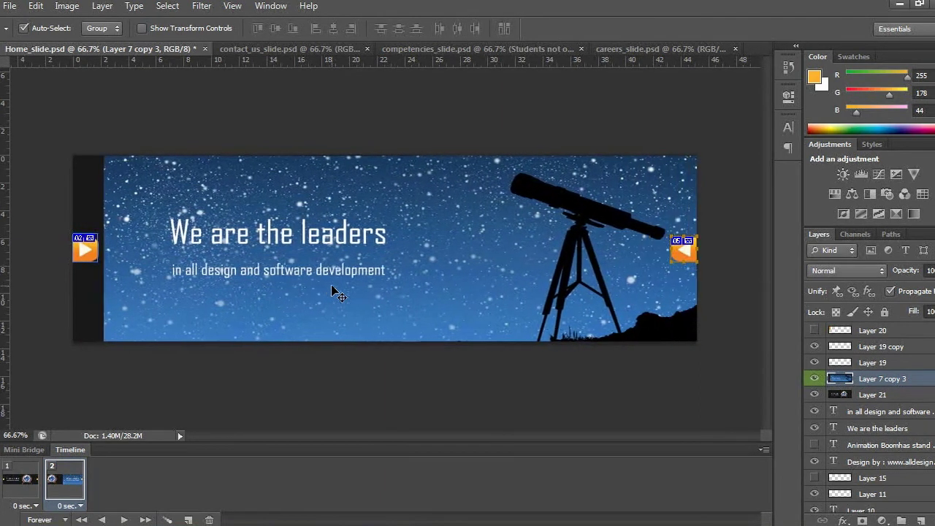
{"action": "key", "text": "shift+Left"}
{"action": "key", "text": "shift+Left"}
{"action": "key", "text": "shift+Left"}
{"action": "key", "text": "shift+Left"}
{"action": "key", "text": "shift+Left"}
{"action": "key", "text": "shift+Left"}
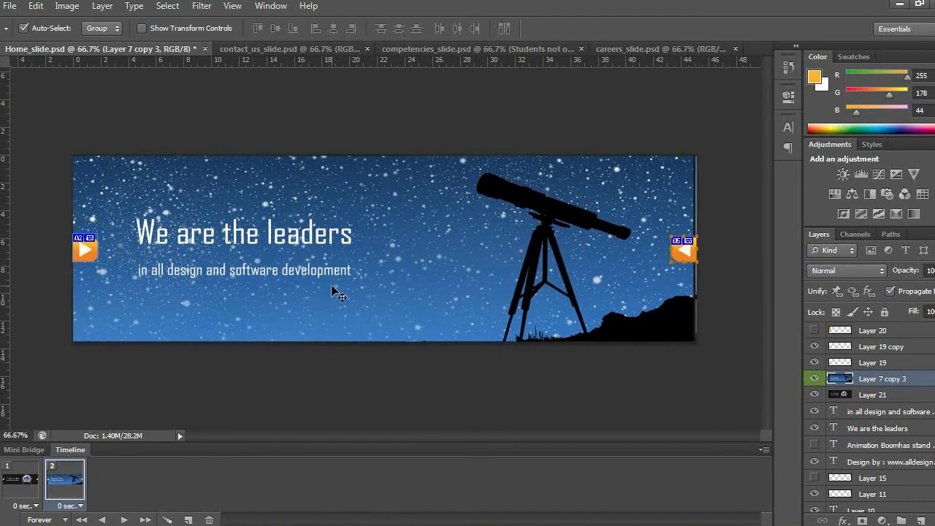
{"action": "key", "text": "Right"}
{"action": "key", "text": "Right"}
{"action": "key", "text": "Right"}
{"action": "key", "text": "Right"}
{"action": "key", "text": "Right"}
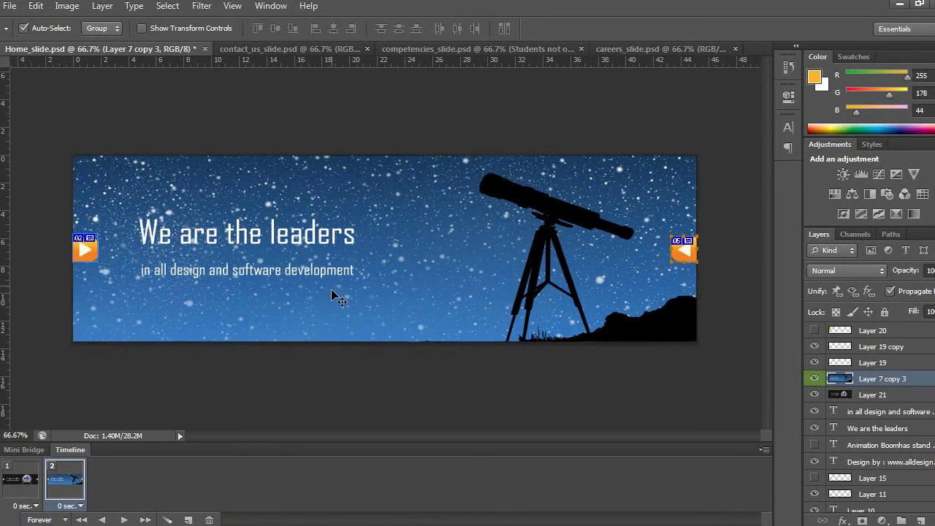
Step: Add frame 3 with the strip shifted further left to the airplane slide
{"action": "left_click", "coordinate": [187, 519]}
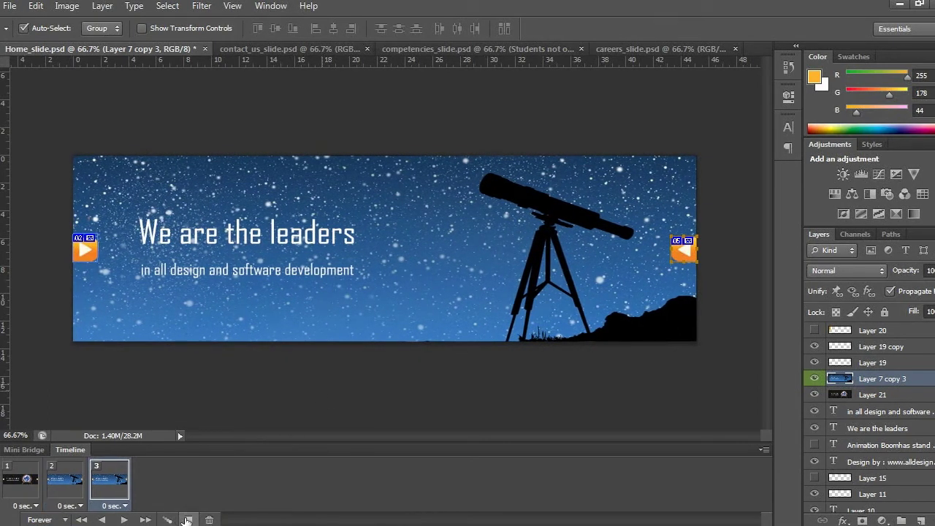
{"action": "key", "text": "shift+Left"}
{"action": "key", "text": "shift+Left"}
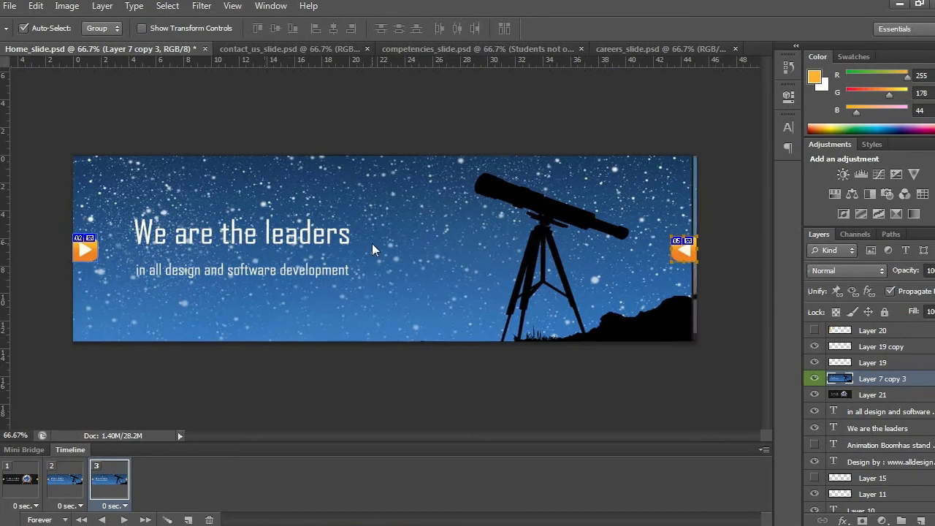
{"action": "key", "text": "shift+Left"}
{"action": "key", "text": "shift+Left"}
{"action": "key", "text": "shift+Left"}
{"action": "key", "text": "shift+Left"}
{"action": "key", "text": "shift+Left"}
{"action": "key", "text": "shift+Left"}
{"action": "key", "text": "shift+Left"}
{"action": "key", "text": "shift+Left"}
{"action": "key", "text": "shift+Left"}
{"action": "key", "text": "shift+Left"}
{"action": "key", "text": "shift+Left"}
{"action": "key", "text": "shift+Left"}
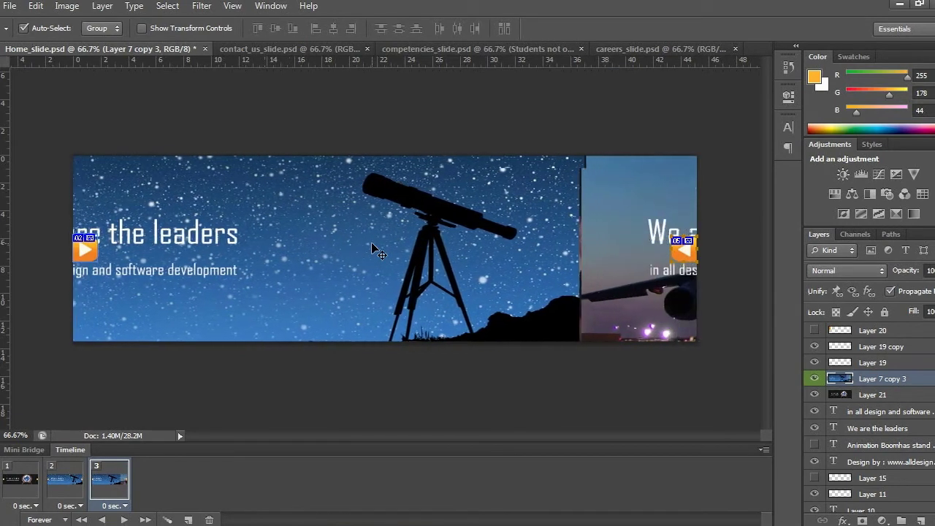
{"action": "key", "text": "shift+Left"}
{"action": "key", "text": "shift+Left"}
{"action": "key", "text": "shift+Left"}
{"action": "key", "text": "shift+Left"}
{"action": "key", "text": "shift+Left"}
{"action": "key", "text": "shift+Left"}
{"action": "key", "text": "shift+Left"}
{"action": "key", "text": "shift+Left"}
{"action": "key", "text": "shift+Left"}
{"action": "key", "text": "shift+Left"}
{"action": "key", "text": "shift+Left"}
{"action": "key", "text": "shift+Left"}
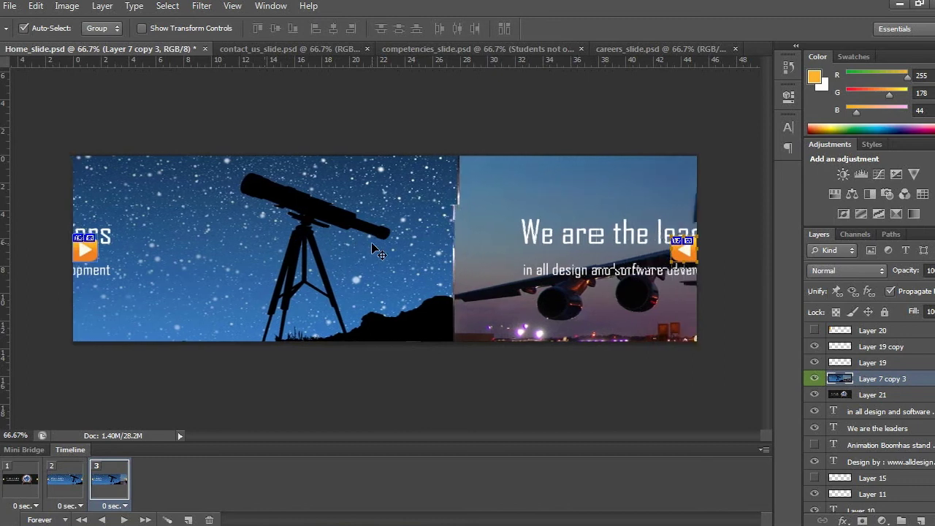
{"action": "key", "text": "shift+Left"}
{"action": "key", "text": "shift+Left"}
{"action": "key", "text": "shift+Left"}
{"action": "key", "text": "shift+Left"}
{"action": "key", "text": "shift+Left"}
{"action": "key", "text": "shift+Left"}
{"action": "key", "text": "shift+Left"}
{"action": "key", "text": "shift+Left"}
{"action": "key", "text": "shift+Left"}
{"action": "key", "text": "shift+Left"}
{"action": "key", "text": "shift+Left"}
{"action": "key", "text": "shift+Left"}
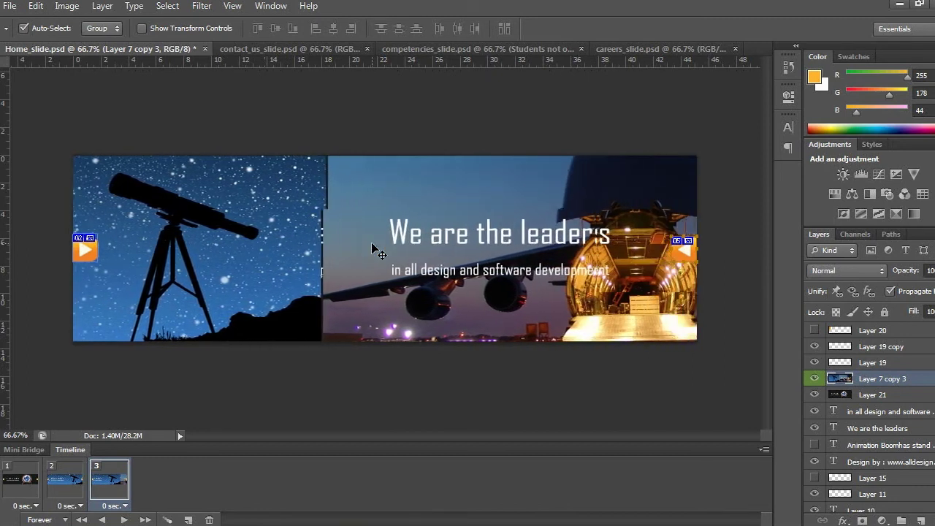
{"action": "key", "text": "shift+Left"}
{"action": "key", "text": "shift+Left"}
{"action": "key", "text": "shift+Left"}
{"action": "key", "text": "shift+Left"}
{"action": "key", "text": "shift+Left"}
{"action": "key", "text": "shift+Left"}
{"action": "key", "text": "shift+Left"}
{"action": "key", "text": "shift+Left"}
{"action": "key", "text": "shift+Left"}
{"action": "key", "text": "shift+Left"}
{"action": "key", "text": "shift+Left"}
{"action": "key", "text": "shift+Left"}
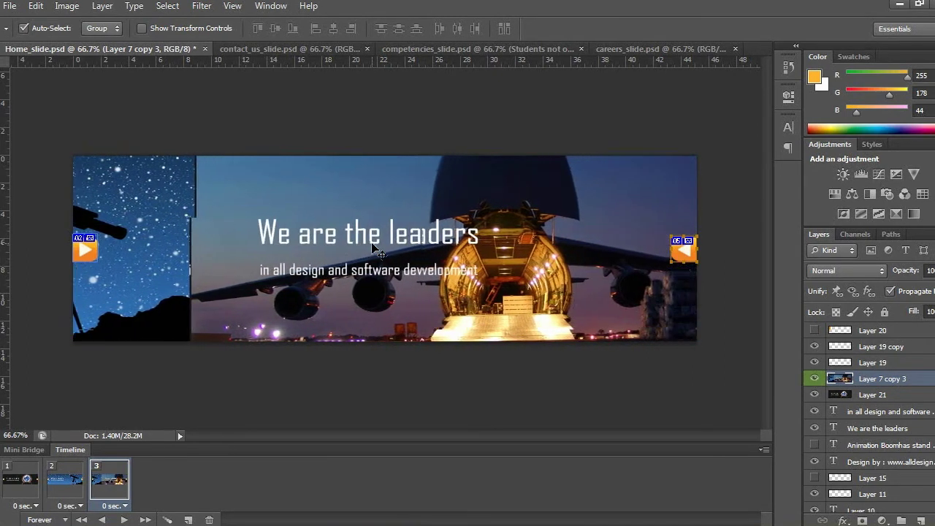
{"action": "key", "text": "shift+Left"}
{"action": "key", "text": "shift+Left"}
{"action": "key", "text": "shift+Left"}
{"action": "key", "text": "shift+Left"}
{"action": "key", "text": "shift+Left"}
{"action": "key", "text": "shift+Left"}
{"action": "key", "text": "shift+Left"}
{"action": "key", "text": "shift+Left"}
{"action": "key", "text": "shift+Left"}
{"action": "key", "text": "shift+Left"}
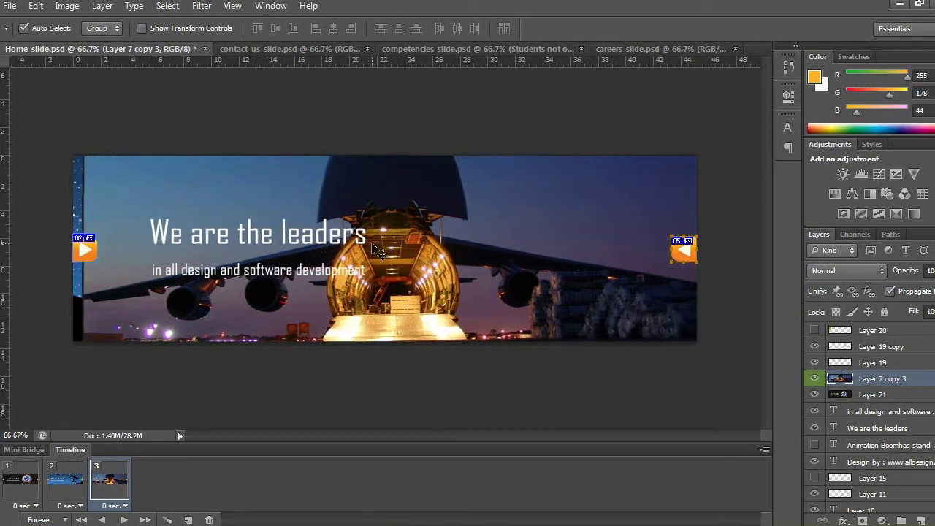
{"action": "key", "text": "Left"}
{"action": "key", "text": "Left"}
{"action": "key", "text": "Left"}
{"action": "key", "text": "Left"}
{"action": "key", "text": "Left"}
{"action": "key", "text": "Left"}
{"action": "key", "text": "Left"}
{"action": "key", "text": "Left"}
{"action": "key", "text": "Left"}
{"action": "key", "text": "Left"}
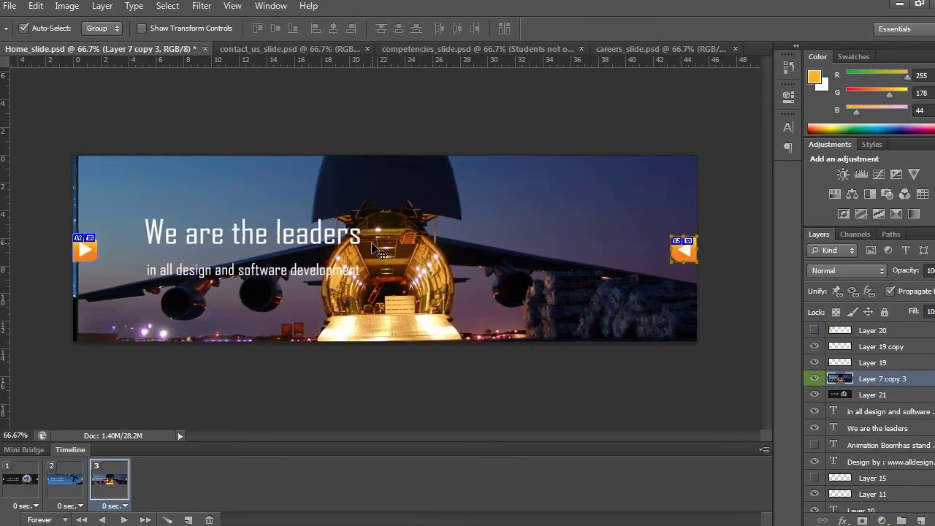
{"action": "key", "text": "Left"}
{"action": "key", "text": "Left"}
{"action": "key", "text": "Left"}
{"action": "key", "text": "Left"}
{"action": "key", "text": "Left"}
{"action": "key", "text": "Left"}
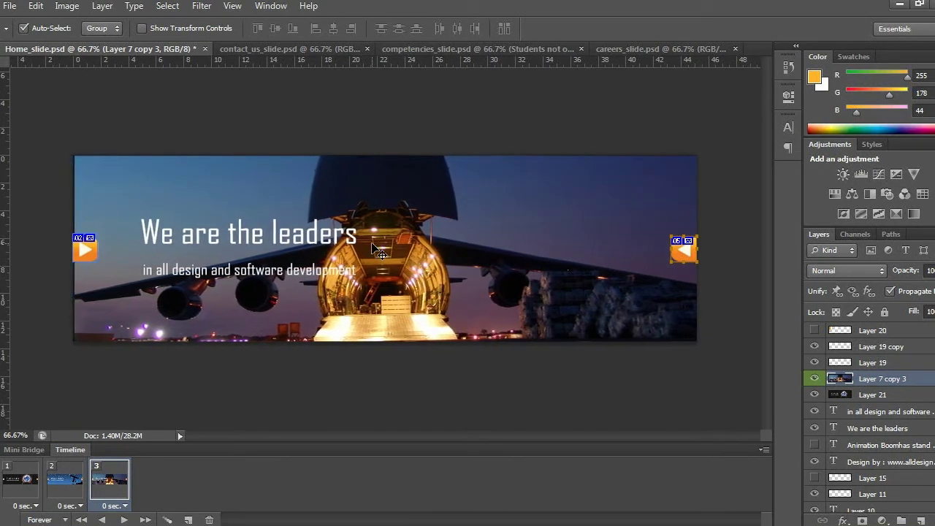
{"action": "key", "text": "Left"}
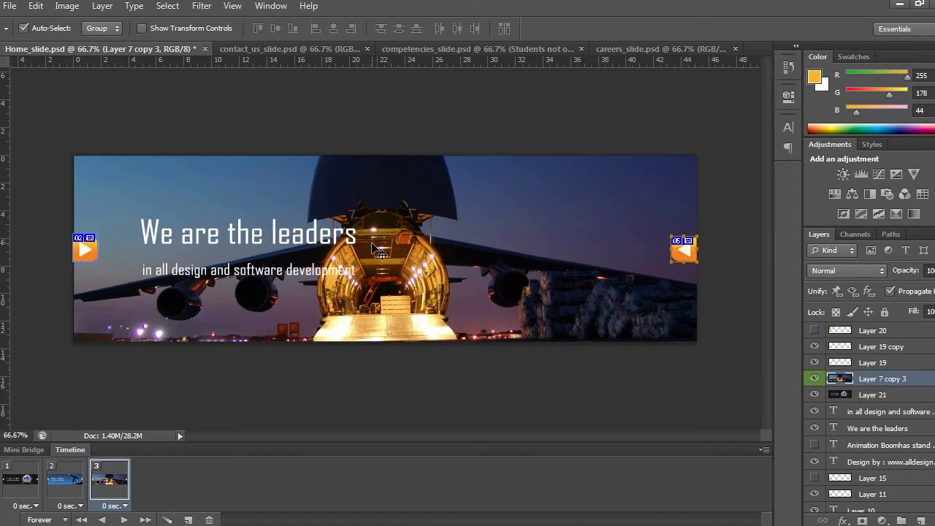
{"action": "key", "text": "Left"}
{"action": "key", "text": "Left"}
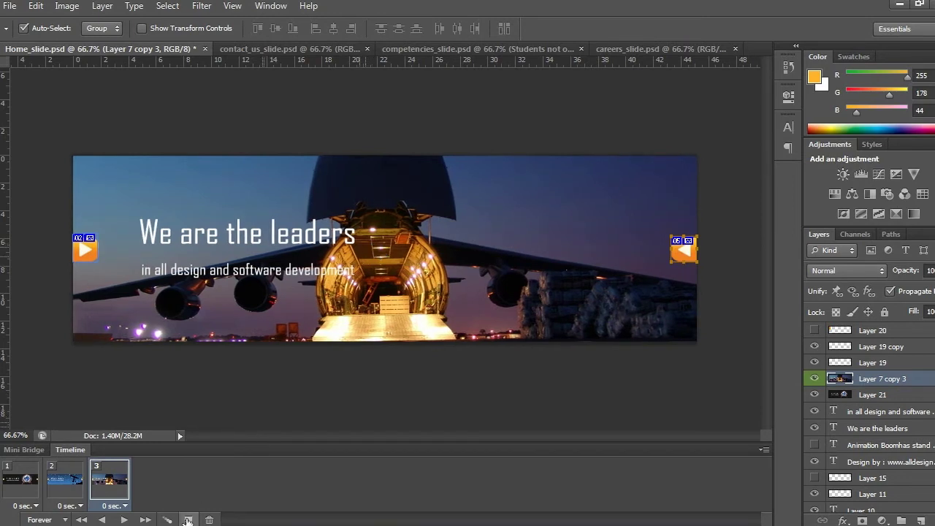
Step: Add frame 4 with the strip shifted left so the office slide fills the banner
{"action": "left_click", "coordinate": [187, 519]}
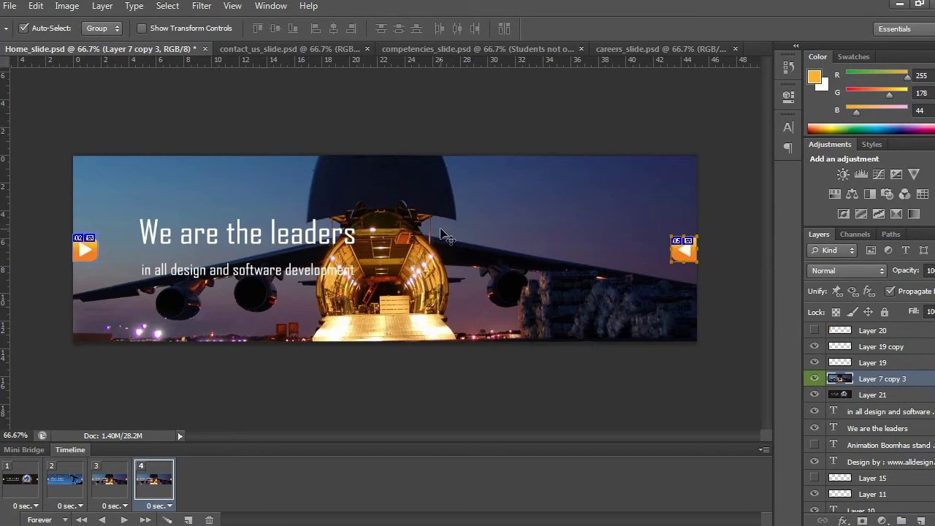
{"action": "key", "text": "shift+Left"}
{"action": "key", "text": "shift+Left"}
{"action": "key", "text": "shift+Left"}
{"action": "key", "text": "shift+Left"}
{"action": "key", "text": "shift+Left"}
{"action": "key", "text": "shift+Left"}
{"action": "key", "text": "shift+Left"}
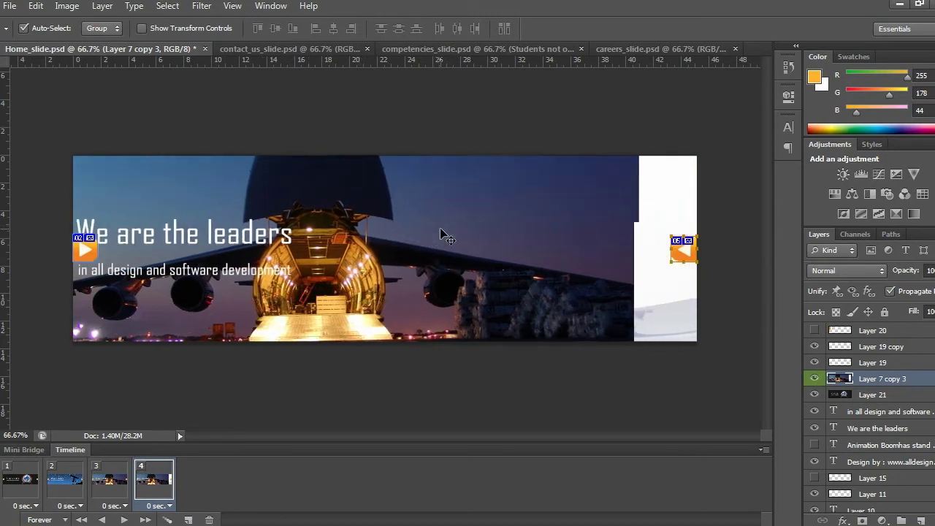
{"action": "key", "text": "shift+Left"}
{"action": "key", "text": "shift+Left"}
{"action": "key", "text": "shift+Left"}
{"action": "key", "text": "shift+Left"}
{"action": "key", "text": "shift+Left"}
{"action": "key", "text": "shift+Left"}
{"action": "key", "text": "shift+Left"}
{"action": "key", "text": "shift+Left"}
{"action": "key", "text": "shift+Left"}
{"action": "key", "text": "shift+Left"}
{"action": "key", "text": "shift+Left"}
{"action": "key", "text": "shift+Left"}
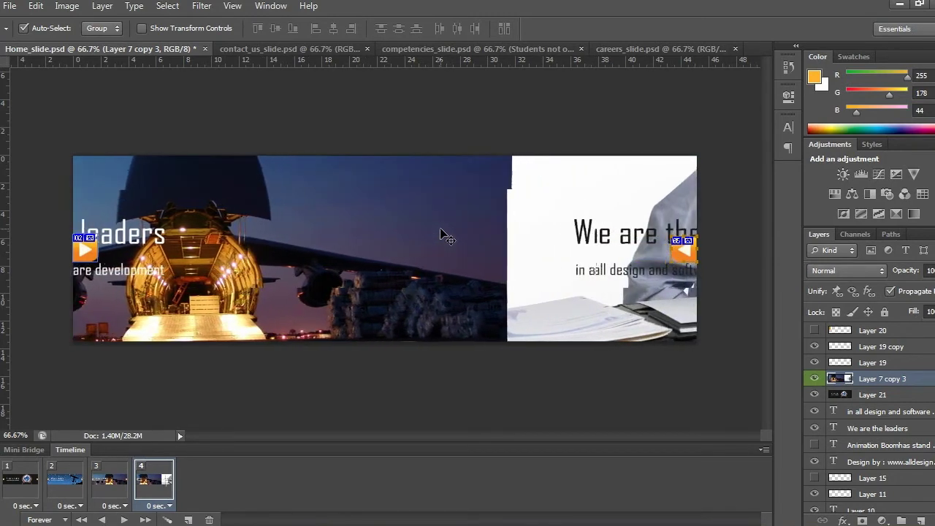
{"action": "key", "text": "shift+Left"}
{"action": "key", "text": "shift+Left"}
{"action": "key", "text": "shift+Left"}
{"action": "key", "text": "shift+Left"}
{"action": "key", "text": "shift+Left"}
{"action": "key", "text": "shift+Left"}
{"action": "key", "text": "shift+Left"}
{"action": "key", "text": "shift+Left"}
{"action": "key", "text": "shift+Left"}
{"action": "key", "text": "shift+Left"}
{"action": "key", "text": "shift+Left"}
{"action": "key", "text": "shift+Left"}
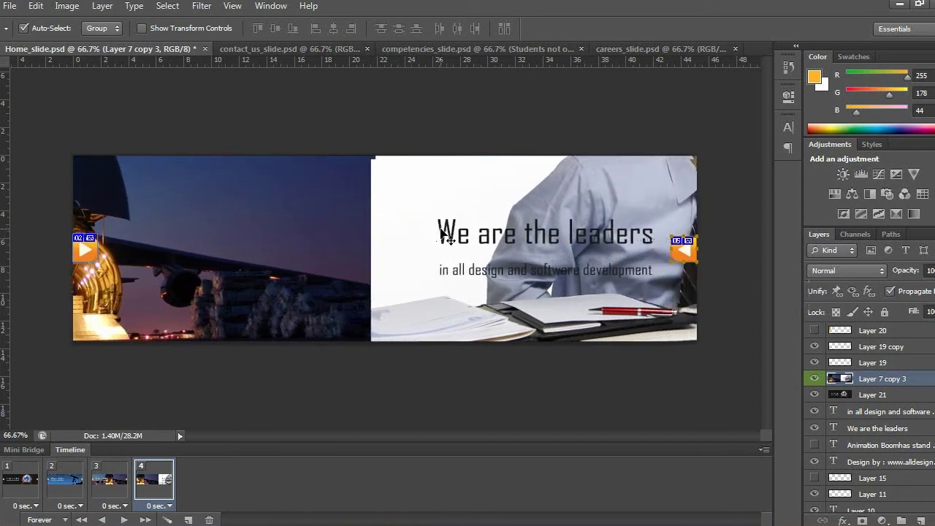
{"action": "key", "text": "shift+Left"}
{"action": "key", "text": "shift+Left"}
{"action": "key", "text": "shift+Left"}
{"action": "key", "text": "shift+Left"}
{"action": "key", "text": "shift+Left"}
{"action": "key", "text": "shift+Left"}
{"action": "key", "text": "shift+Left"}
{"action": "key", "text": "shift+Left"}
{"action": "key", "text": "shift+Left"}
{"action": "key", "text": "shift+Left"}
{"action": "key", "text": "shift+Left"}
{"action": "key", "text": "shift+Left"}
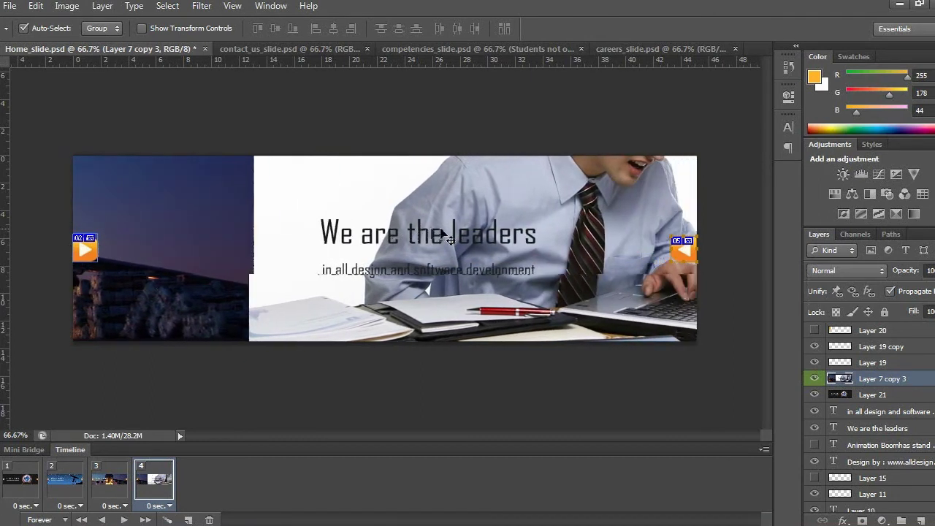
{"action": "key", "text": "shift+Left"}
{"action": "key", "text": "shift+Left"}
{"action": "key", "text": "shift+Left"}
{"action": "key", "text": "shift+Left"}
{"action": "key", "text": "shift+Left"}
{"action": "key", "text": "shift+Left"}
{"action": "key", "text": "shift+Left"}
{"action": "key", "text": "shift+Left"}
{"action": "key", "text": "shift+Left"}
{"action": "key", "text": "shift+Left"}
{"action": "key", "text": "shift+Left"}
{"action": "key", "text": "shift+Left"}
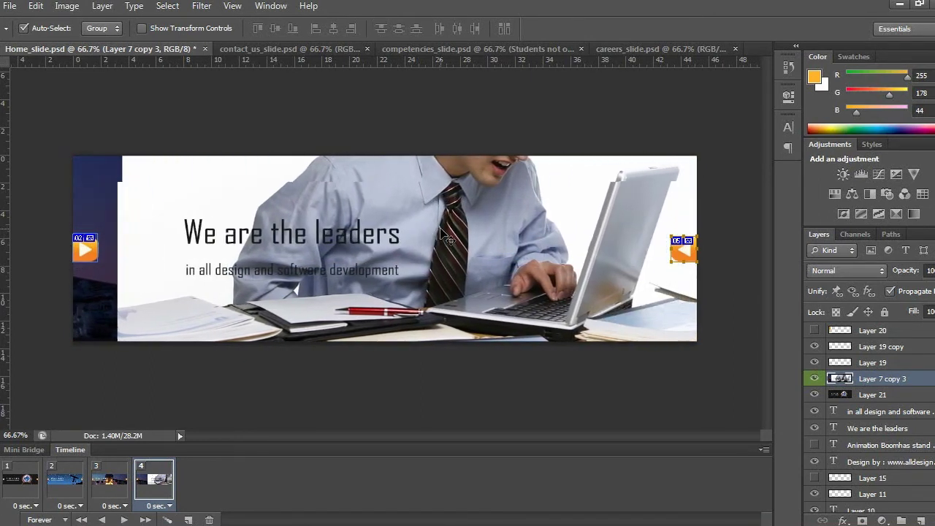
{"action": "key", "text": "shift+Left"}
{"action": "key", "text": "shift+Left"}
{"action": "key", "text": "shift+Left"}
{"action": "key", "text": "shift+Left"}
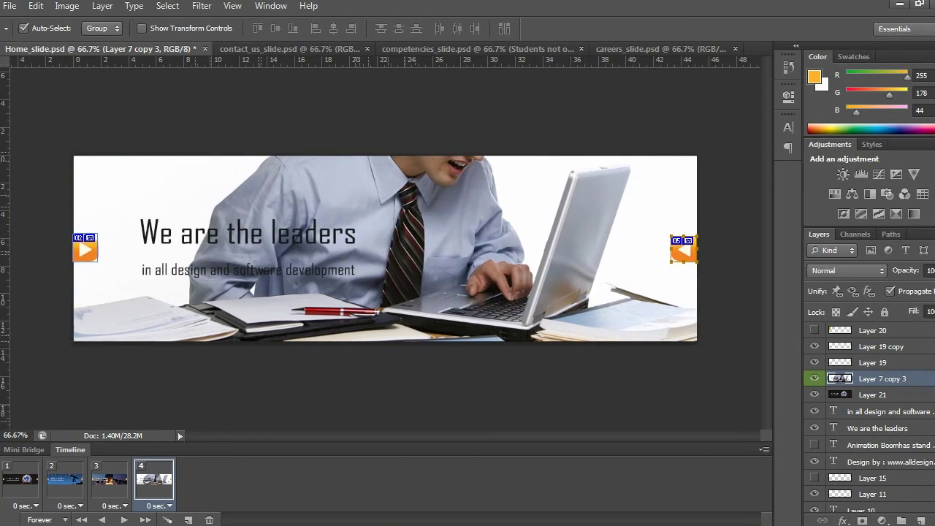
Step: Duplicate the first globe frame and move the copy to the end of the timeline
{"action": "left_click", "coordinate": [14, 490]}
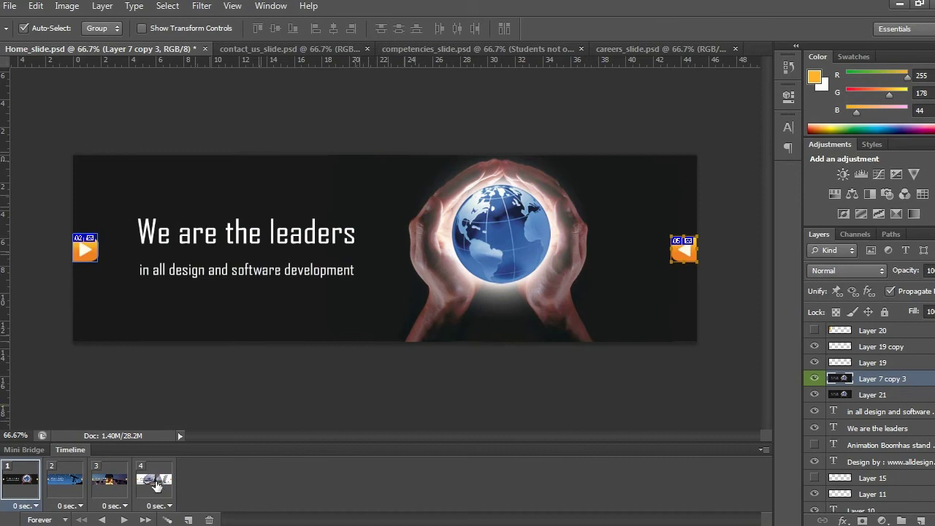
{"action": "left_click", "coordinate": [187, 519]}
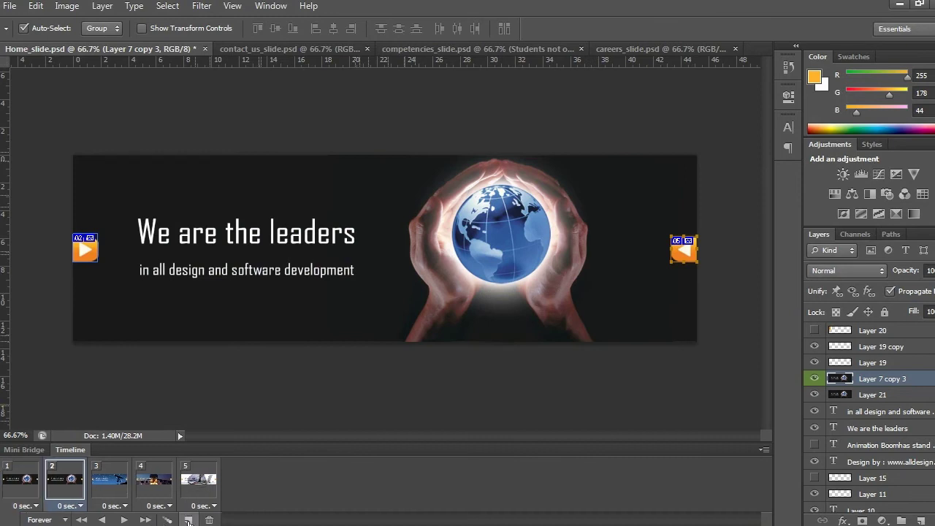
{"action": "mouse_move", "coordinate": [58, 483]}
{"action": "left_mouse_down"}
{"action": "mouse_move", "coordinate": [223, 491]}
{"action": "mouse_move", "coordinate": [228, 500]}
{"action": "left_mouse_up"}
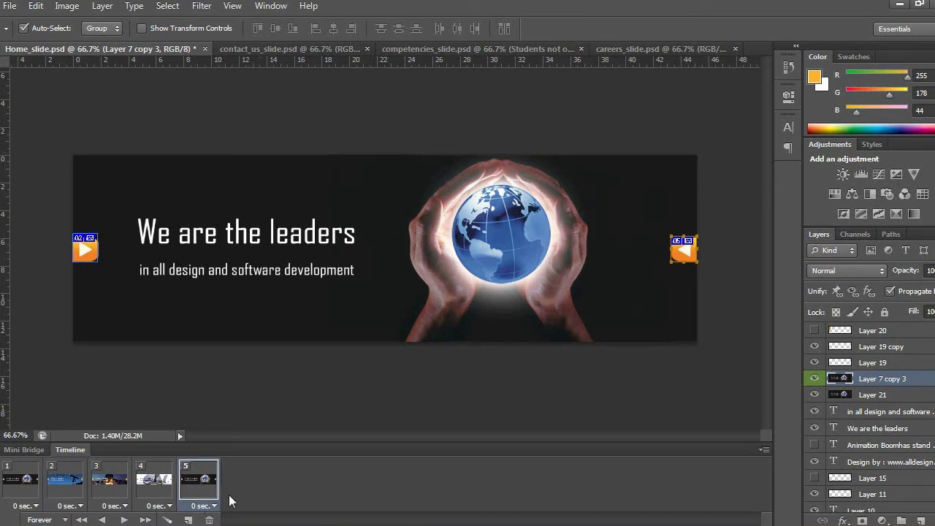
Step: Tween 10 frames between frames 1 and 2 and set frame 1's delay to 2 seconds
{"action": "left_click", "coordinate": [26, 479]}
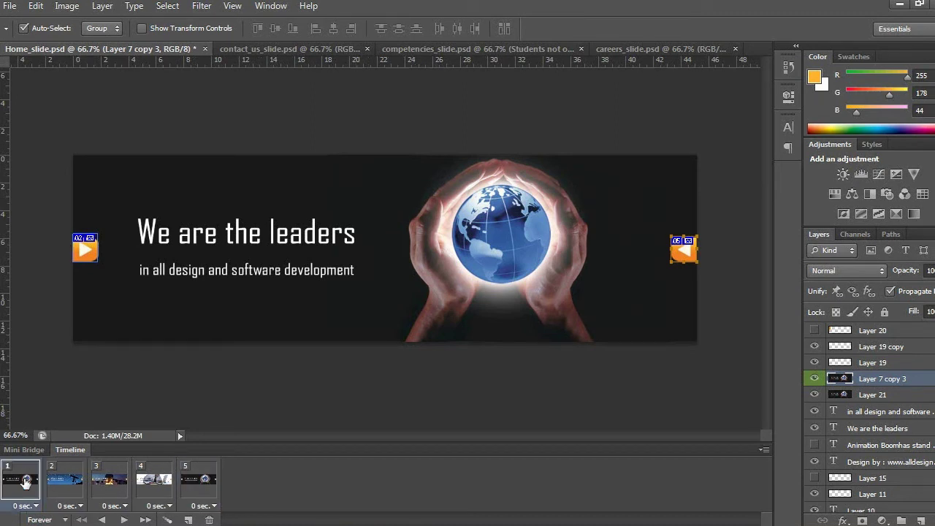
{"action": "left_click", "coordinate": [64, 498], "text": "shift"}
{"action": "left_click", "coordinate": [166, 519]}
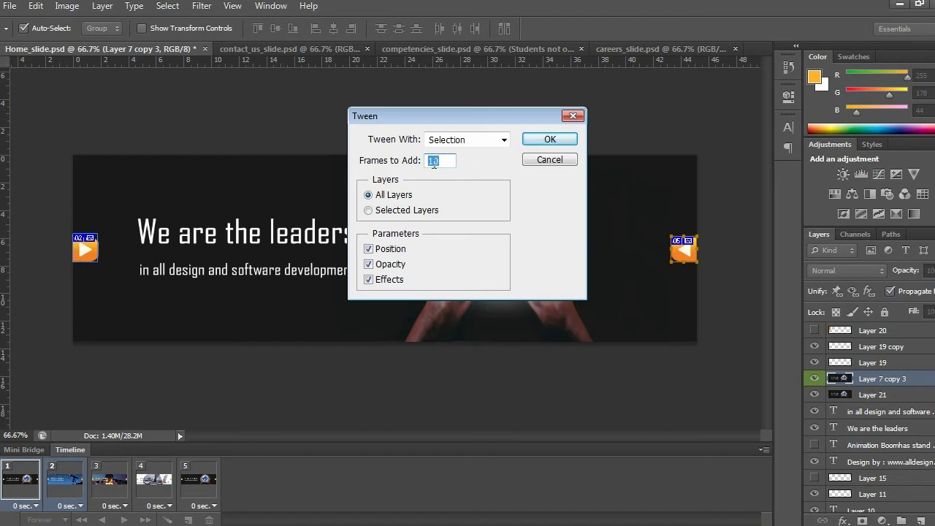
{"action": "left_click", "coordinate": [547, 140]}
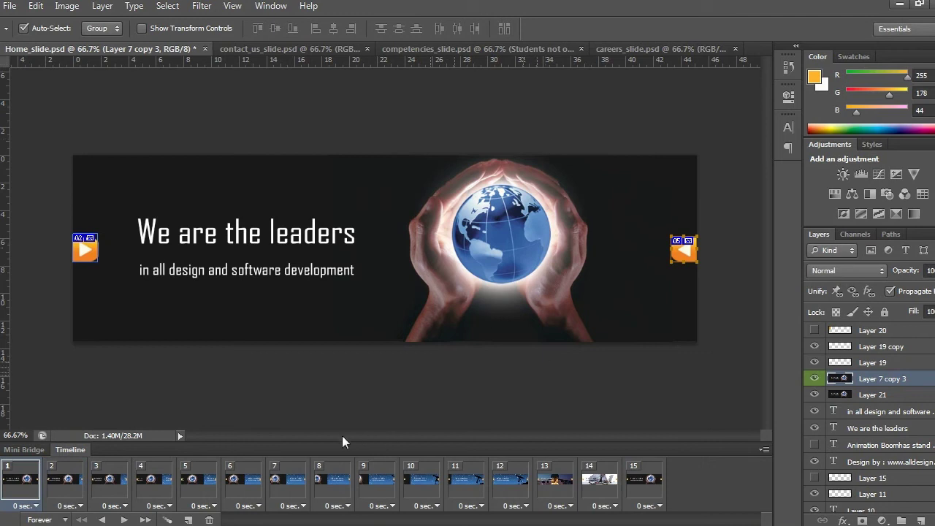
{"action": "left_click", "coordinate": [26, 507]}
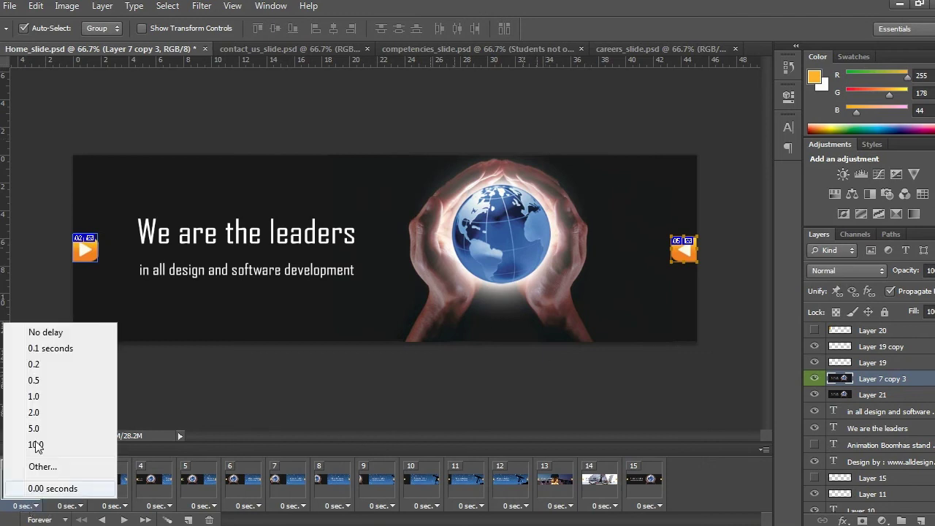
{"action": "left_click", "coordinate": [43, 413]}
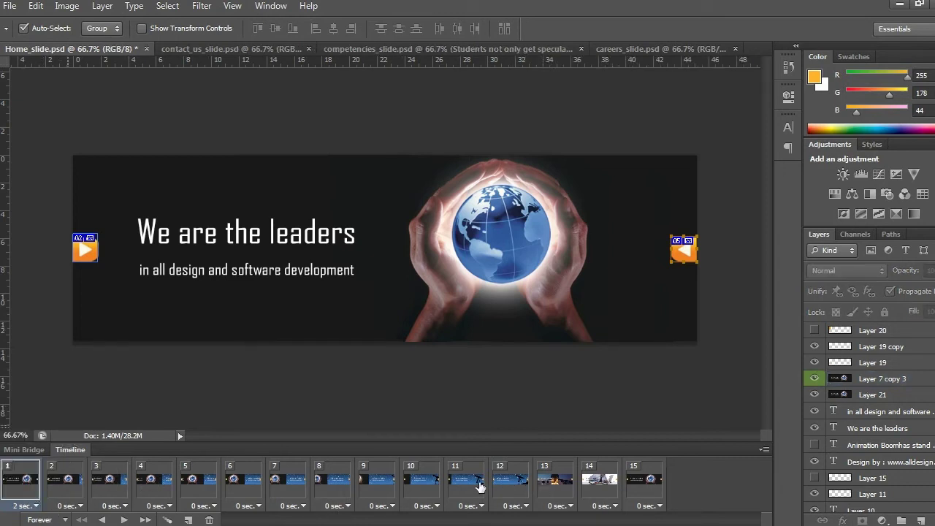
{"action": "left_click", "coordinate": [499, 486]}
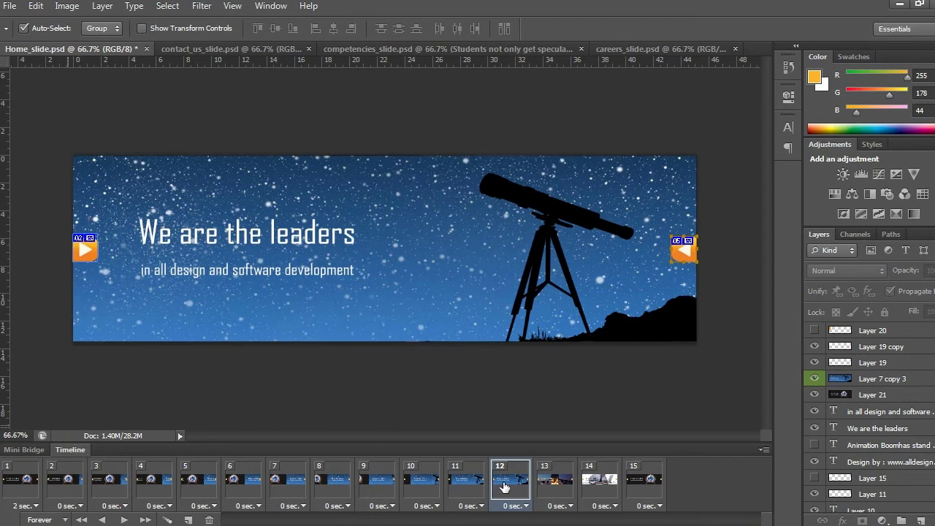
Step: Tween frames 12 and 13 and give frame 12 a 2-second delay
{"action": "left_click", "coordinate": [549, 487], "text": "shift"}
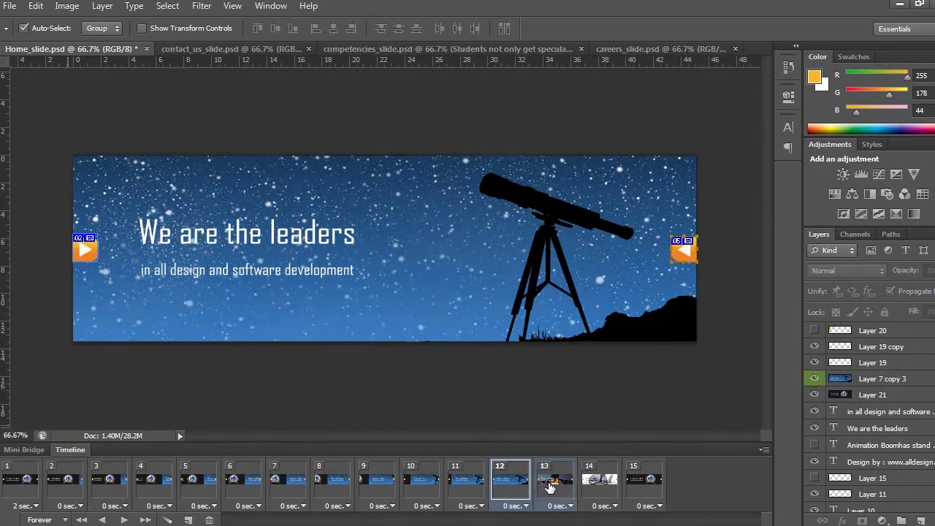
{"action": "left_click", "coordinate": [167, 519]}
{"action": "left_click", "coordinate": [549, 140]}
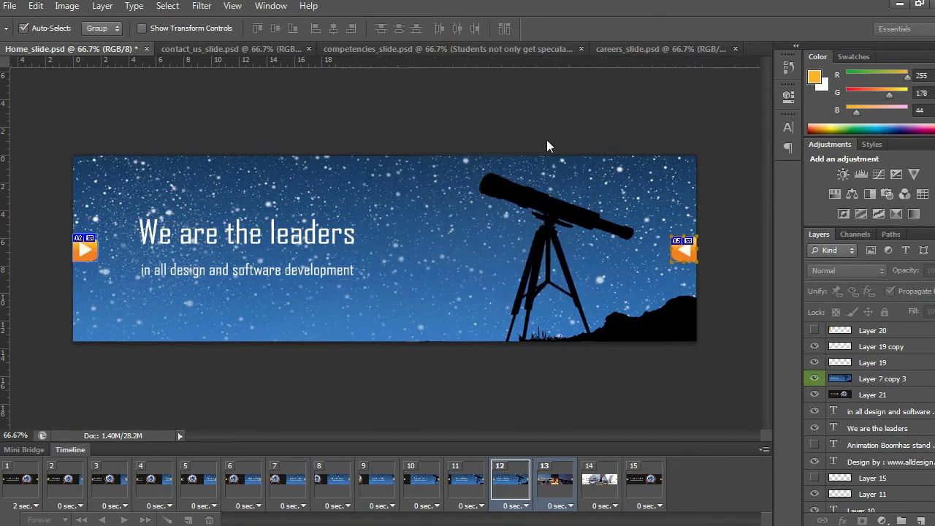
{"action": "left_click", "coordinate": [511, 505]}
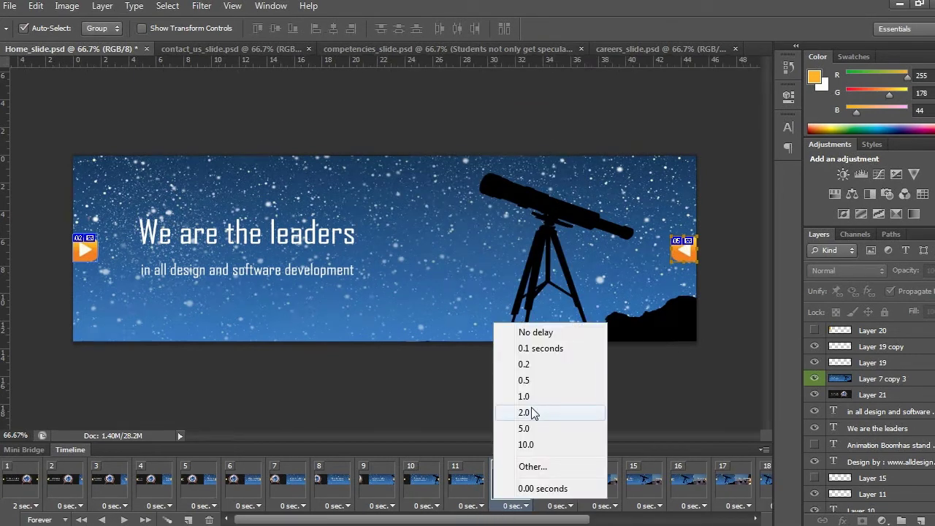
{"action": "left_click", "coordinate": [532, 413]}
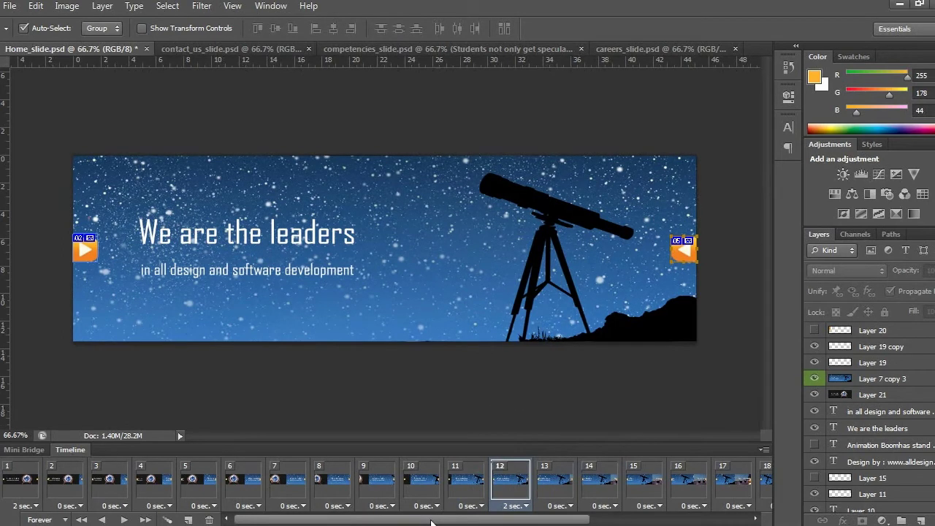
{"action": "left_click_drag", "start_coordinate": [431, 521], "coordinate": [591, 522]}
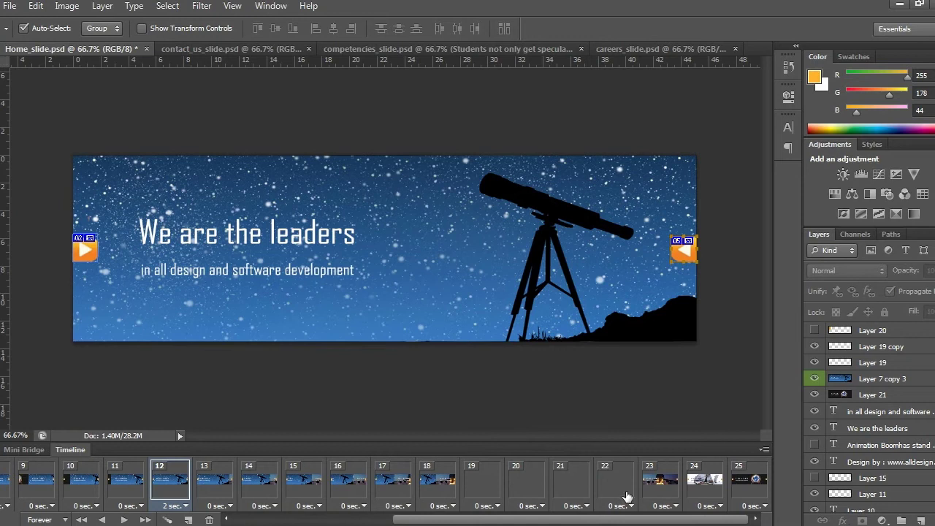
Step: Tween 10 frames between frames 23 and 24 and give frame 23 a 2-second delay
{"action": "left_click", "coordinate": [656, 487]}
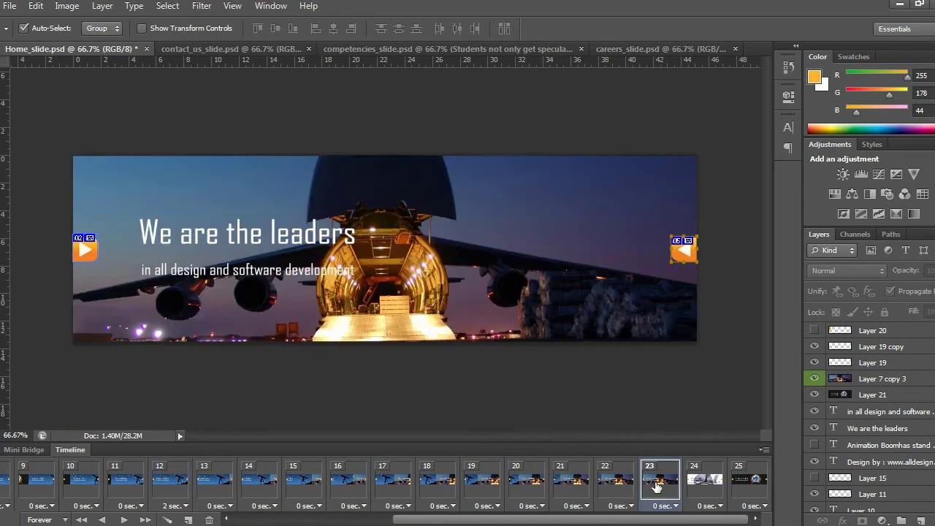
{"action": "left_click", "coordinate": [701, 486], "text": "shift"}
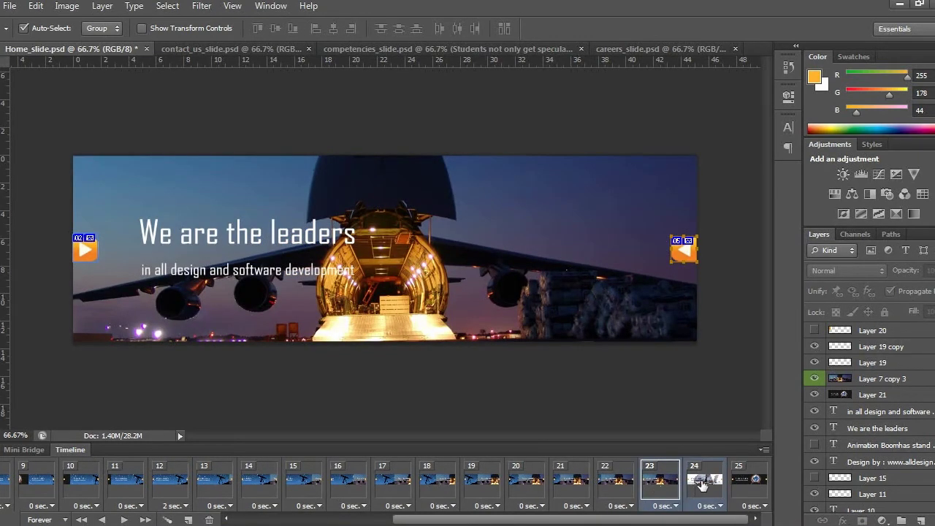
{"action": "left_click", "coordinate": [167, 520]}
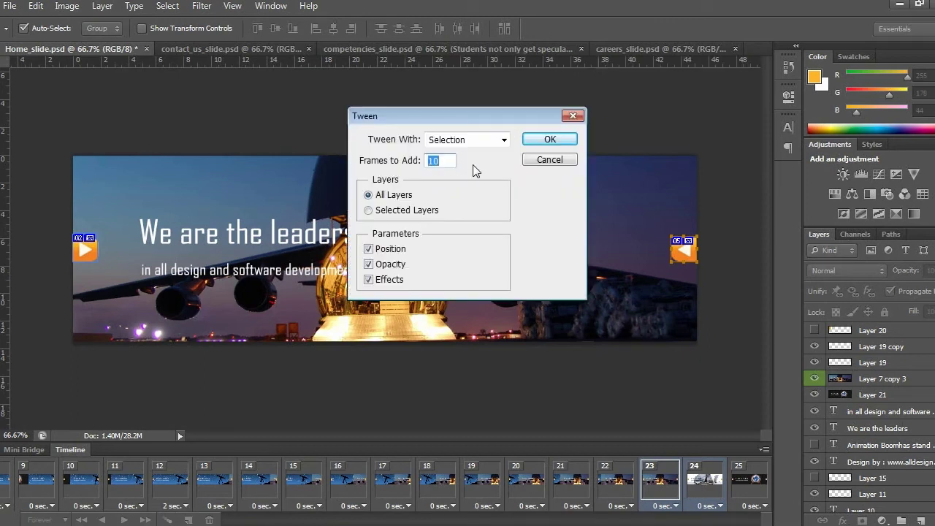
{"action": "left_click", "coordinate": [549, 139]}
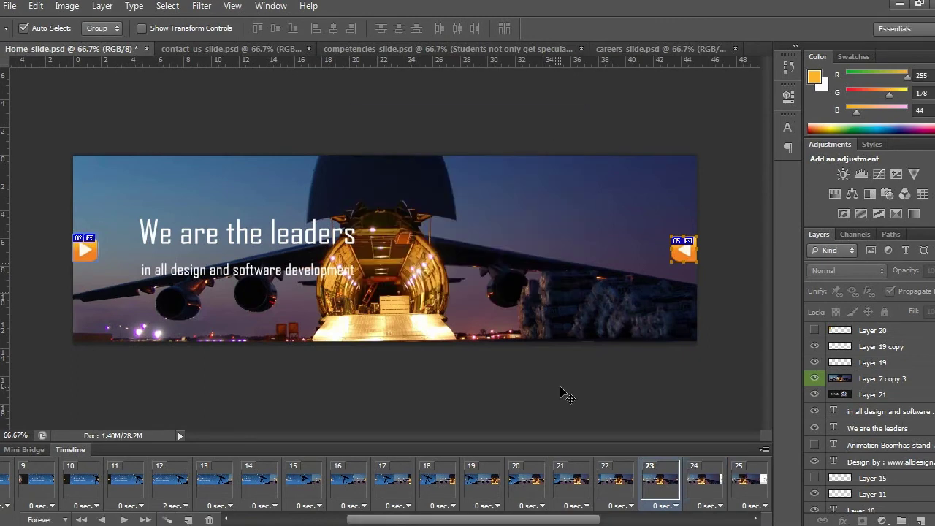
{"action": "left_click_drag", "start_coordinate": [497, 523], "coordinate": [544, 521]}
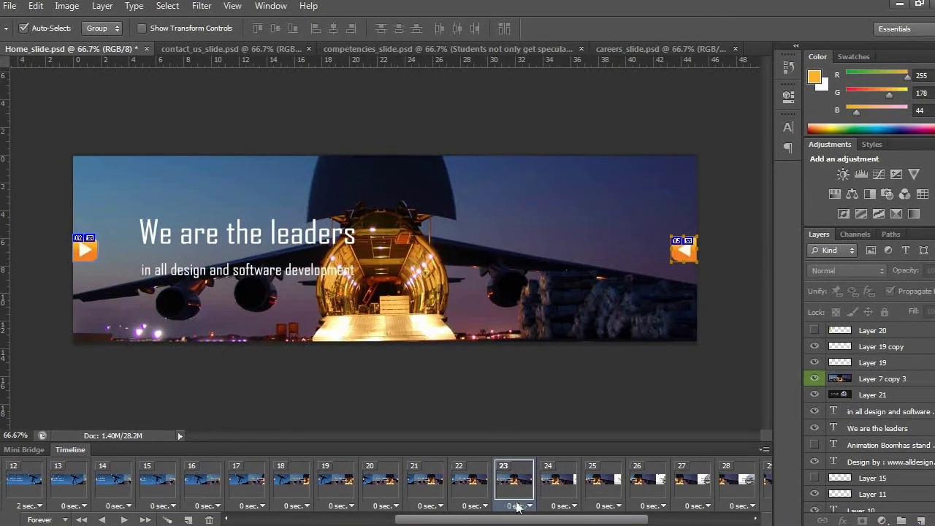
{"action": "left_click", "coordinate": [517, 506]}
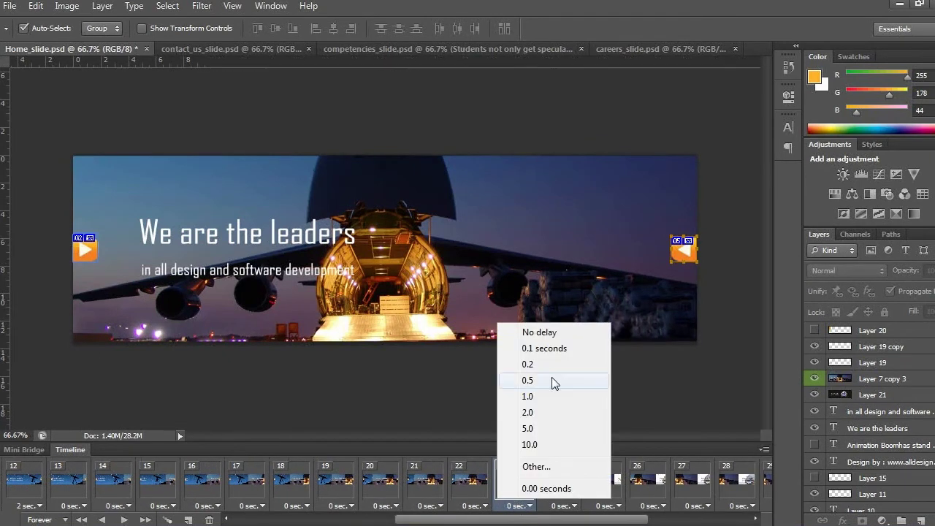
{"action": "left_click", "coordinate": [536, 412]}
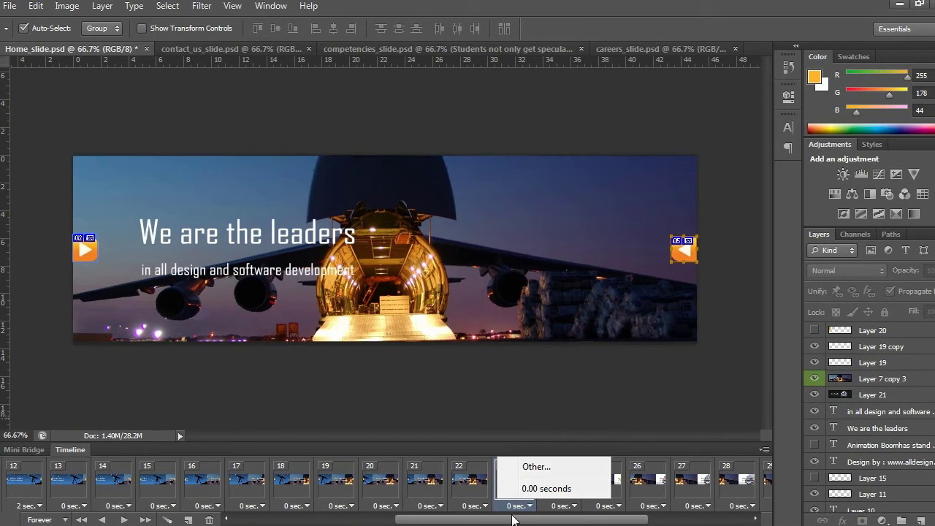
{"action": "left_click_drag", "start_coordinate": [514, 519], "coordinate": [615, 519]}
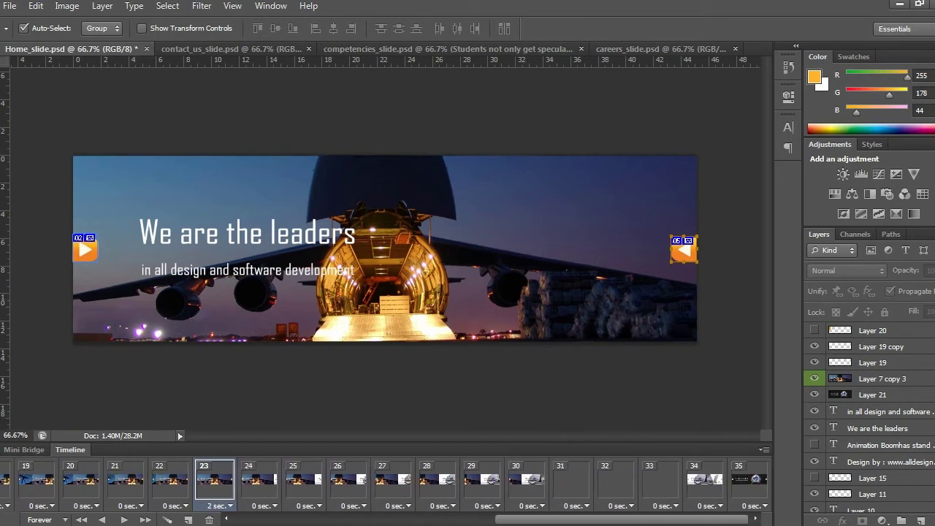
Step: Tween 20 frames between frames 34 and 35 and give frame 34 a 2-second delay
{"action": "left_click", "coordinate": [705, 488]}
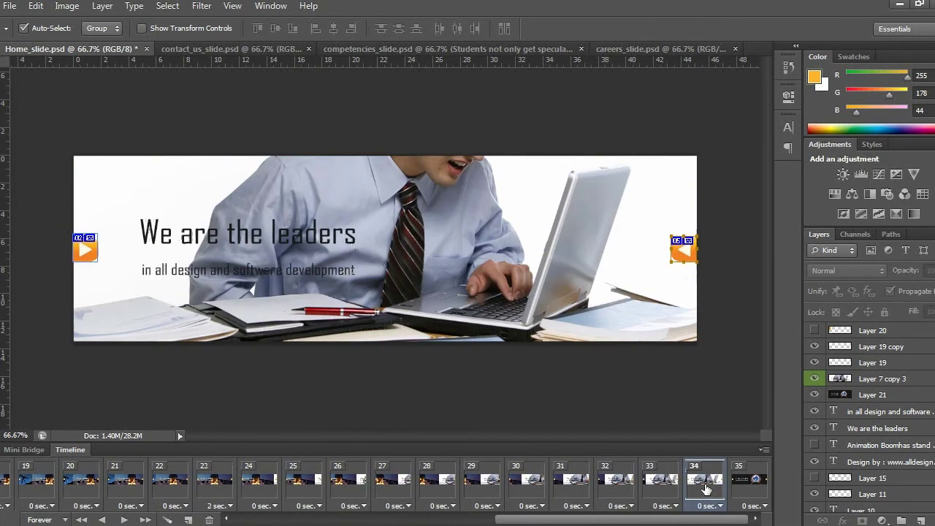
{"action": "left_click", "coordinate": [758, 486], "text": "shift"}
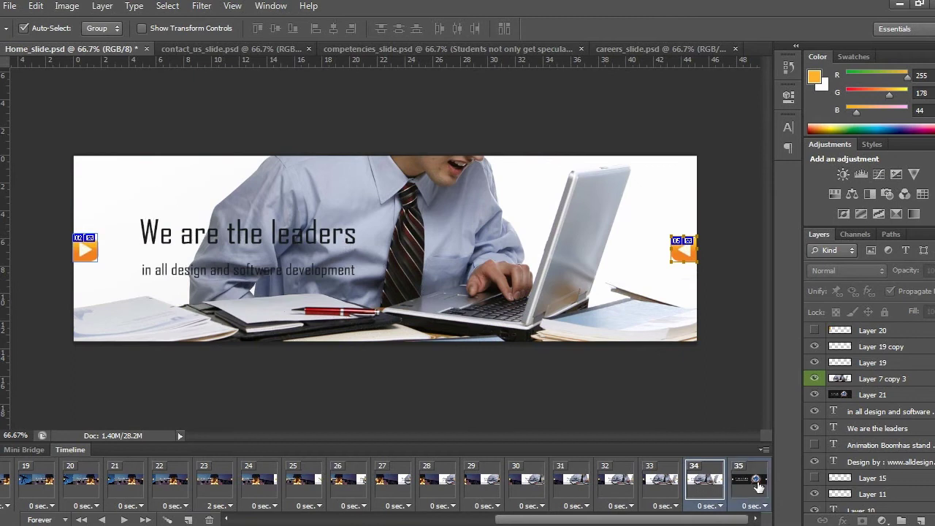
{"action": "left_click", "coordinate": [167, 519]}
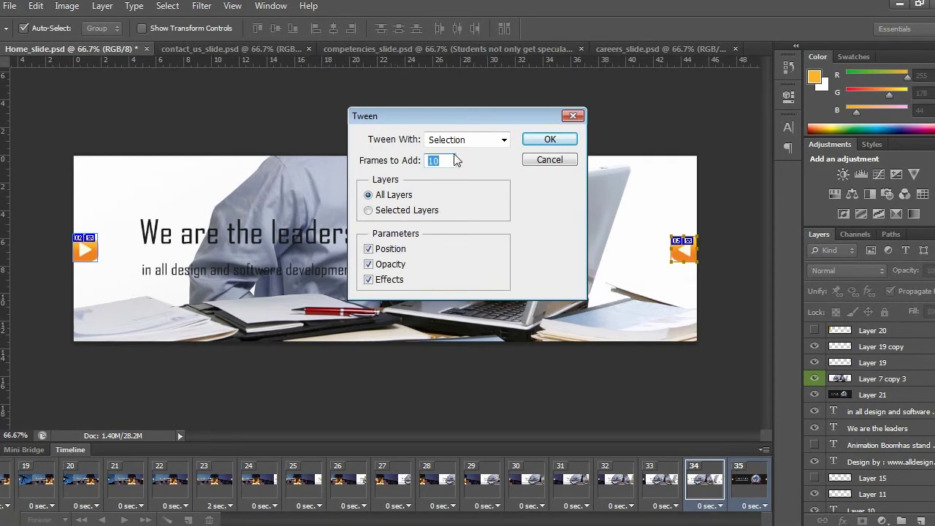
{"action": "type", "text": "2"}
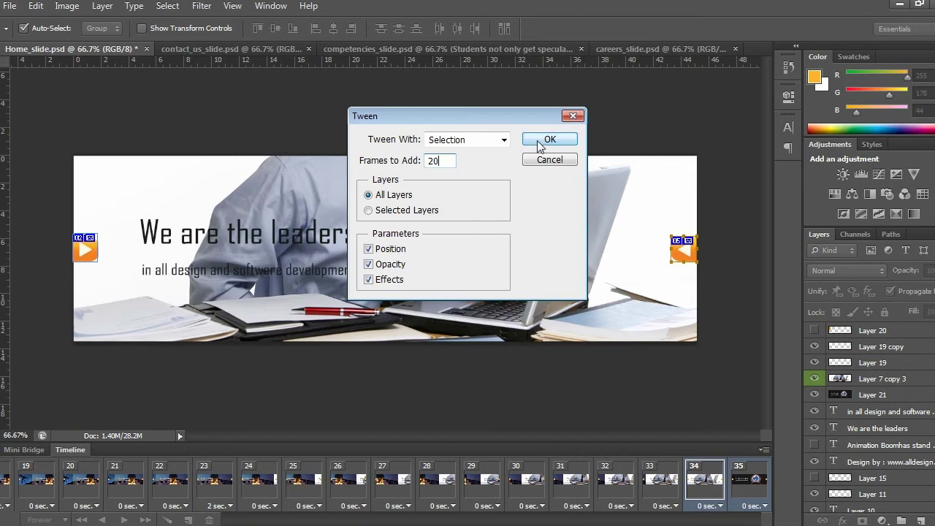
{"action": "left_click", "coordinate": [541, 140]}
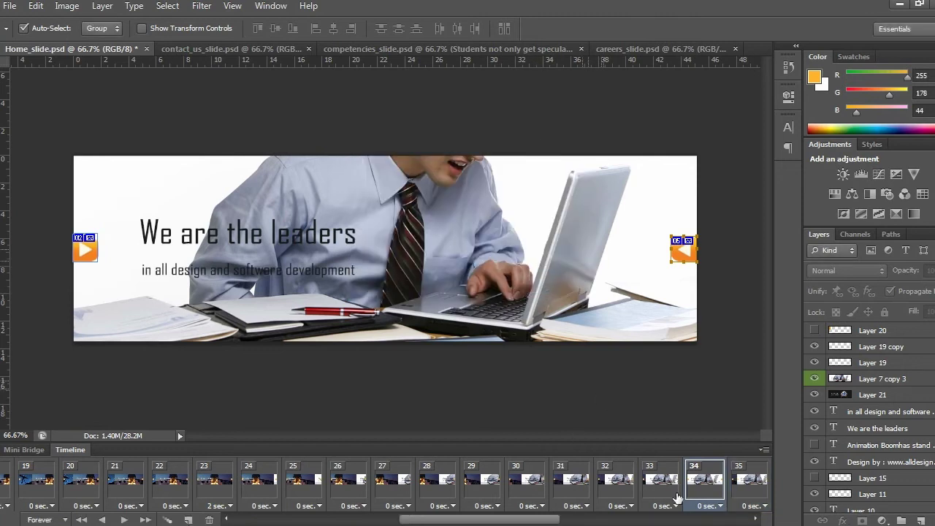
{"action": "left_click", "coordinate": [702, 506]}
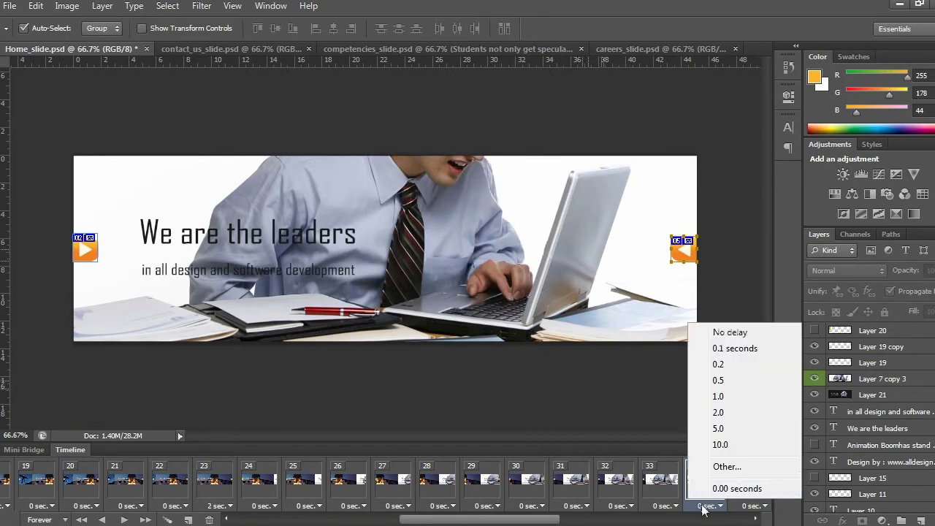
{"action": "left_click", "coordinate": [721, 414]}
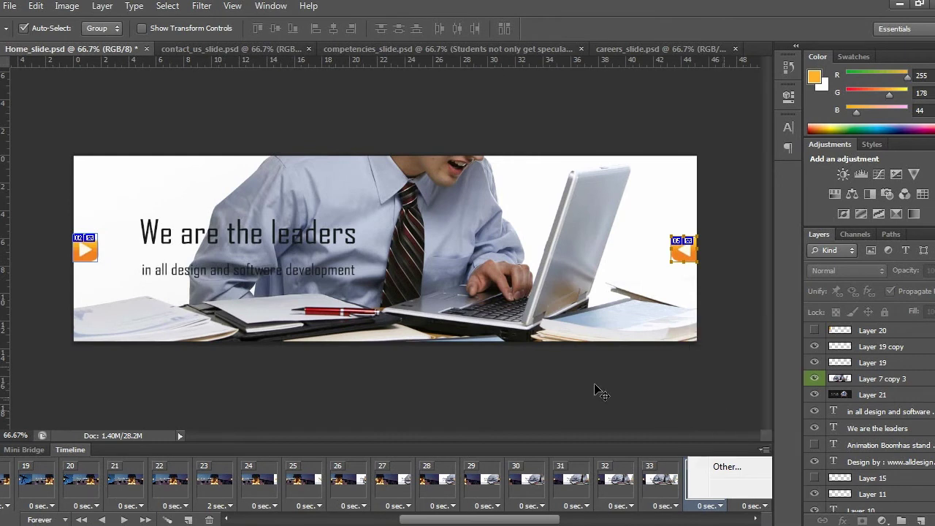
{"action": "left_click_drag", "start_coordinate": [479, 523], "coordinate": [314, 522]}
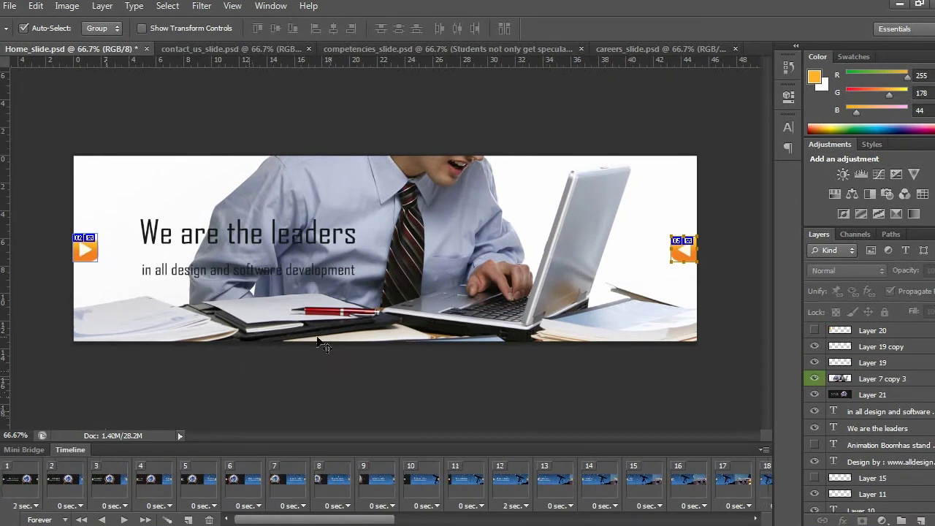
Step: Select frame 1, the globe slide, and play the banner animation
{"action": "left_click", "coordinate": [37, 474]}
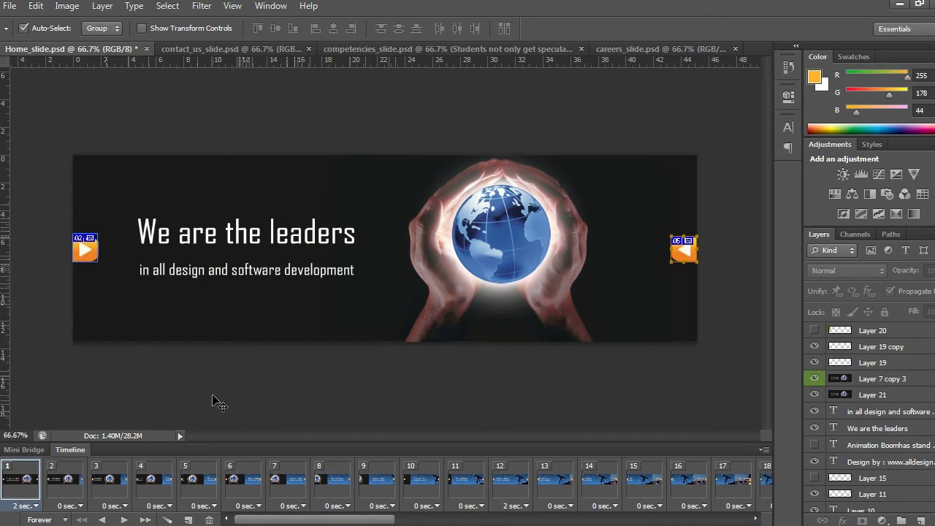
{"action": "left_click", "coordinate": [125, 519]}
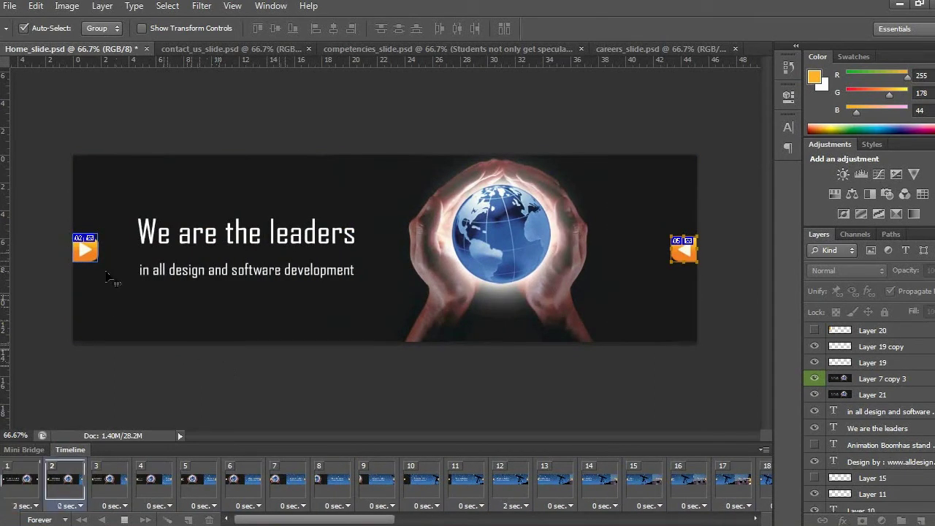
Step: Review the Prev (careers_slide.html) and Next (contact_slide.html) slice links, then return to frame 1
{"action": "left_click", "coordinate": [11, 164]}
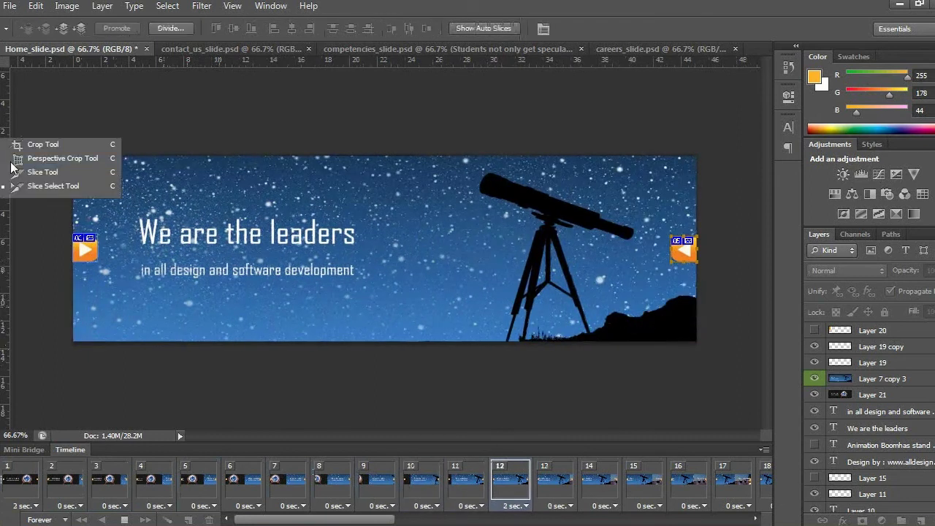
{"action": "left_click", "coordinate": [53, 185]}
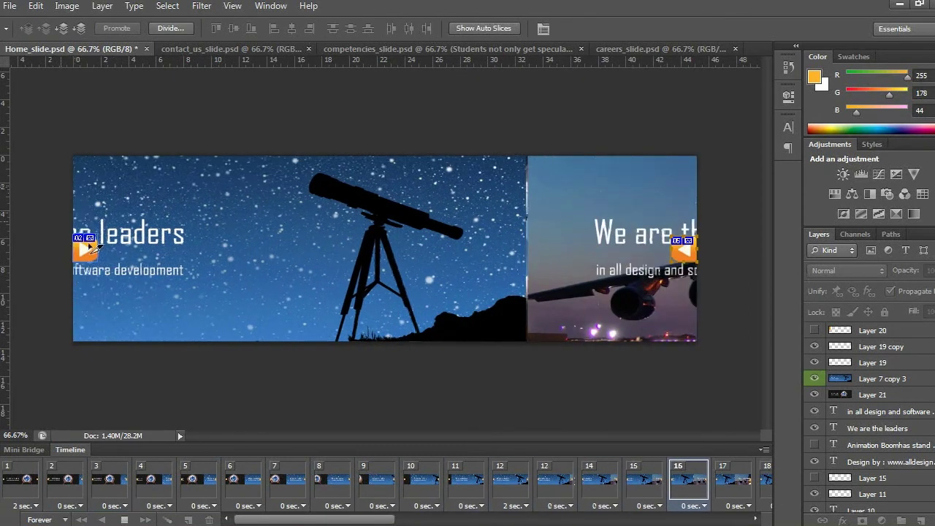
{"action": "double_click", "coordinate": [85, 245]}
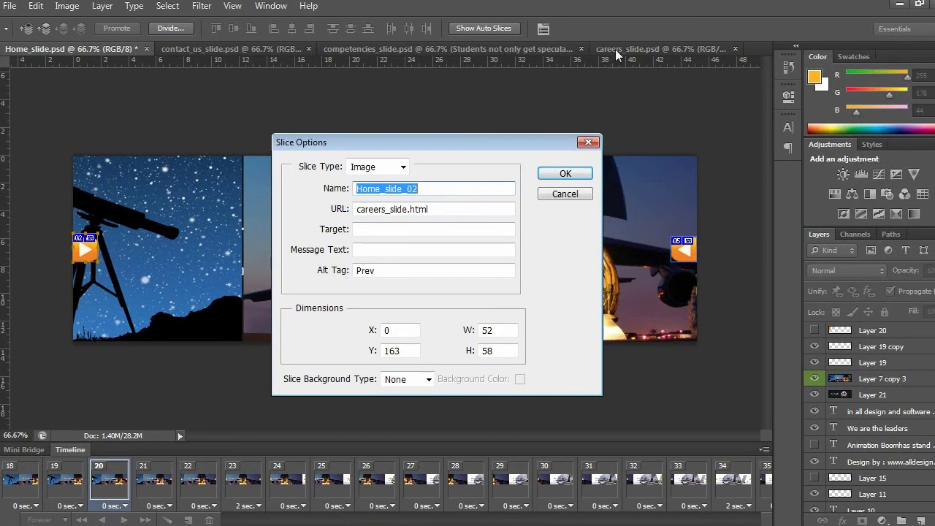
{"action": "left_click", "coordinate": [566, 173]}
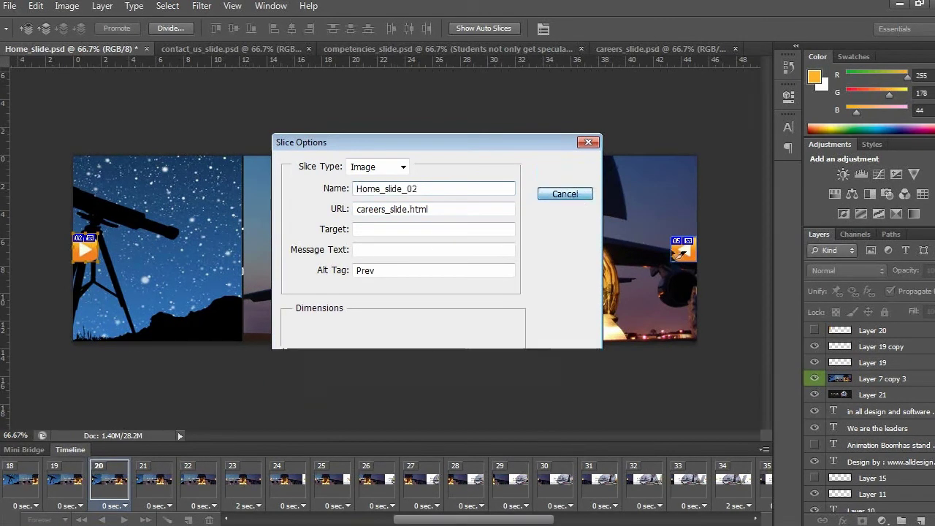
{"action": "double_click", "coordinate": [690, 247]}
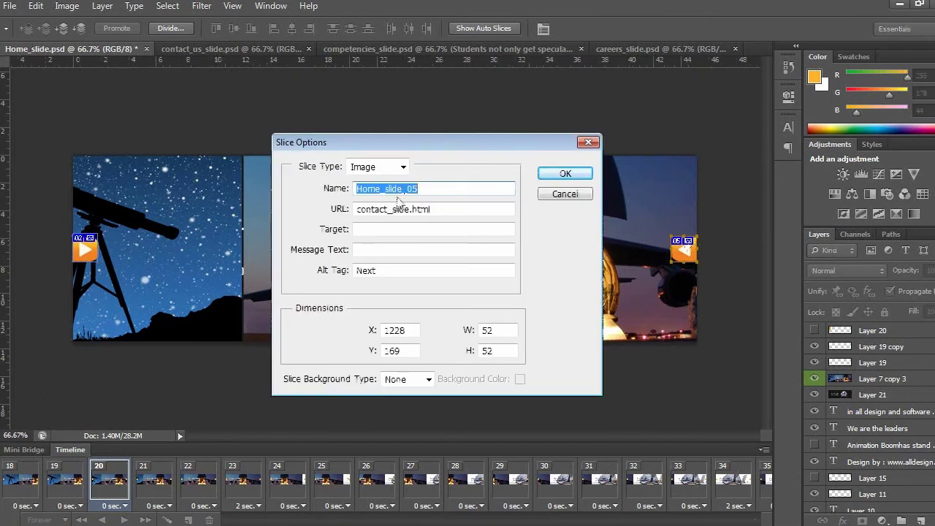
{"action": "left_click_drag", "start_coordinate": [495, 209], "coordinate": [246, 199]}
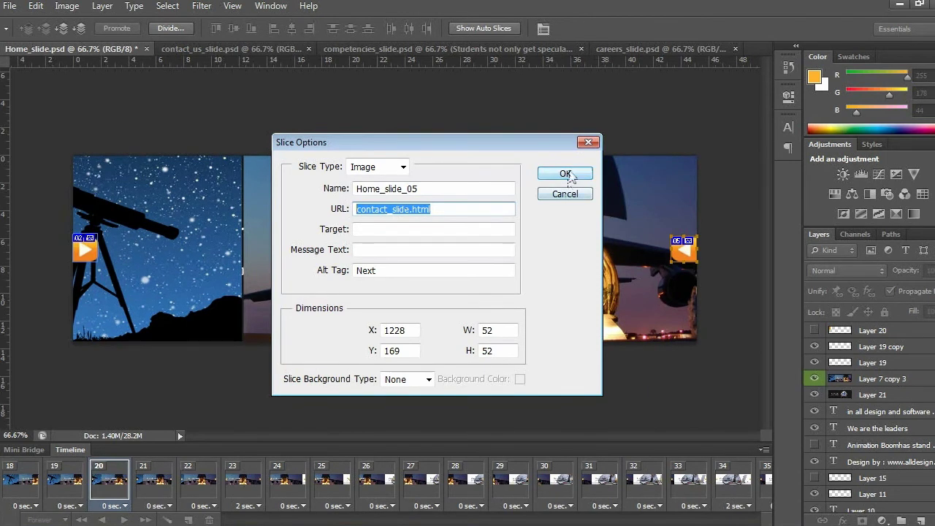
{"action": "left_click", "coordinate": [565, 173]}
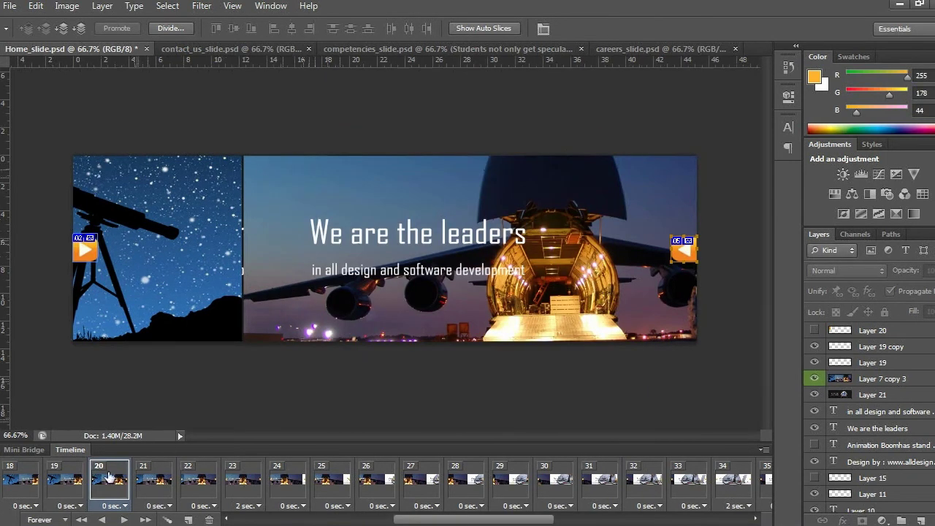
{"action": "left_click", "coordinate": [81, 519]}
{"action": "left_click", "coordinate": [5, 5]}
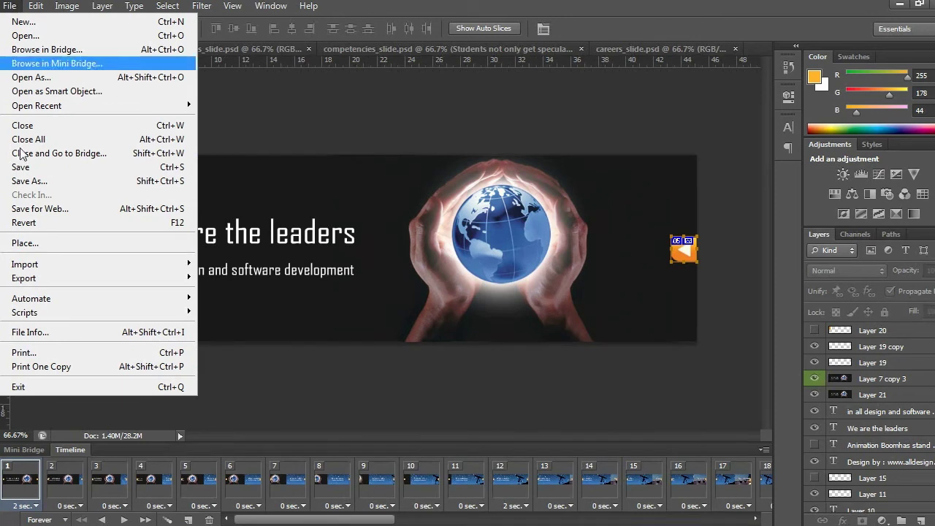
Step: In Save for Web, choose GIF with Restrictive colours and Bicubic quality, viewing the Original tab
{"action": "left_click", "coordinate": [80, 213]}
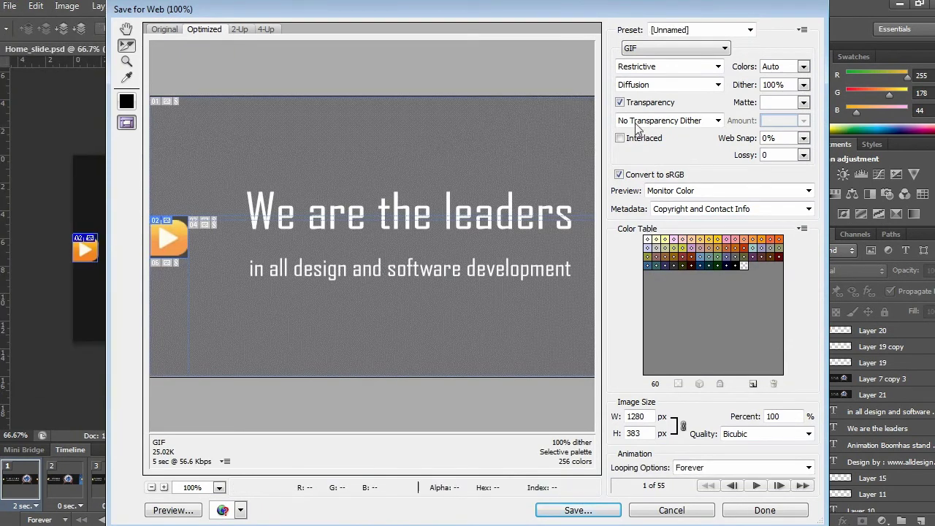
{"action": "left_click", "coordinate": [652, 49]}
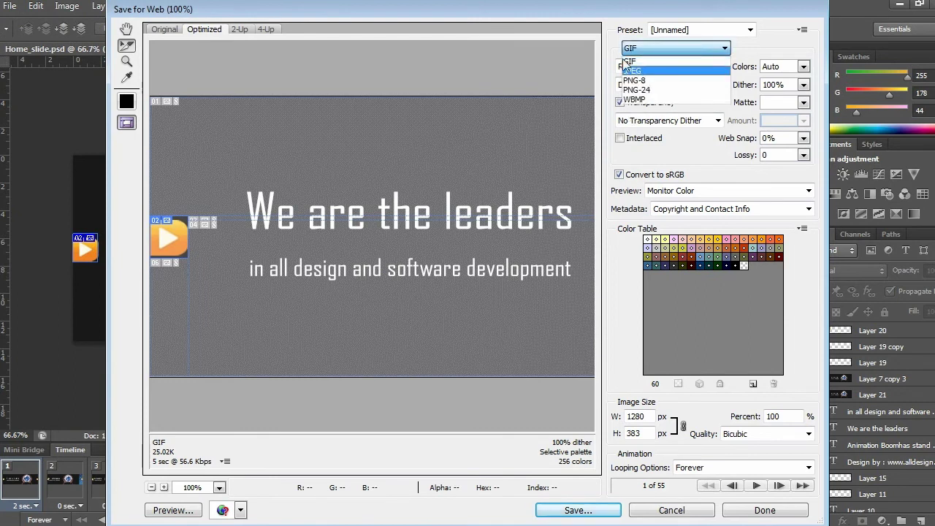
{"action": "left_click", "coordinate": [637, 64]}
{"action": "left_click", "coordinate": [643, 67]}
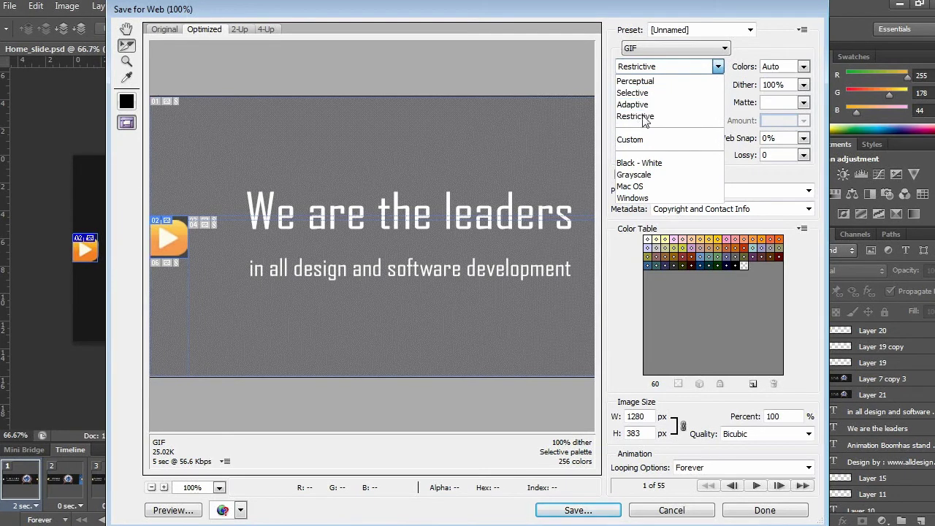
{"action": "left_click", "coordinate": [644, 117]}
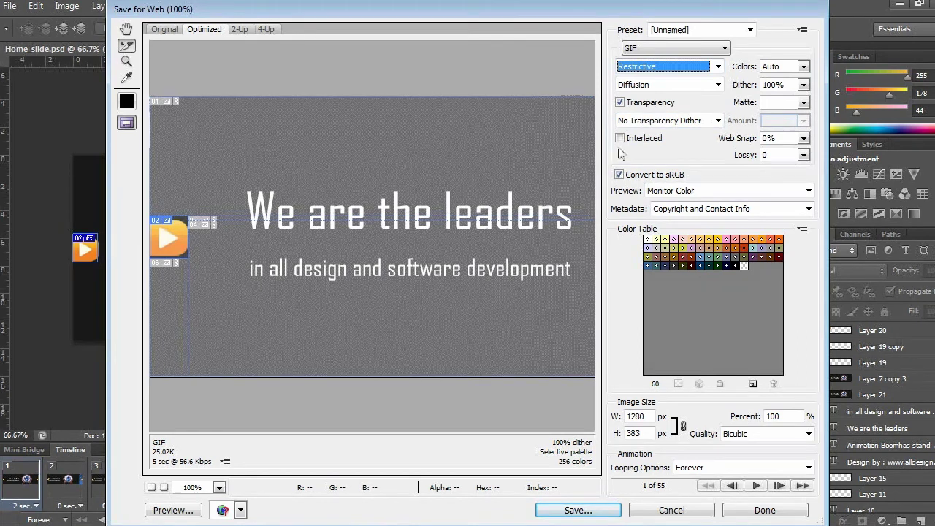
{"action": "left_click", "coordinate": [801, 437]}
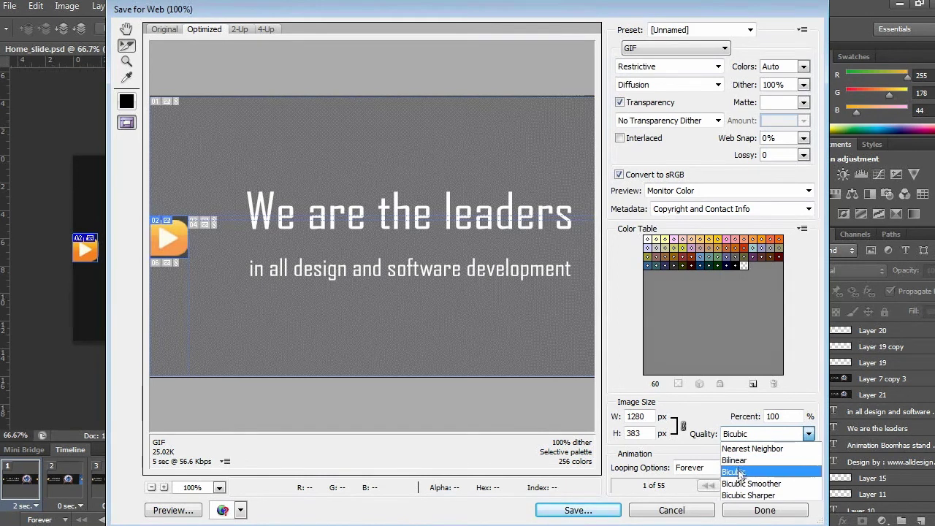
{"action": "left_click", "coordinate": [734, 472]}
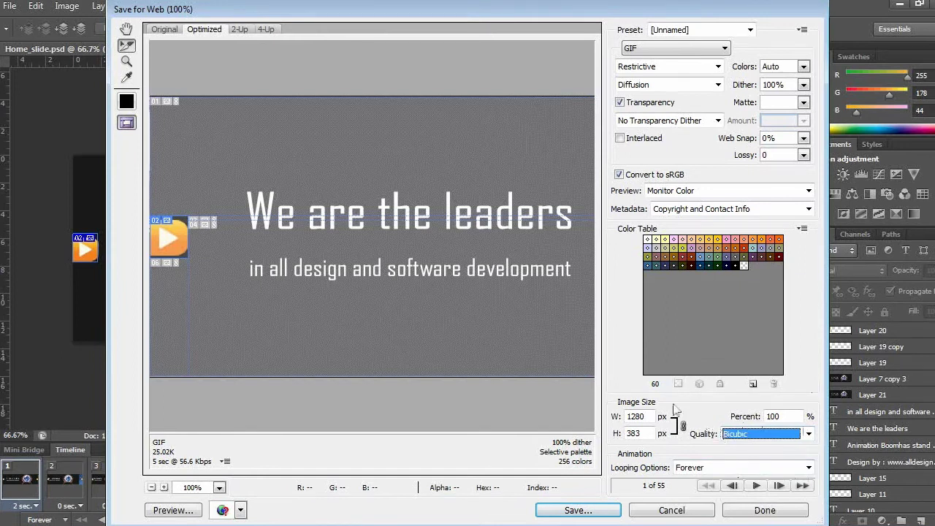
{"action": "left_click", "coordinate": [164, 31]}
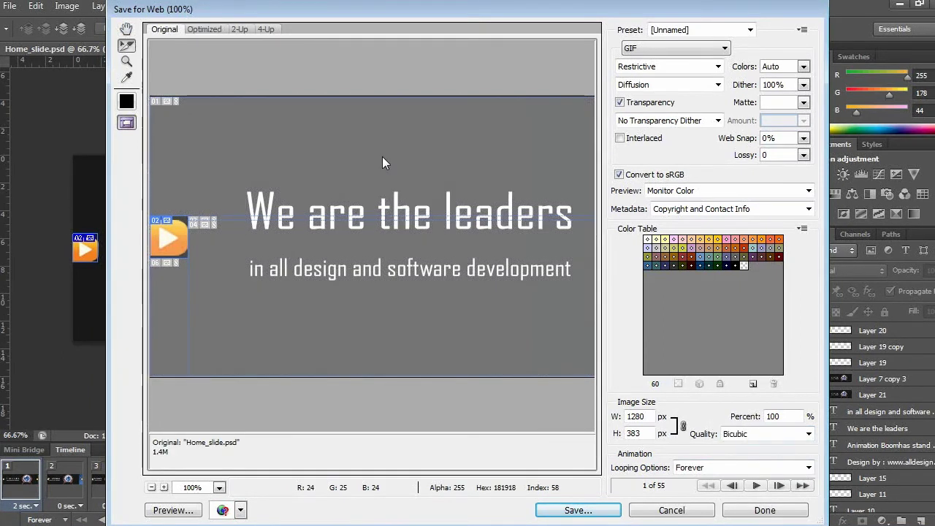
Step: Save as HTML and Images with All Slices, named Home_slide, after one cancelled attempt
{"action": "left_click", "coordinate": [581, 511]}
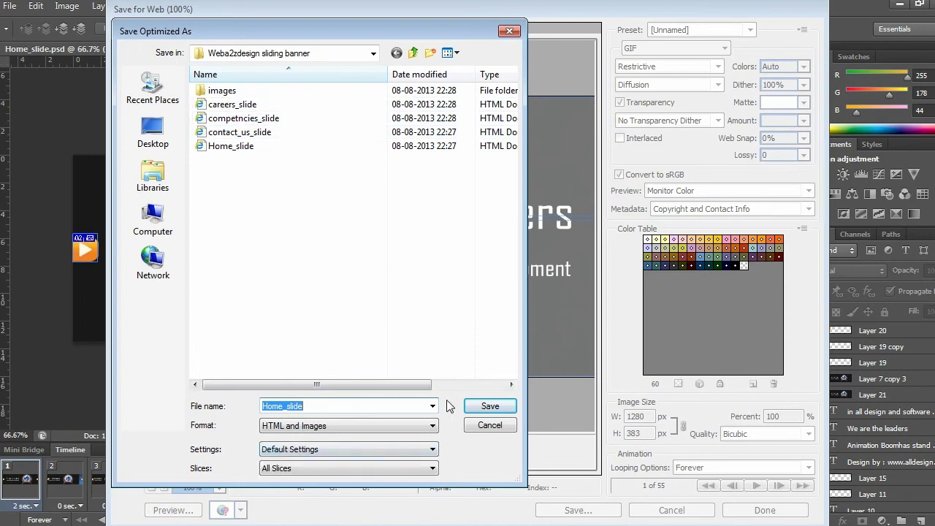
{"action": "left_click", "coordinate": [489, 426]}
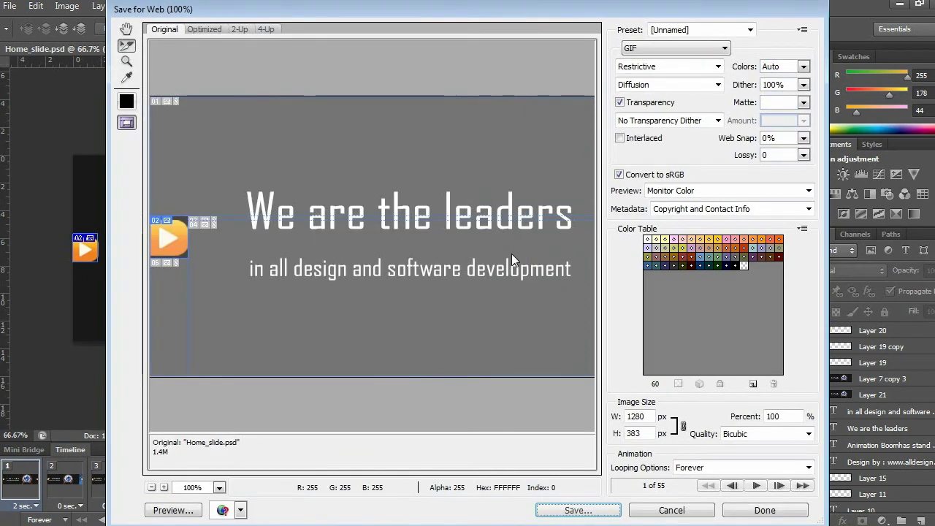
{"action": "left_click", "coordinate": [573, 511]}
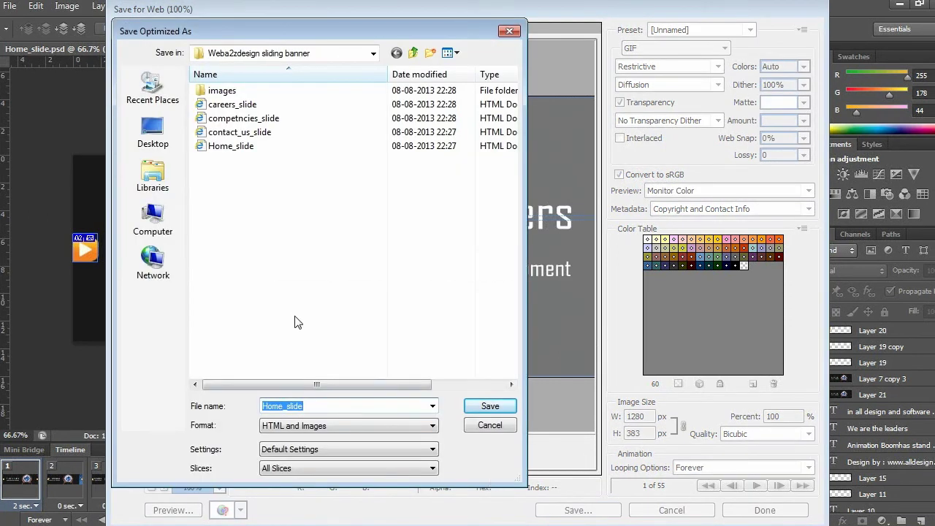
{"action": "left_click", "coordinate": [483, 406]}
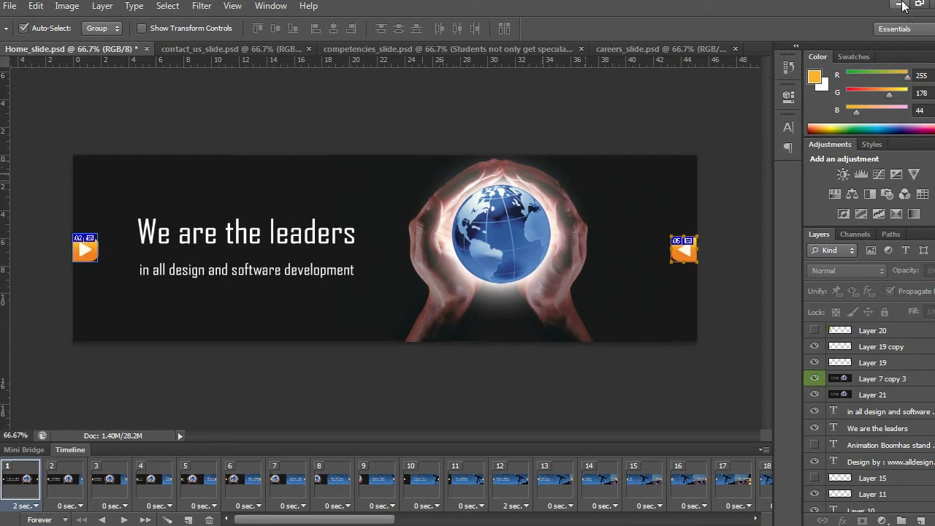
Step: Minimize Photoshop, open the Weba2zdesign sliding banner folder from the desktop, and open Home_slide with Firefox
{"action": "left_click", "coordinate": [904, 5]}
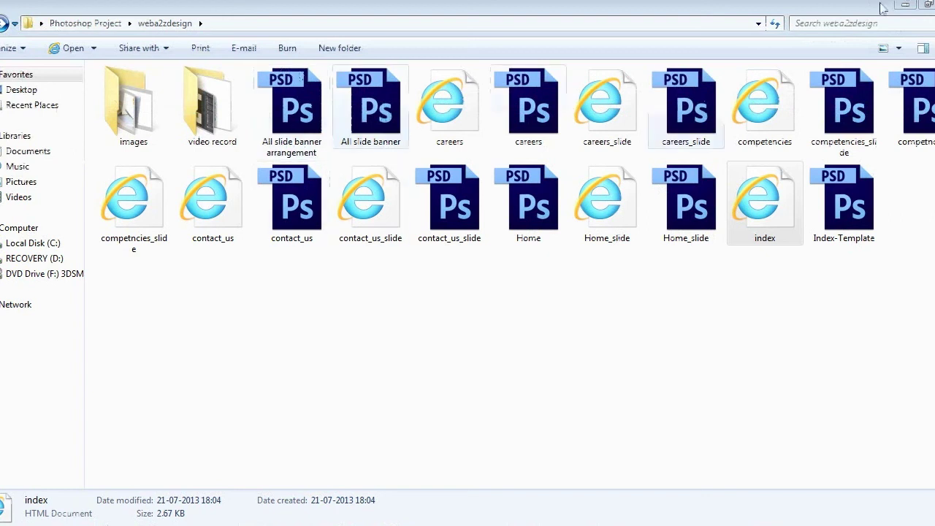
{"action": "left_click", "coordinate": [905, 5]}
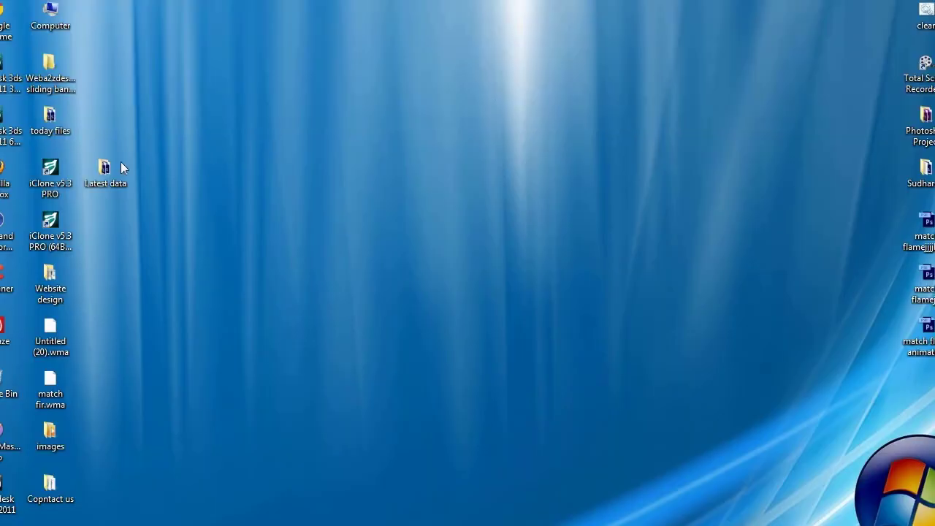
{"action": "double_click", "coordinate": [49, 73]}
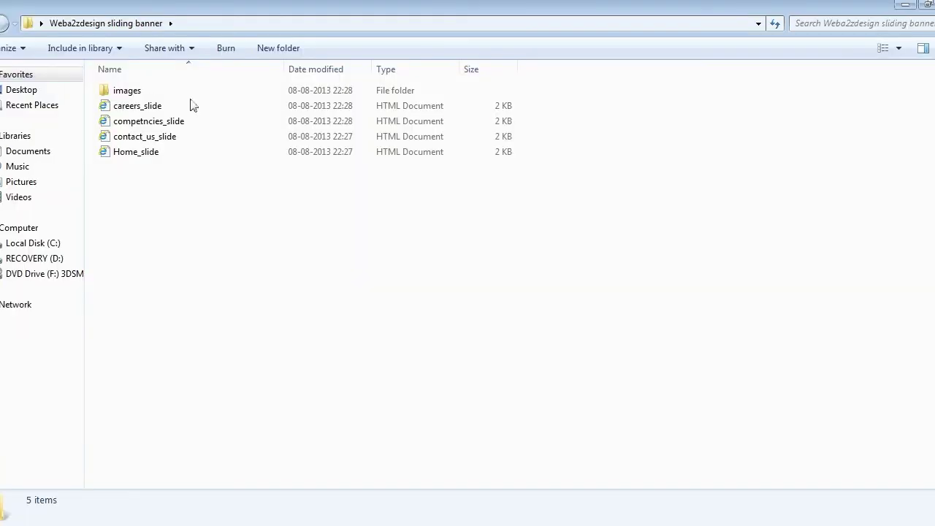
{"action": "left_click", "coordinate": [145, 156]}
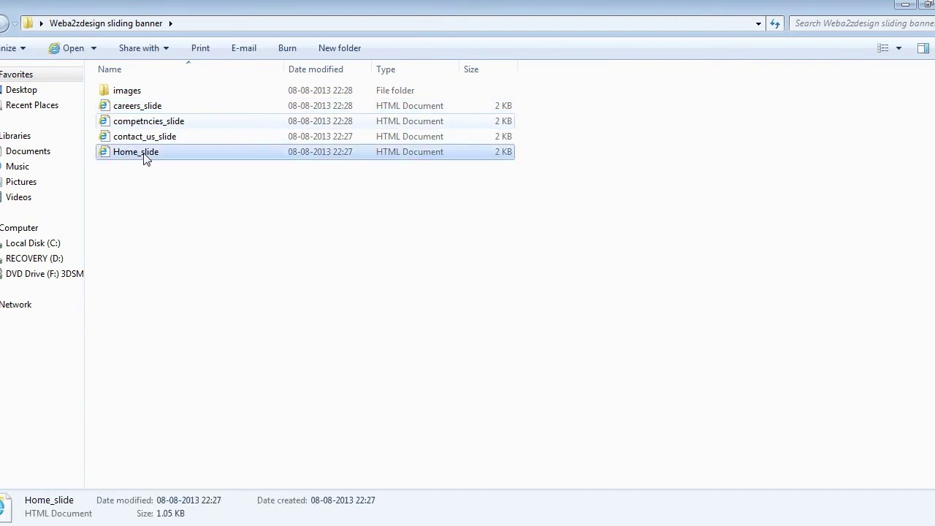
{"action": "right_click", "coordinate": [145, 156]}
{"action": "mouse_move", "coordinate": [188, 249]}
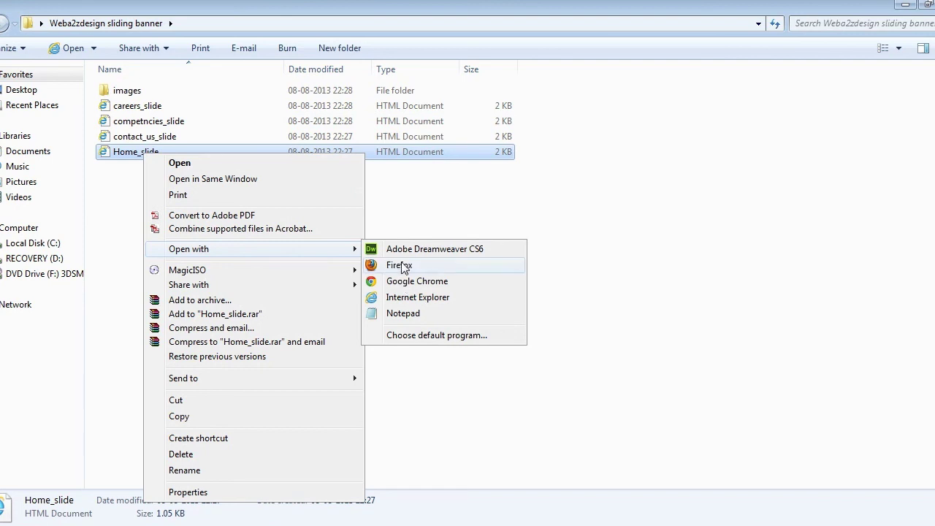
{"action": "left_click", "coordinate": [403, 265]}
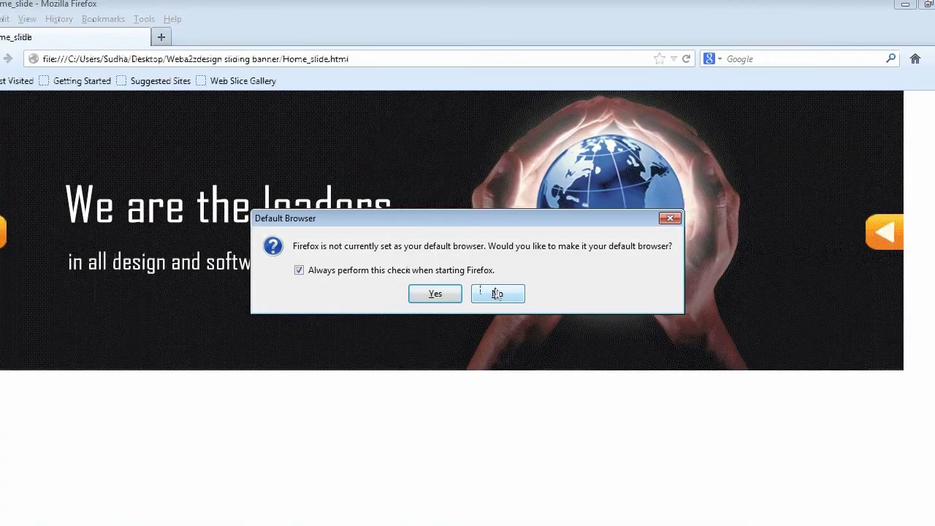
Step: Decline the default-browser prompt, then use the right arrow to cycle forward through all four slides repeatedly
{"action": "left_click", "coordinate": [501, 295]}
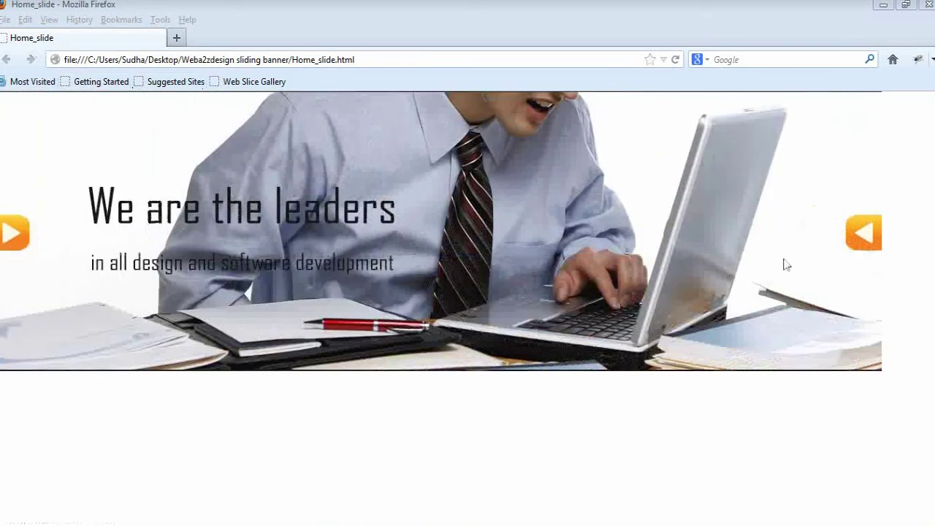
{"action": "left_click", "coordinate": [867, 241]}
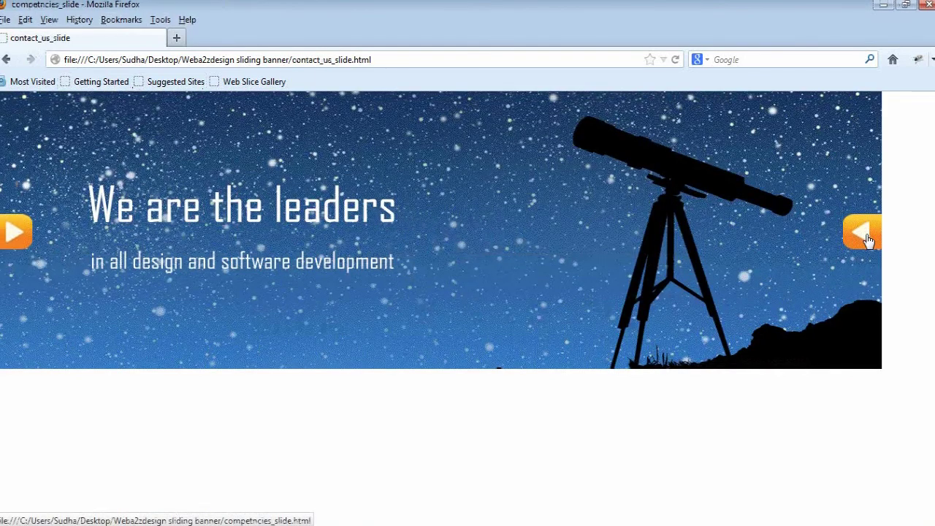
{"action": "left_click", "coordinate": [867, 241]}
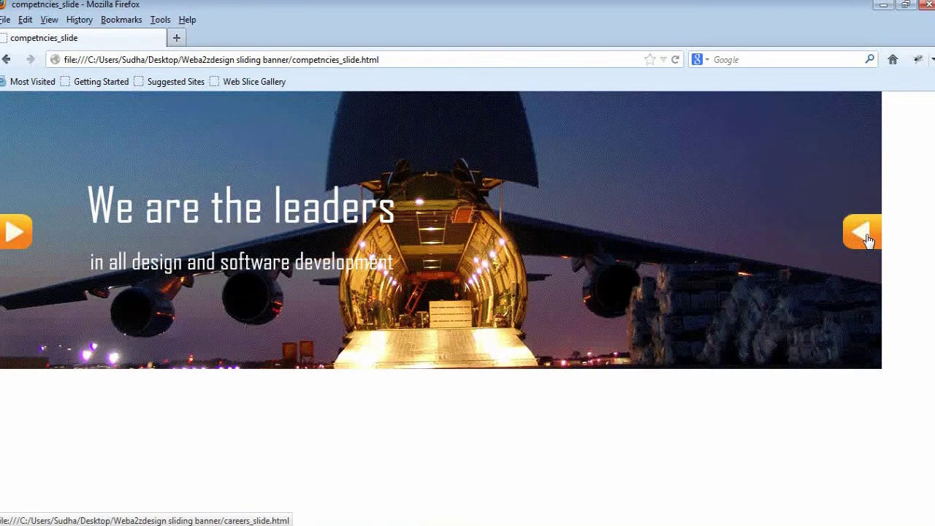
{"action": "left_click", "coordinate": [867, 241]}
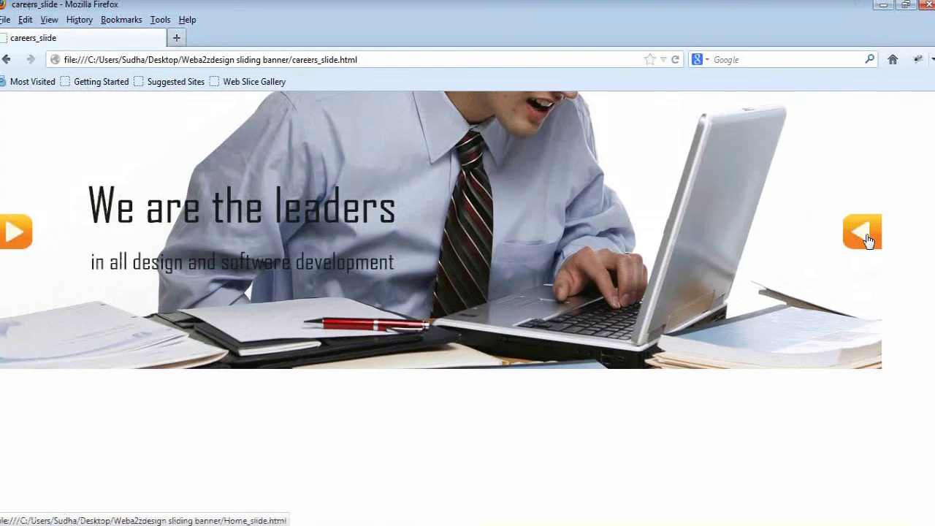
{"action": "left_click", "coordinate": [868, 241]}
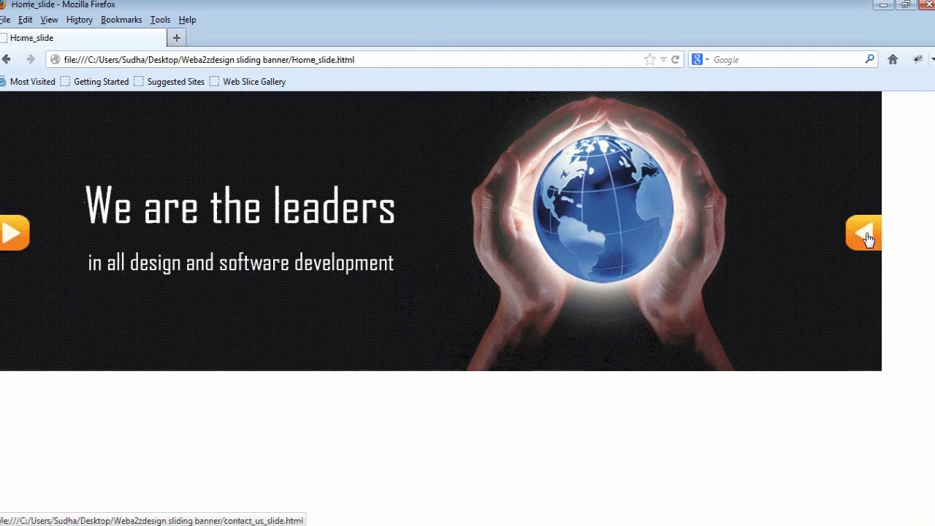
{"action": "left_click", "coordinate": [867, 240]}
{"action": "left_click", "coordinate": [868, 239]}
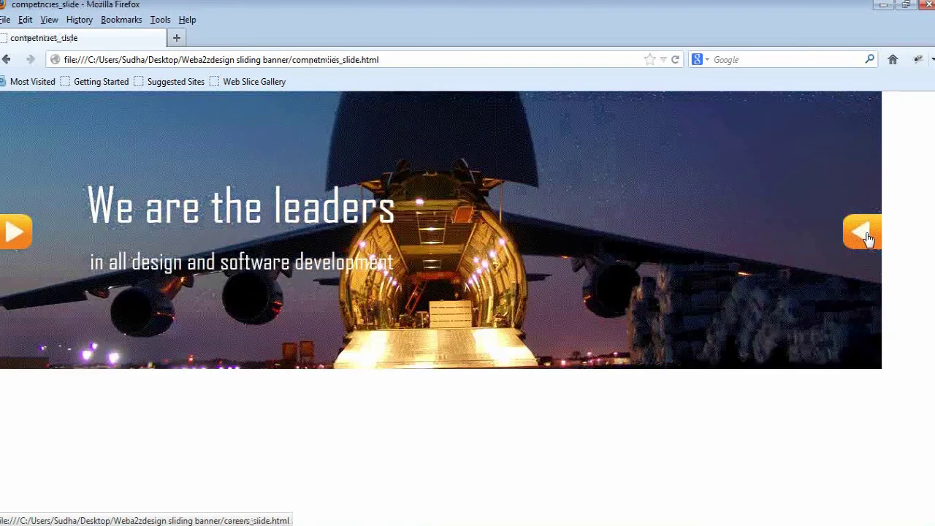
{"action": "left_click", "coordinate": [867, 239]}
{"action": "left_click", "coordinate": [868, 239]}
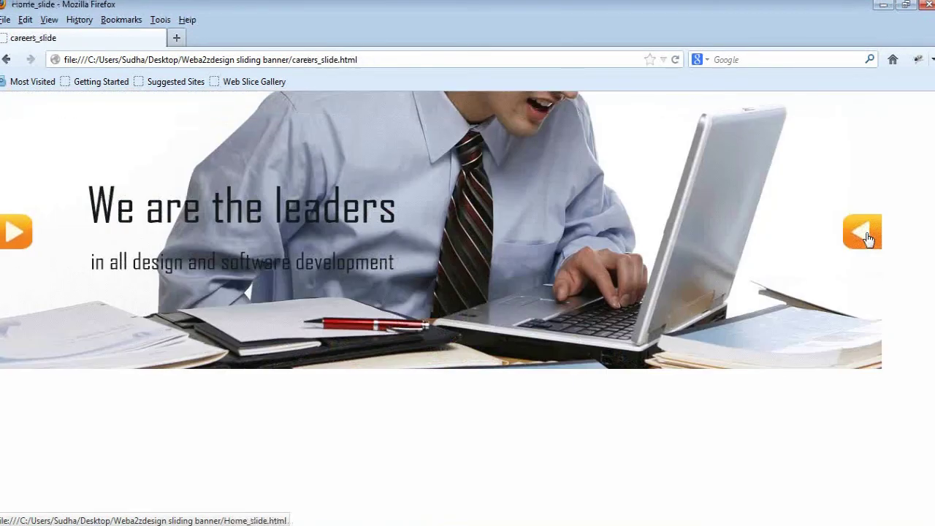
{"action": "left_click", "coordinate": [868, 239]}
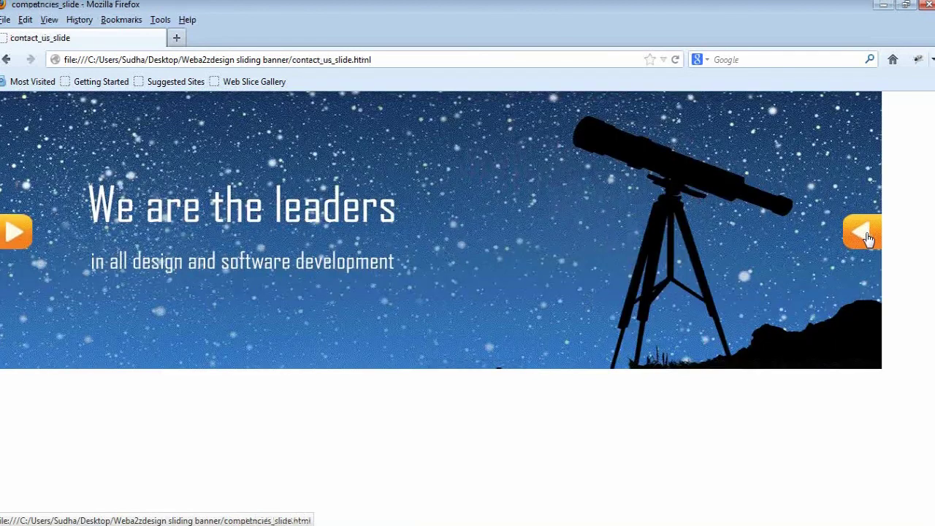
{"action": "left_click", "coordinate": [868, 240]}
{"action": "left_click", "coordinate": [869, 235]}
{"action": "left_click", "coordinate": [871, 233]}
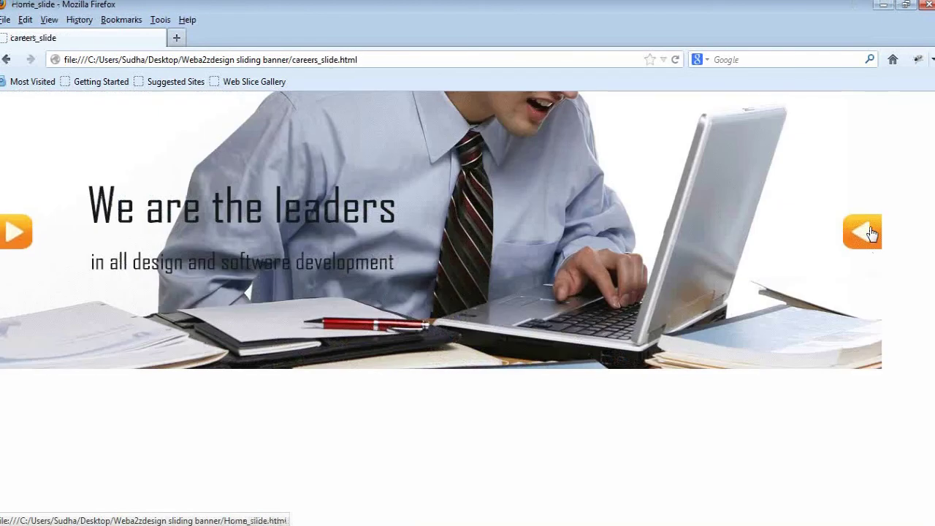
{"action": "left_click", "coordinate": [870, 232]}
{"action": "left_click", "coordinate": [871, 232]}
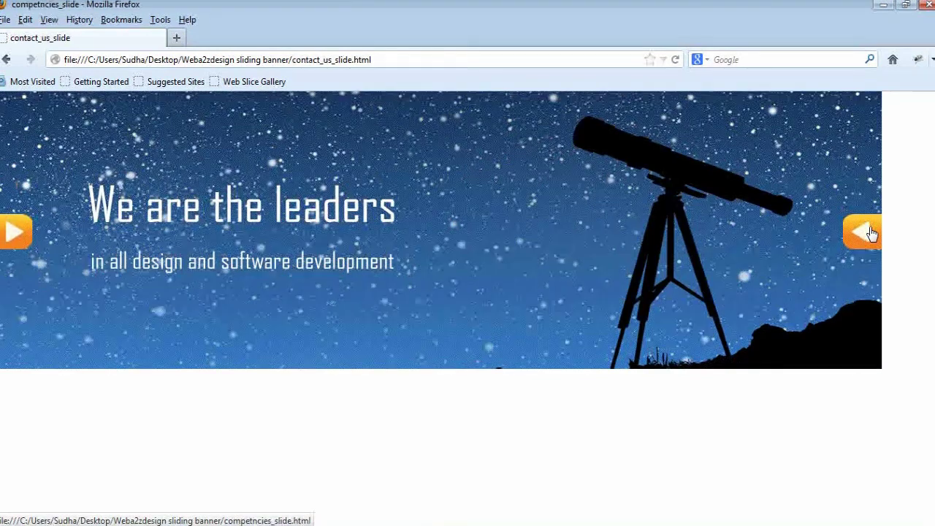
{"action": "left_click", "coordinate": [871, 232]}
{"action": "left_click", "coordinate": [871, 232]}
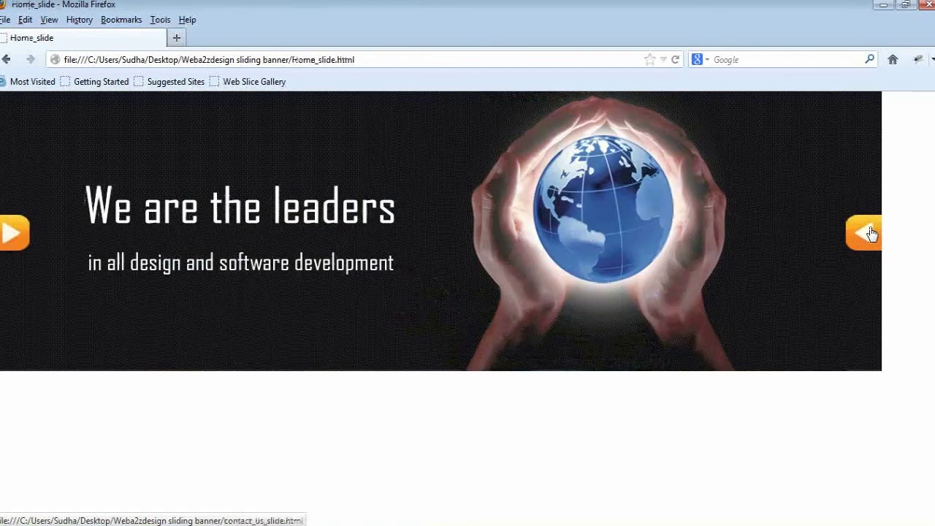
{"action": "left_click", "coordinate": [871, 232]}
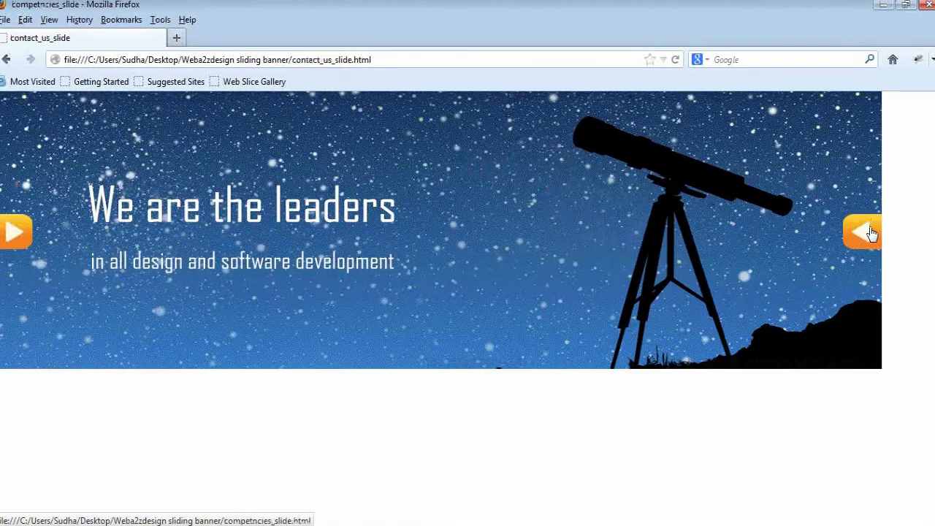
{"action": "left_click", "coordinate": [870, 232]}
{"action": "left_click", "coordinate": [870, 232]}
{"action": "left_click", "coordinate": [870, 232]}
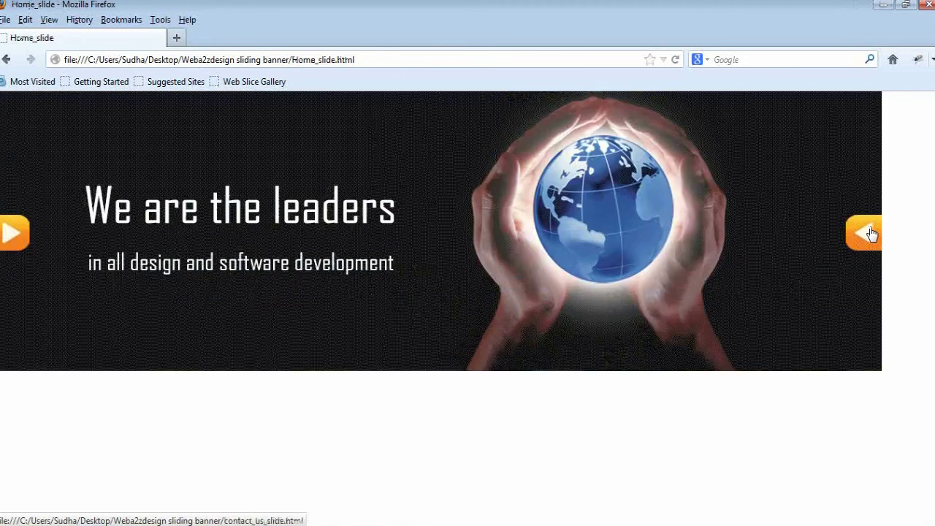
Step: Use the left arrow to cycle backward through the slides, ending on the contact_us slide
{"action": "left_click", "coordinate": [16, 235]}
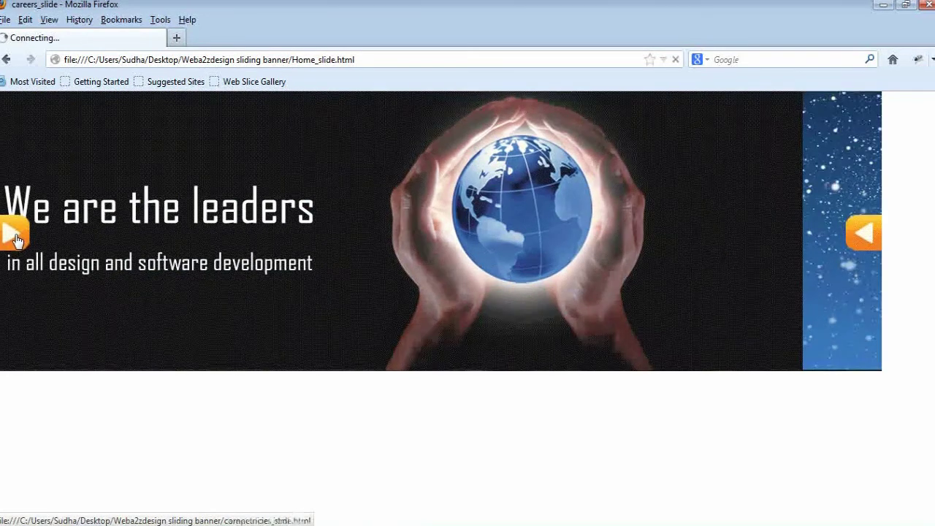
{"action": "left_click", "coordinate": [16, 236]}
{"action": "left_click", "coordinate": [16, 238]}
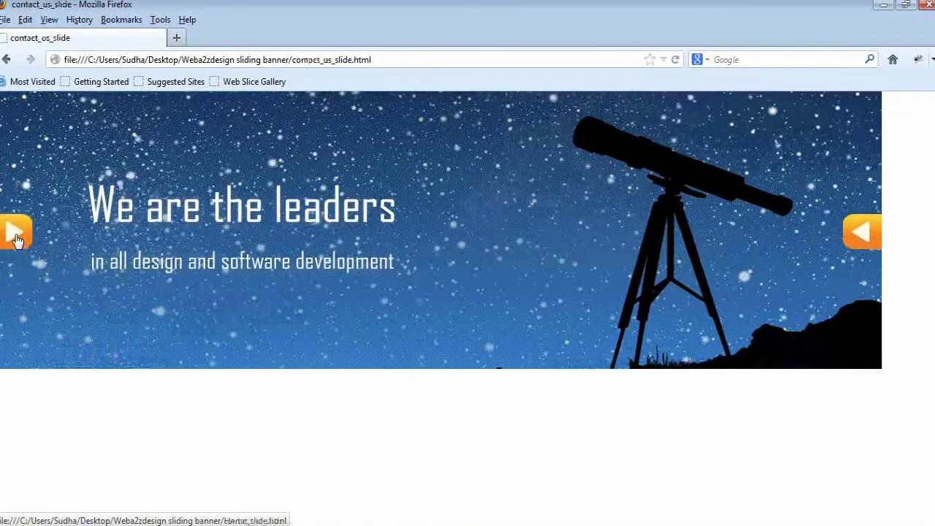
{"action": "left_click", "coordinate": [17, 237]}
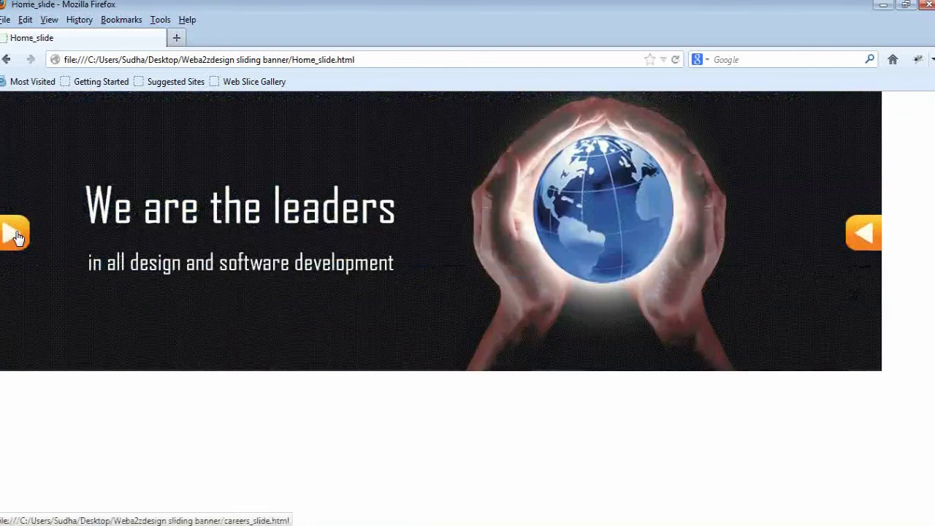
{"action": "left_click", "coordinate": [17, 237]}
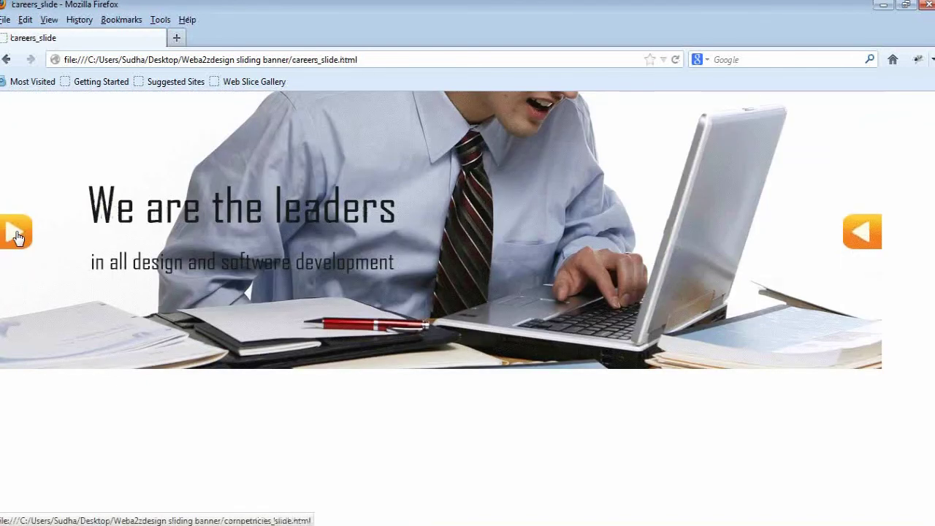
{"action": "left_click", "coordinate": [17, 236]}
{"action": "left_click", "coordinate": [17, 236]}
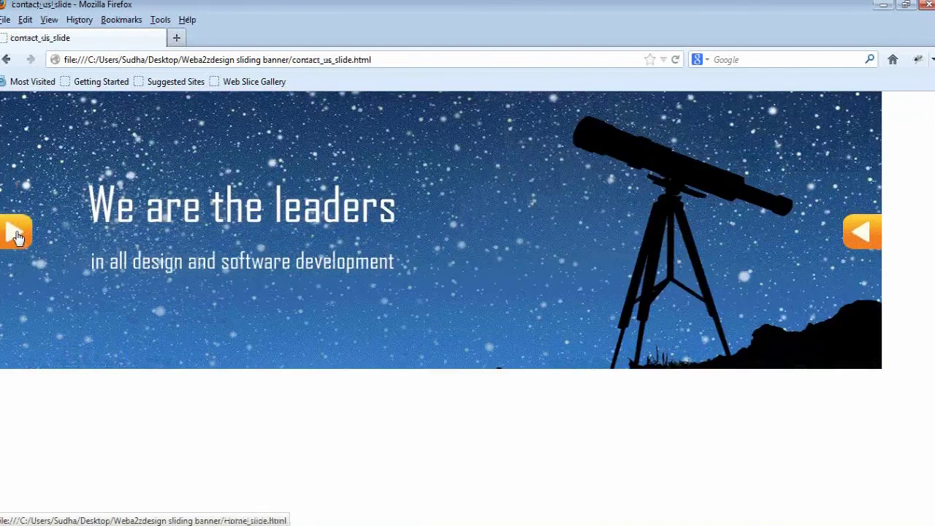
{"action": "left_click", "coordinate": [17, 236]}
{"action": "left_click", "coordinate": [17, 237]}
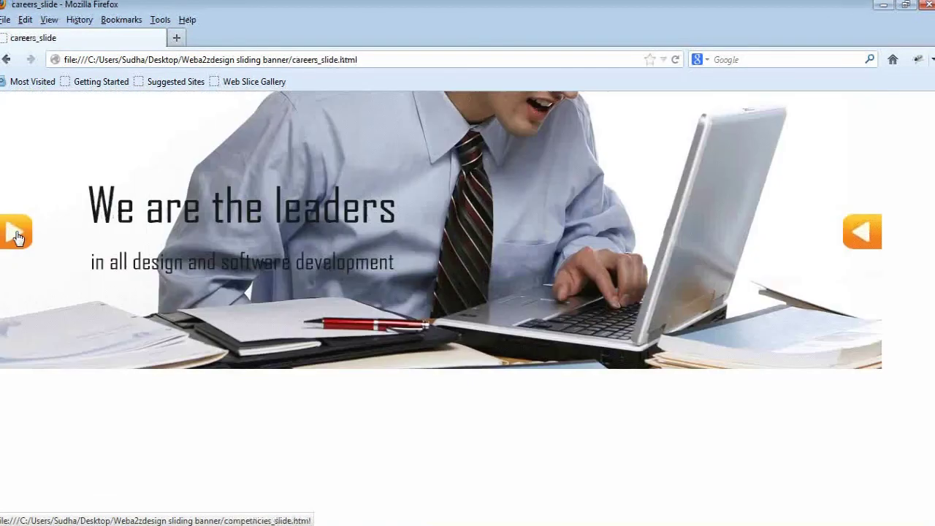
{"action": "left_click", "coordinate": [17, 237]}
{"action": "left_click", "coordinate": [17, 237]}
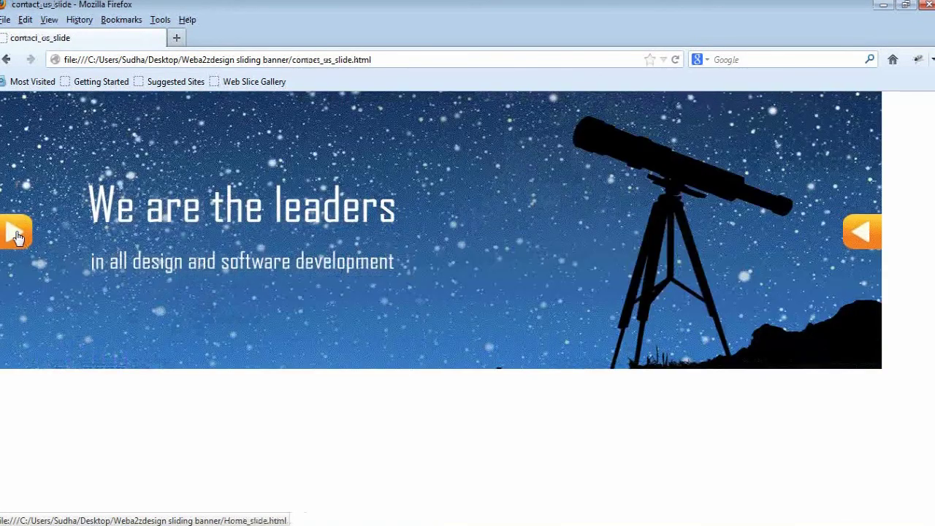
{"action": "left_click", "coordinate": [17, 237]}
{"action": "left_click", "coordinate": [17, 236]}
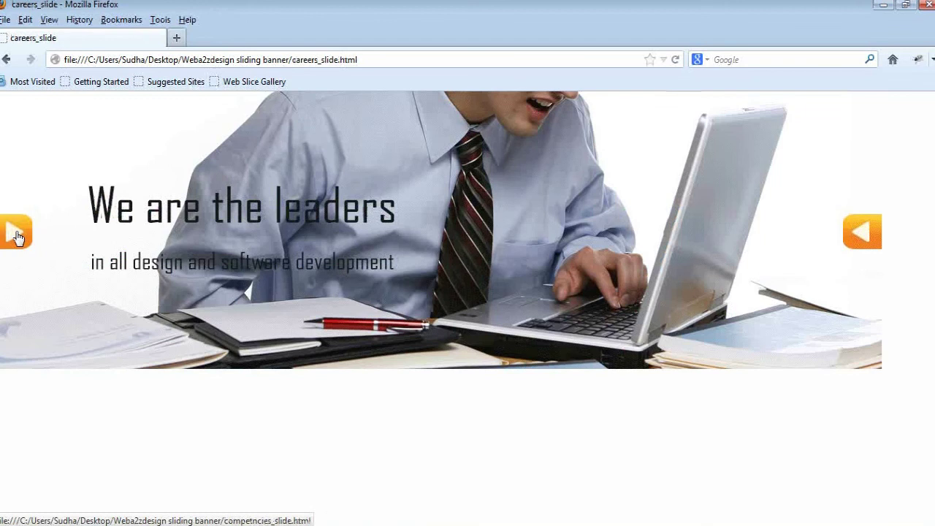
{"action": "left_click", "coordinate": [17, 236]}
{"action": "left_click", "coordinate": [17, 237]}
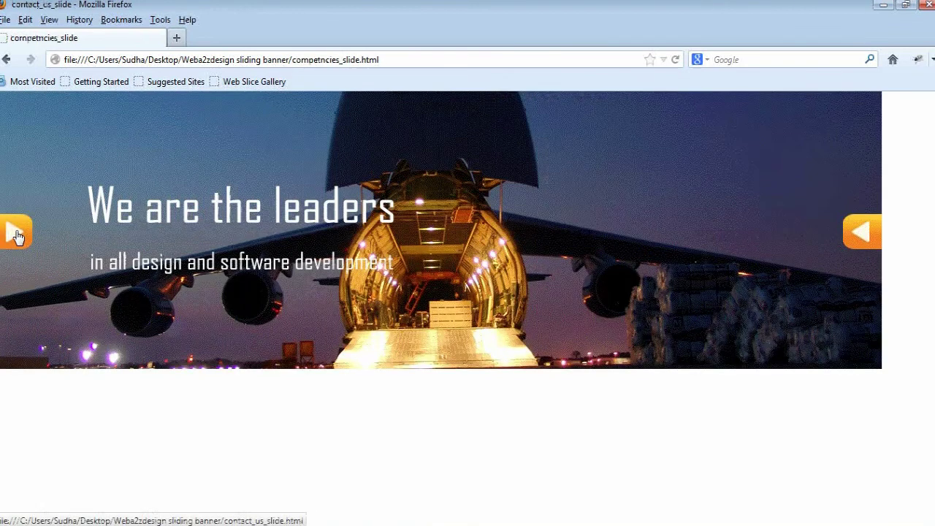